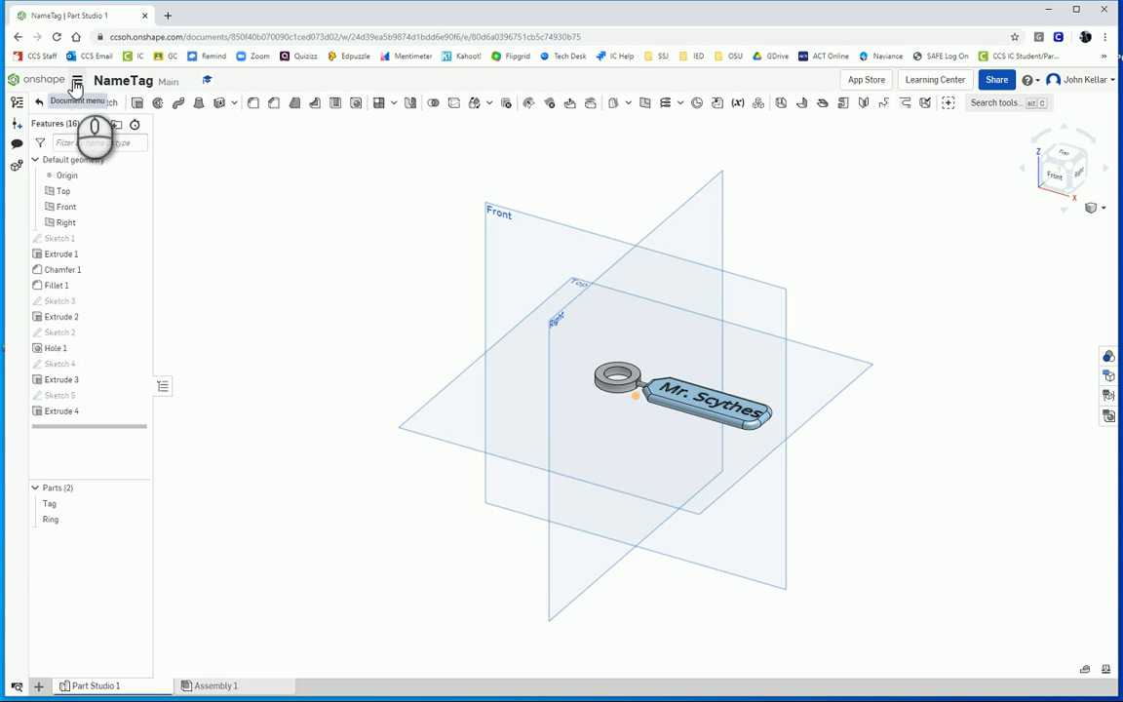
Return to the documents list and create a new document named "Nametag_" followed by the owner's surname and initial.
{"action": "left_click", "coordinate": [47, 84]}
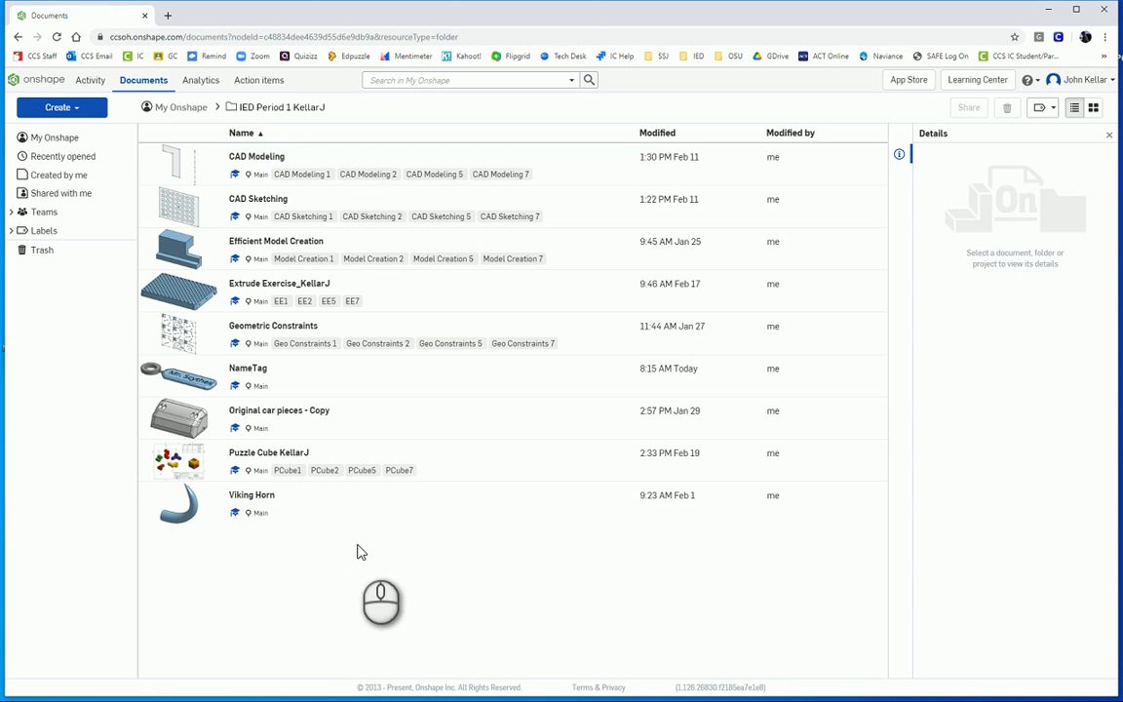
{"action": "left_click", "coordinate": [56, 108]}
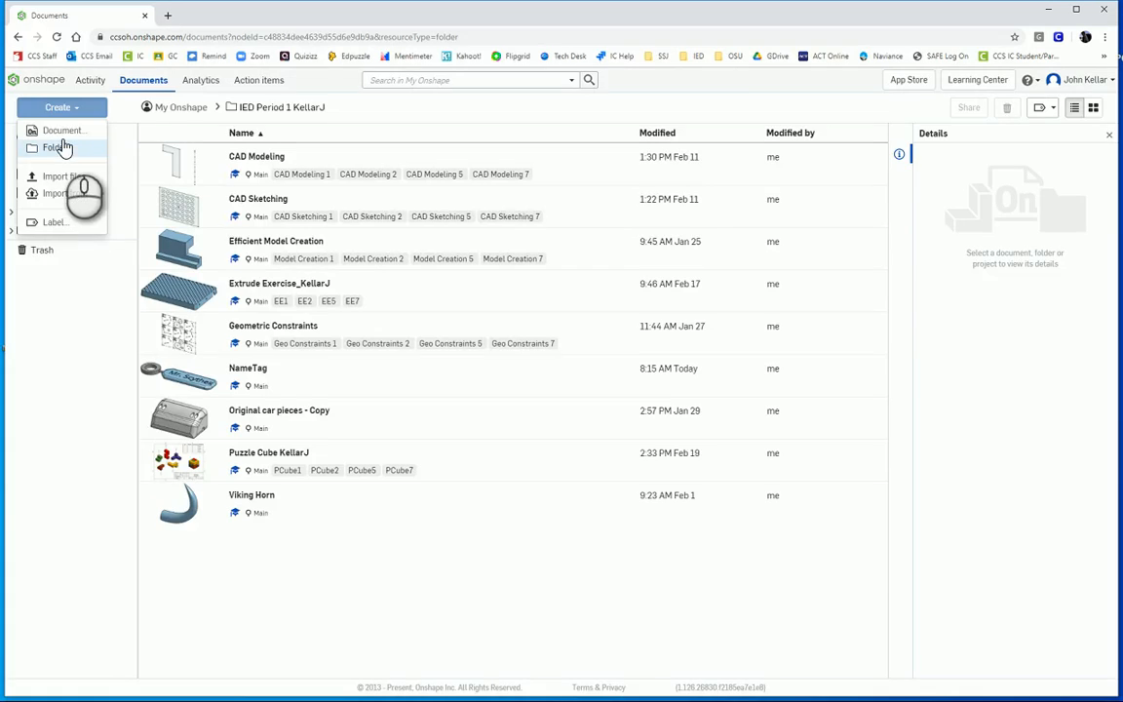
{"action": "left_click", "coordinate": [61, 130]}
{"action": "type", "text": "Na"}
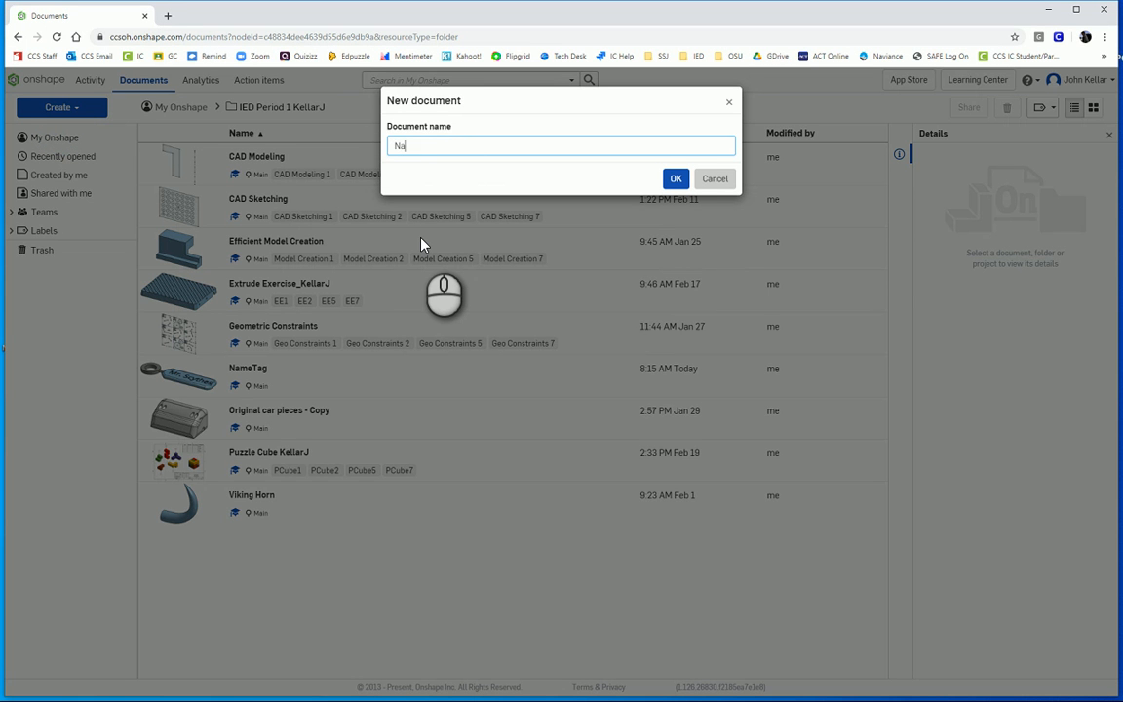
{"action": "type", "text": "metag_KellarJ"}
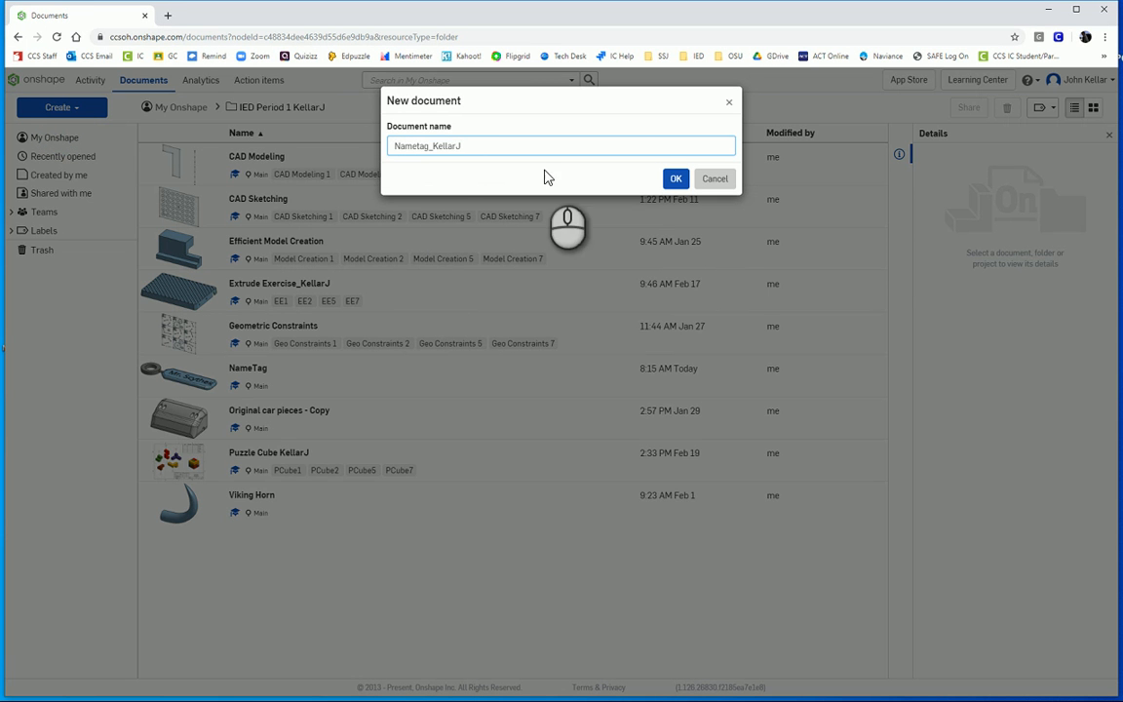
{"action": "left_click", "coordinate": [676, 178]}
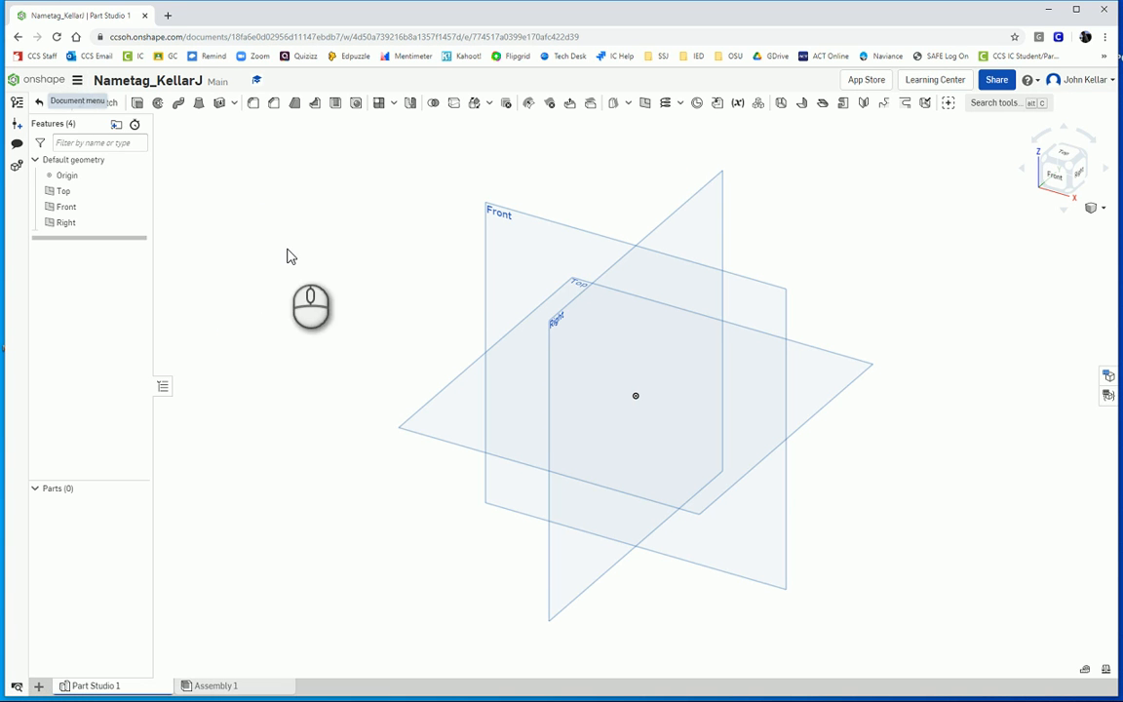
Set the workspace units to millimeter for length and gram for mass.
{"action": "left_click", "coordinate": [78, 81]}
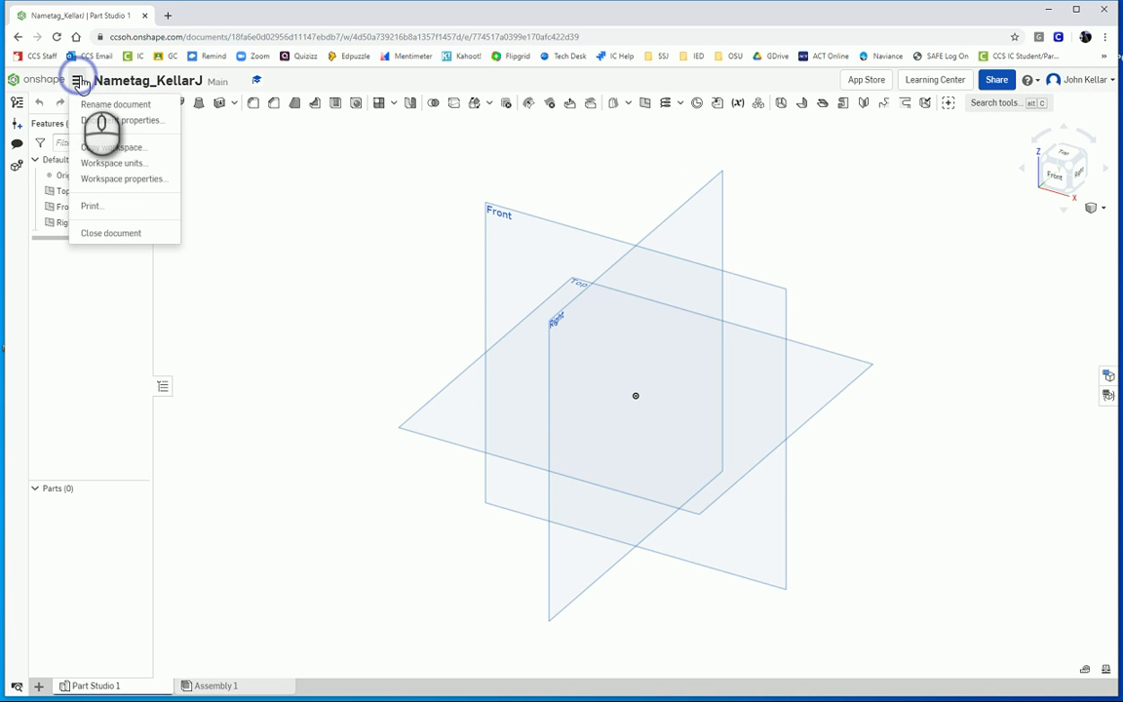
{"action": "left_click", "coordinate": [118, 163]}
{"action": "left_click", "coordinate": [190, 154]}
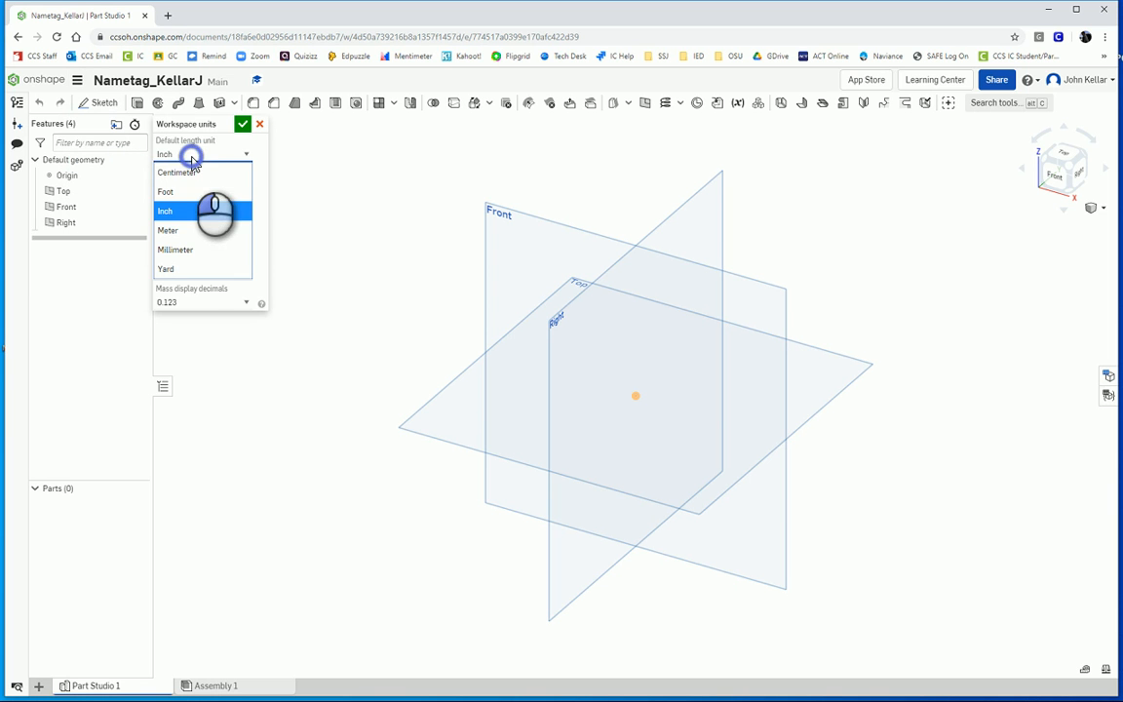
{"action": "left_click", "coordinate": [179, 250]}
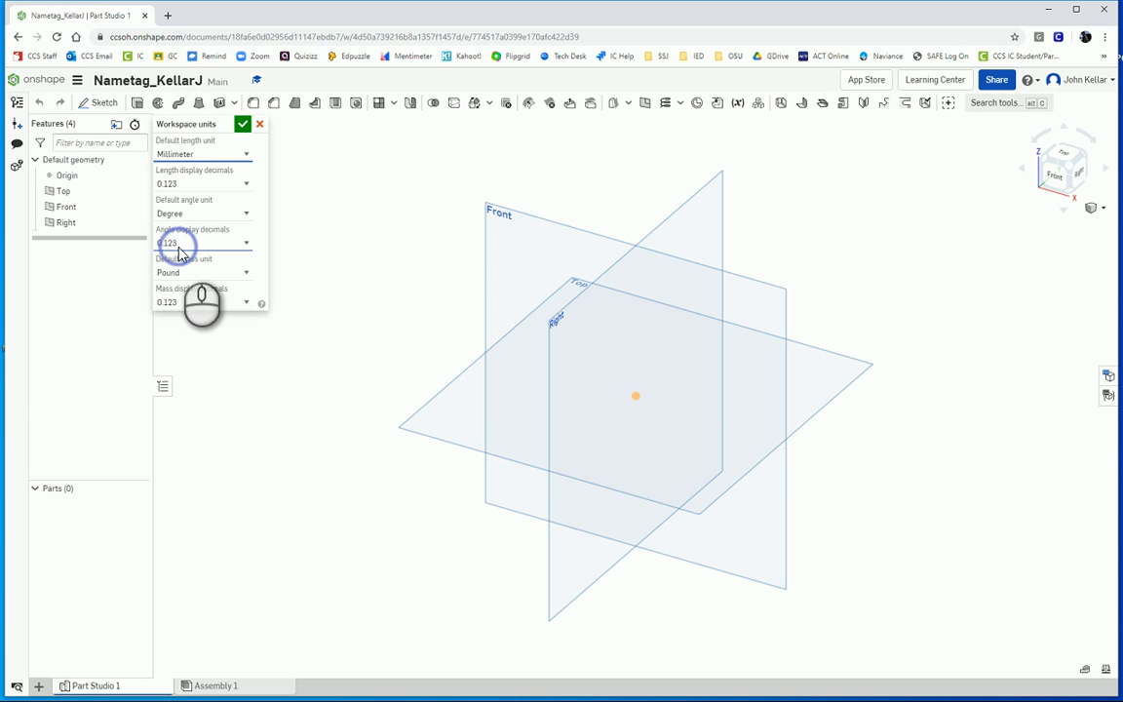
{"action": "left_click", "coordinate": [247, 274]}
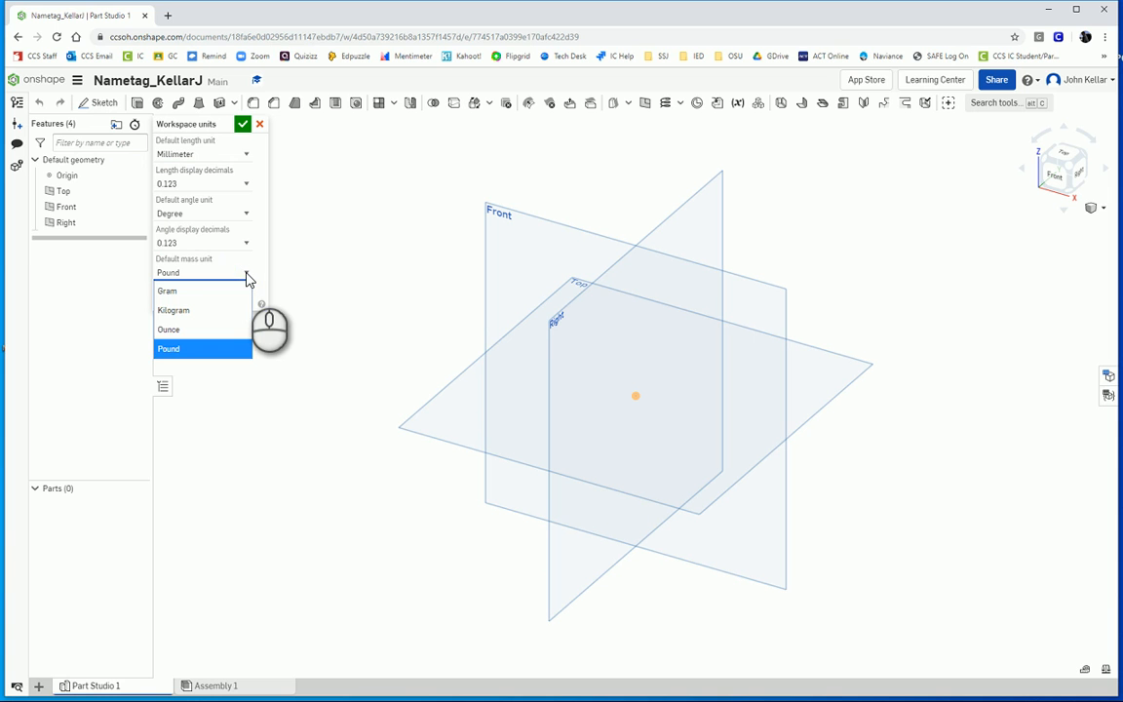
{"action": "left_click", "coordinate": [171, 294]}
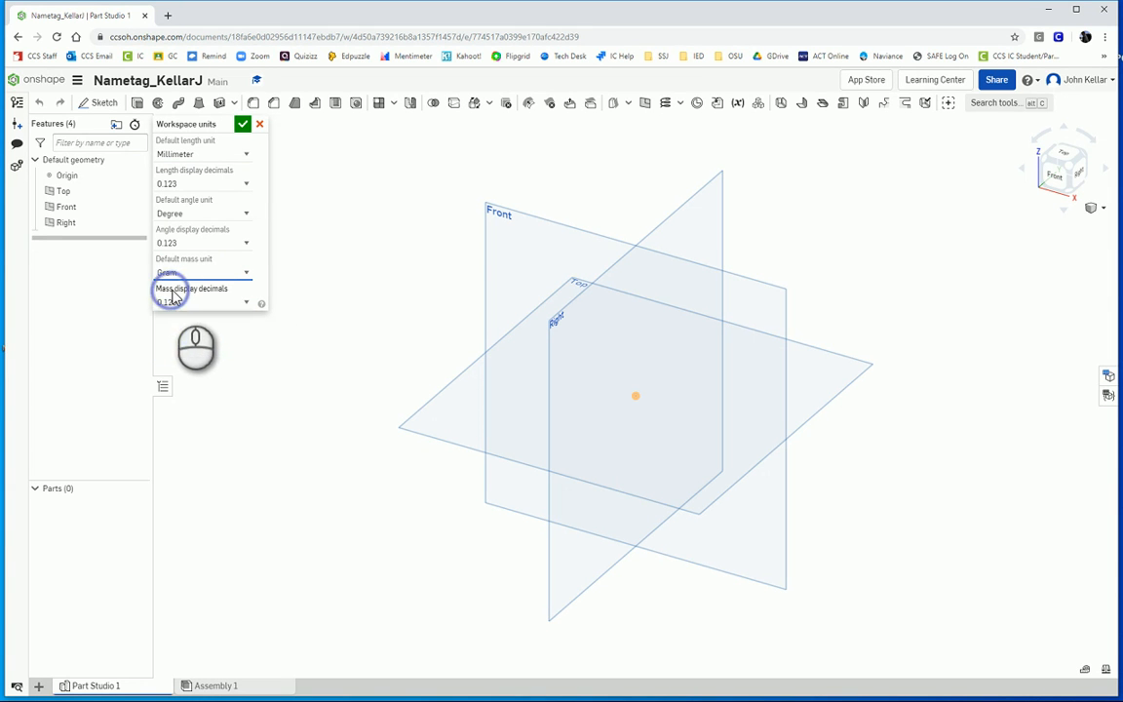
{"action": "left_click", "coordinate": [244, 125]}
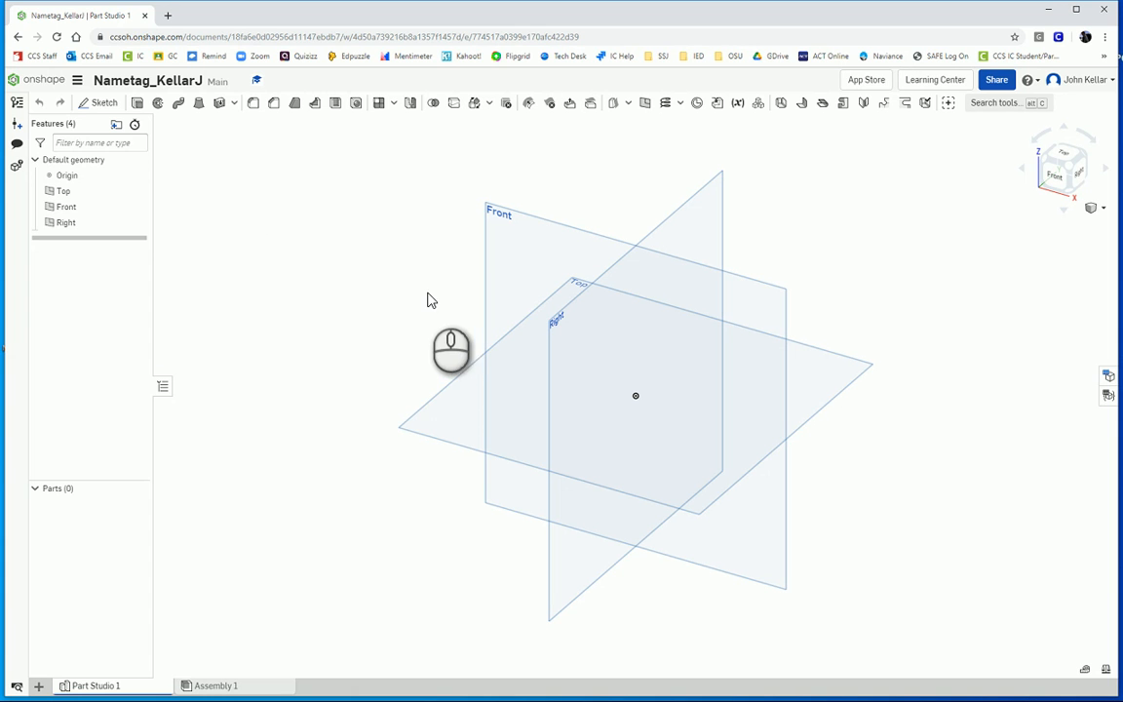
Start a sketch on the Top plane and draw a corner rectangle from the origin, 60 mm wide and 20 mm high.
{"action": "left_click", "coordinate": [102, 103]}
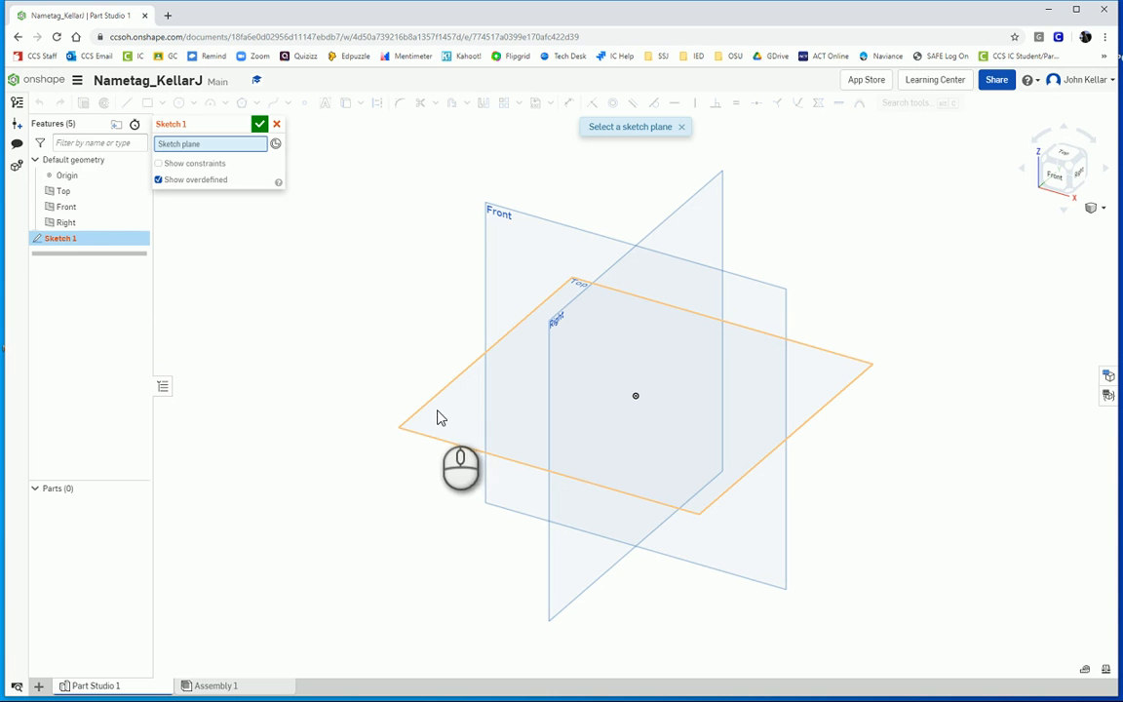
{"action": "left_click", "coordinate": [64, 192]}
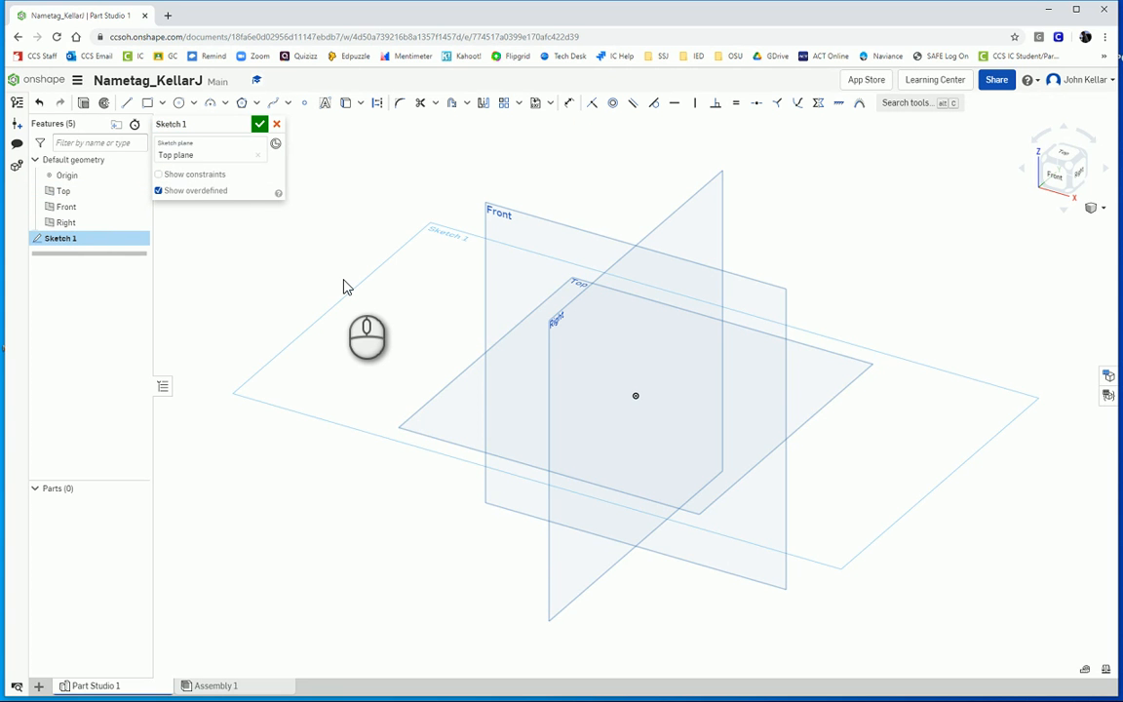
{"action": "key", "text": "n"}
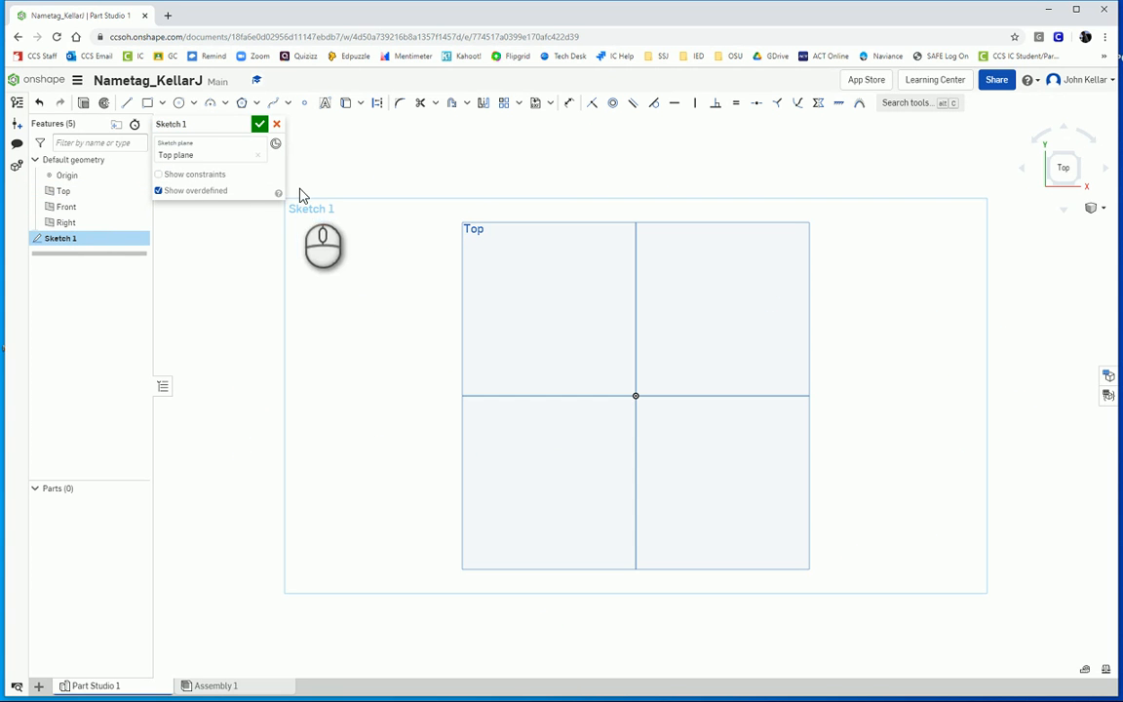
{"action": "left_click", "coordinate": [149, 105]}
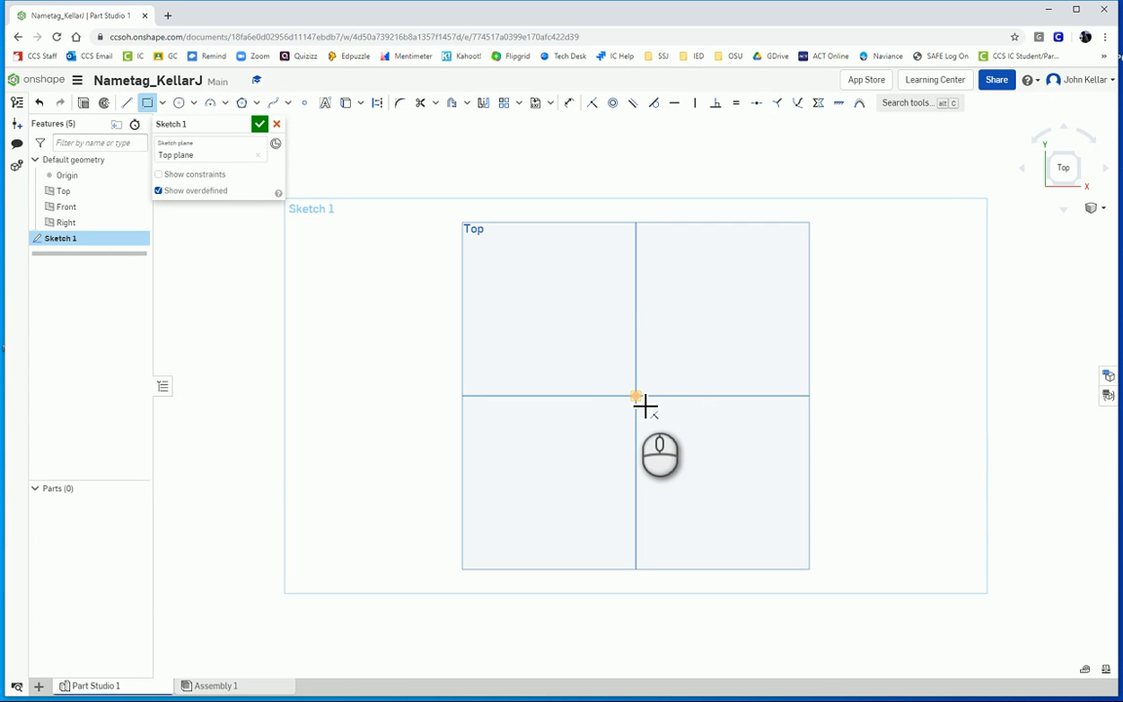
{"action": "left_click", "coordinate": [643, 404]}
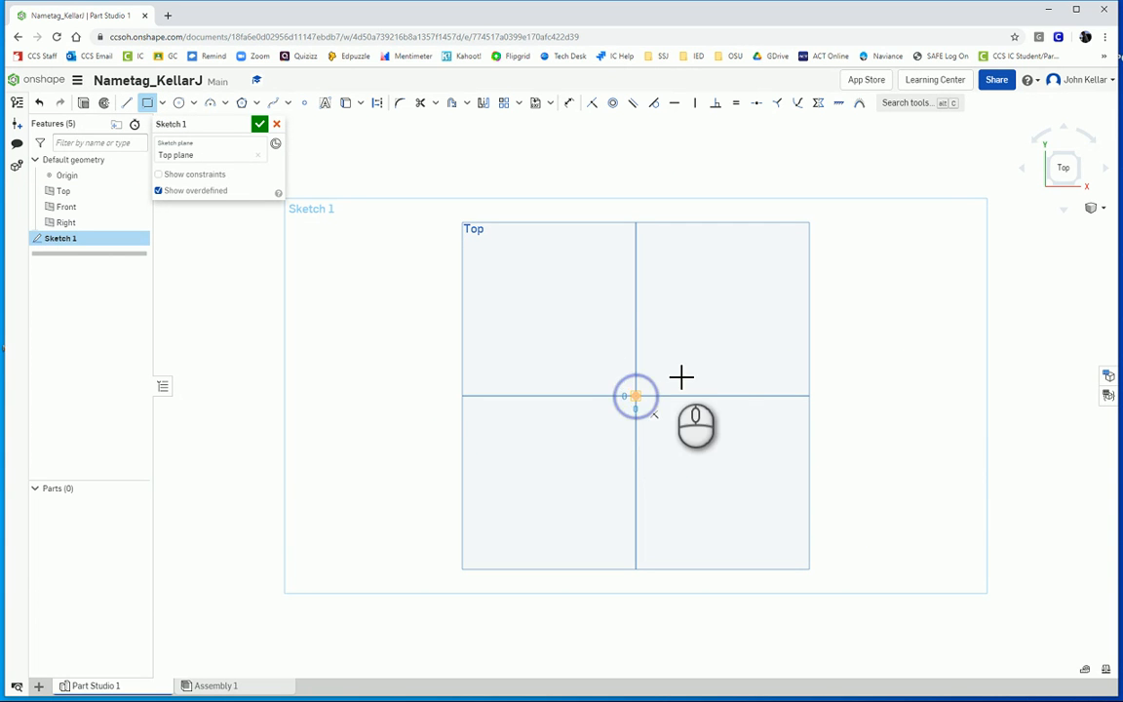
{"action": "left_click", "coordinate": [799, 318]}
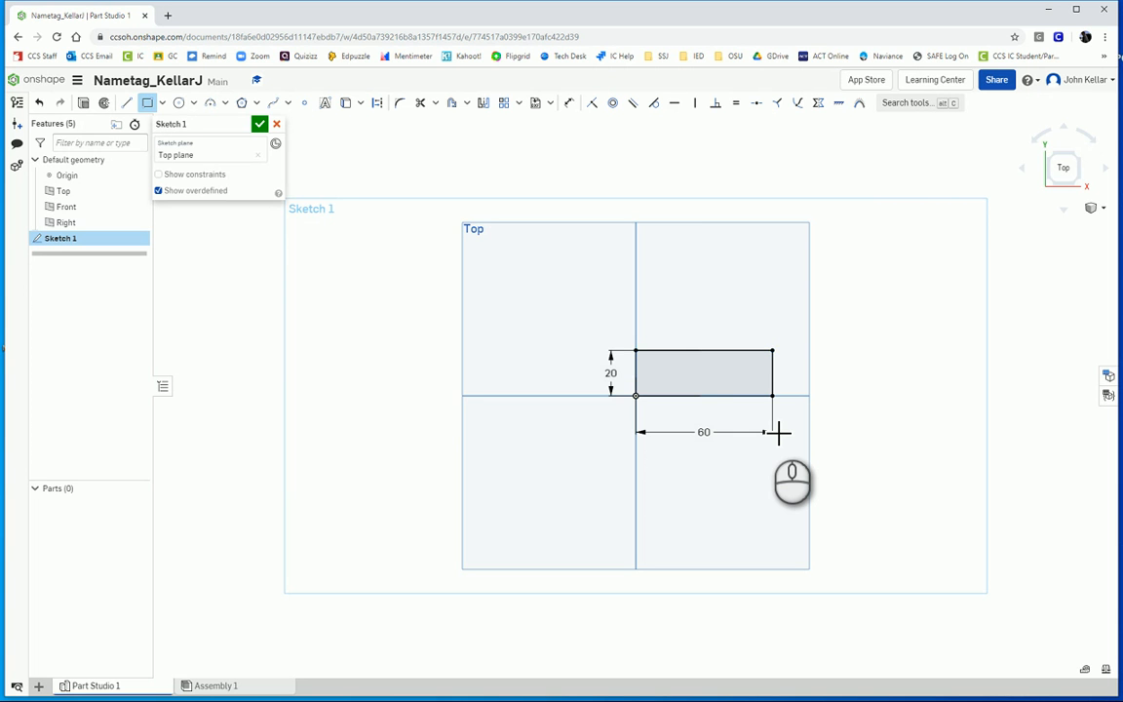
Round the rectangle's two corners farthest from the origin's short side with 6 mm sketch fillets and finish the sketch.
{"action": "scroll", "coordinate": [727, 383], "scroll_direction": "up", "scroll_amount": 3}
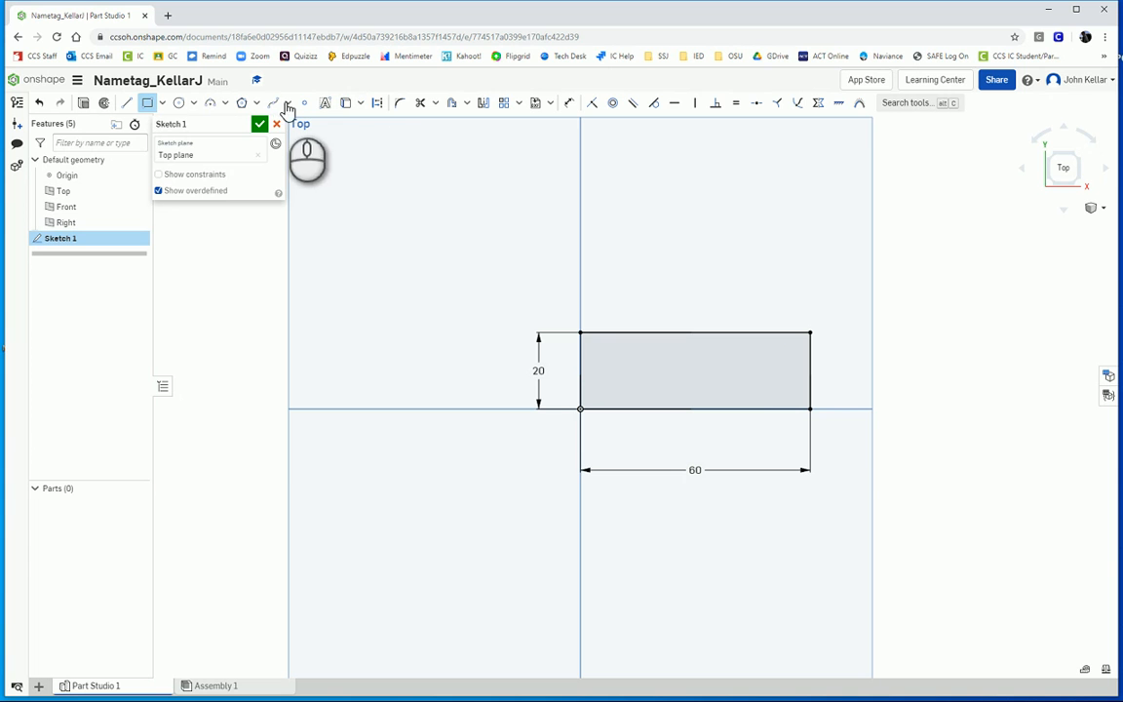
{"action": "left_click", "coordinate": [400, 104]}
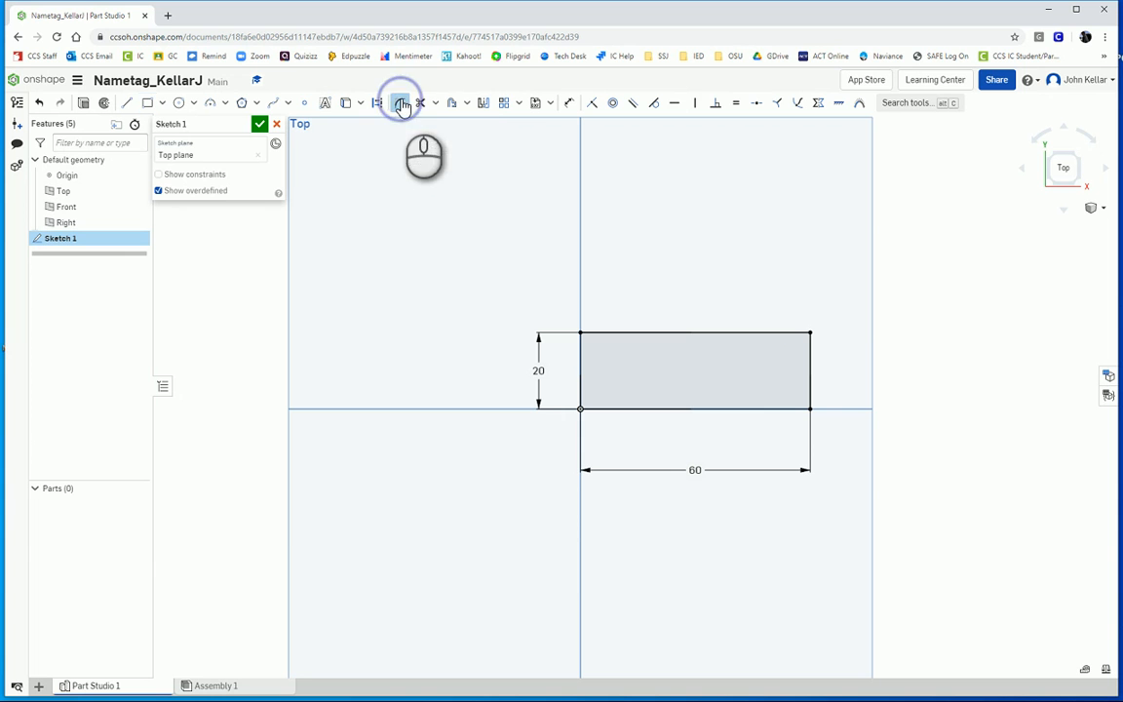
{"action": "left_click", "coordinate": [816, 337]}
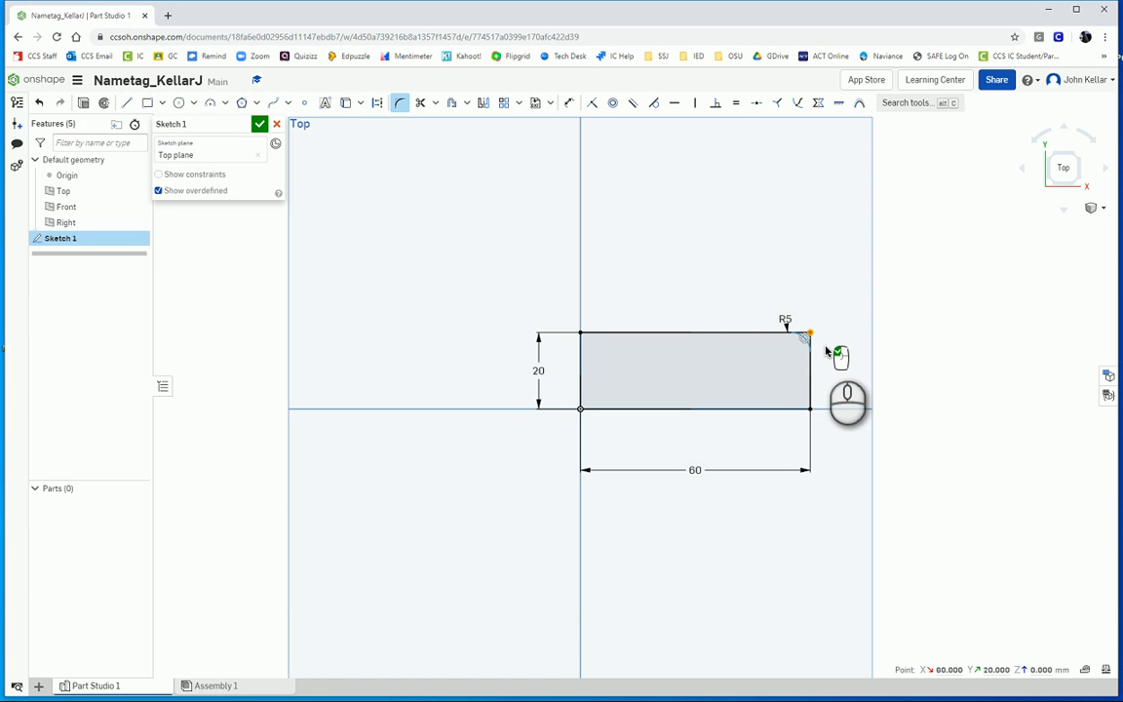
{"action": "left_click", "coordinate": [826, 351]}
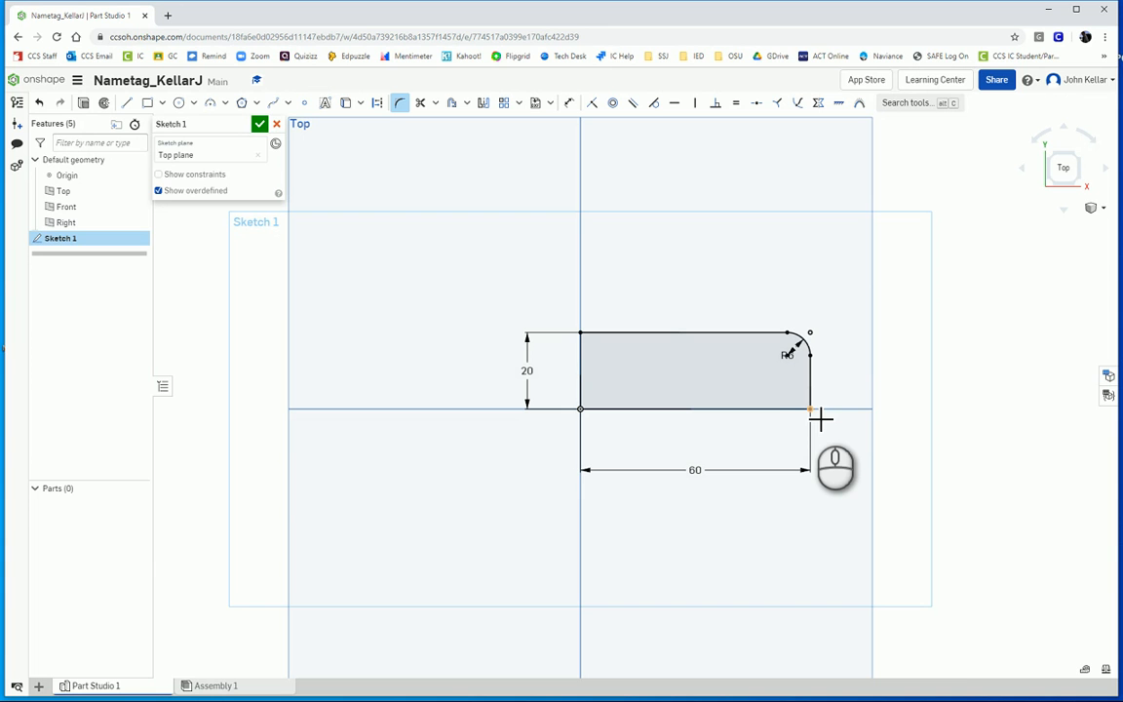
{"action": "left_click", "coordinate": [812, 410]}
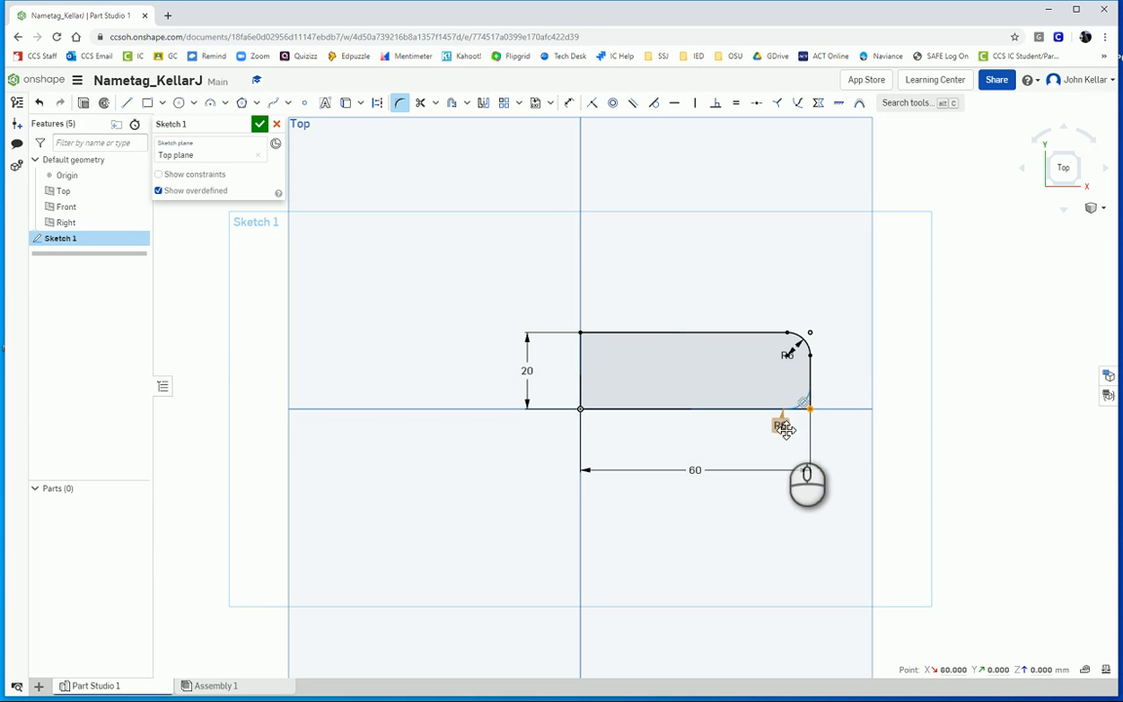
{"action": "left_click", "coordinate": [832, 385]}
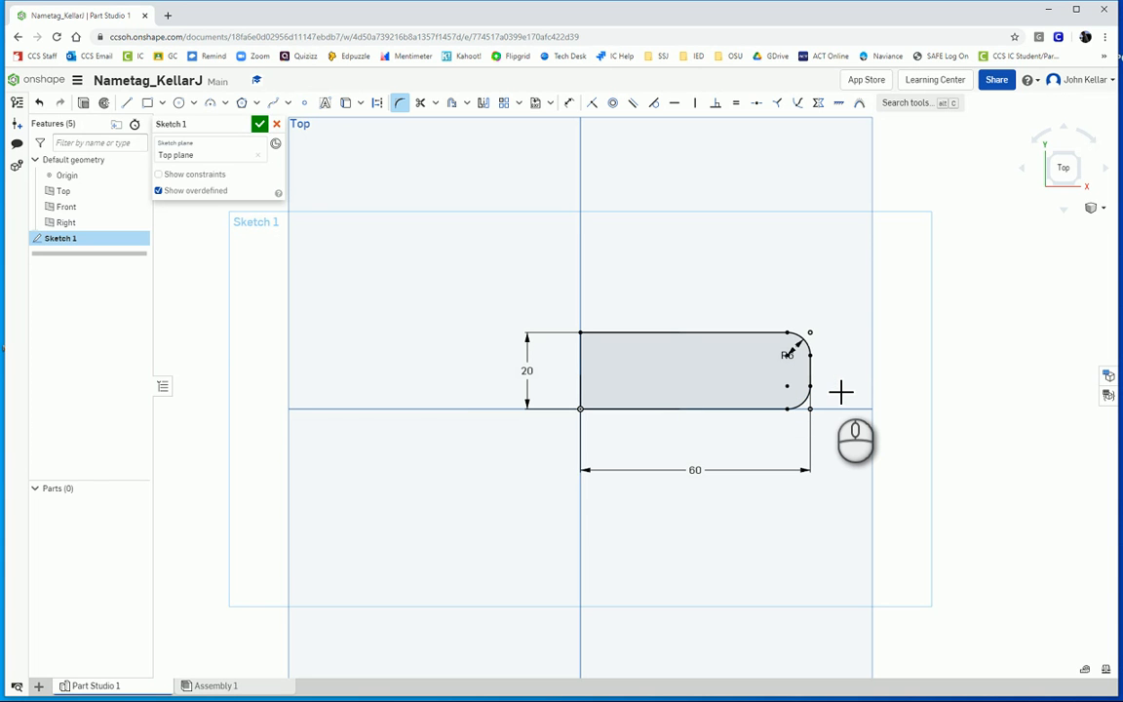
{"action": "left_click", "coordinate": [259, 125]}
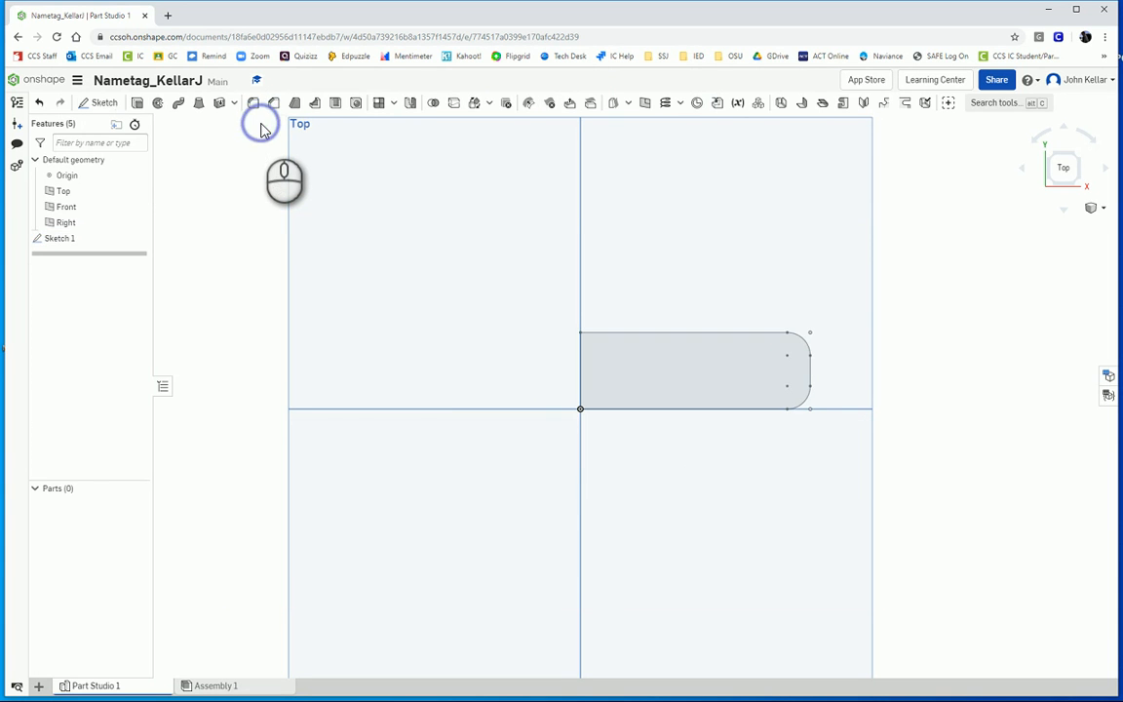
Extrude the rounded rectangle region as a new solid, symmetric about the sketch plane, with a depth of 4 mm.
{"action": "left_click", "coordinate": [138, 103]}
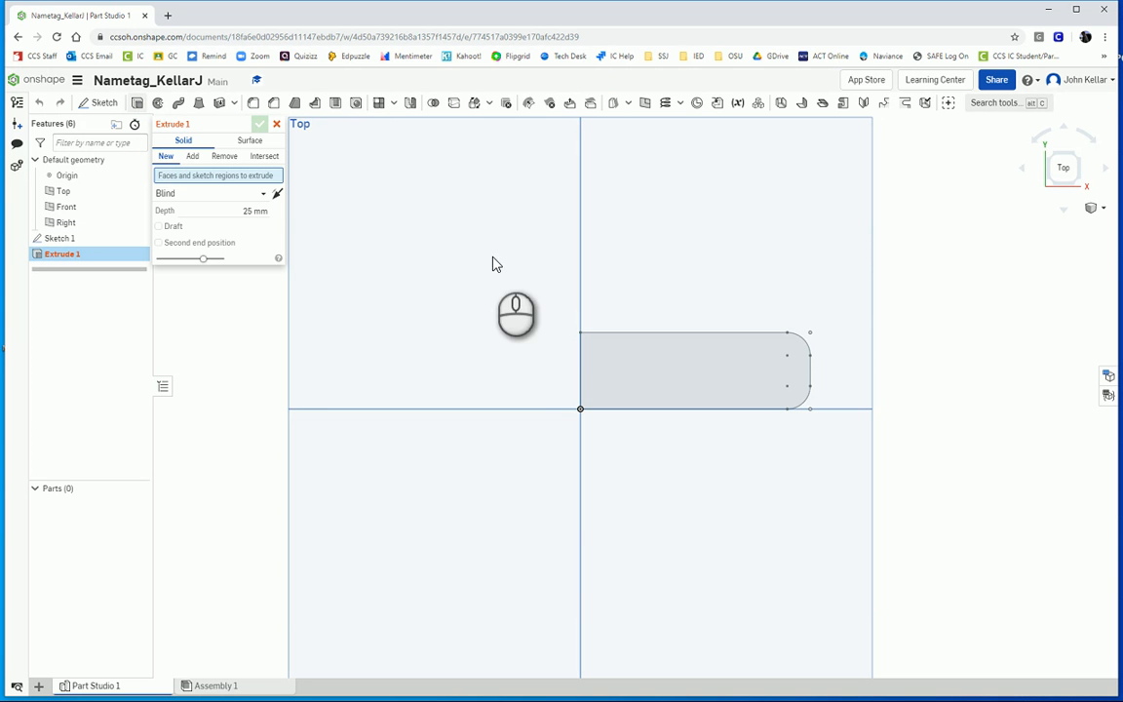
{"action": "left_click", "coordinate": [1049, 179]}
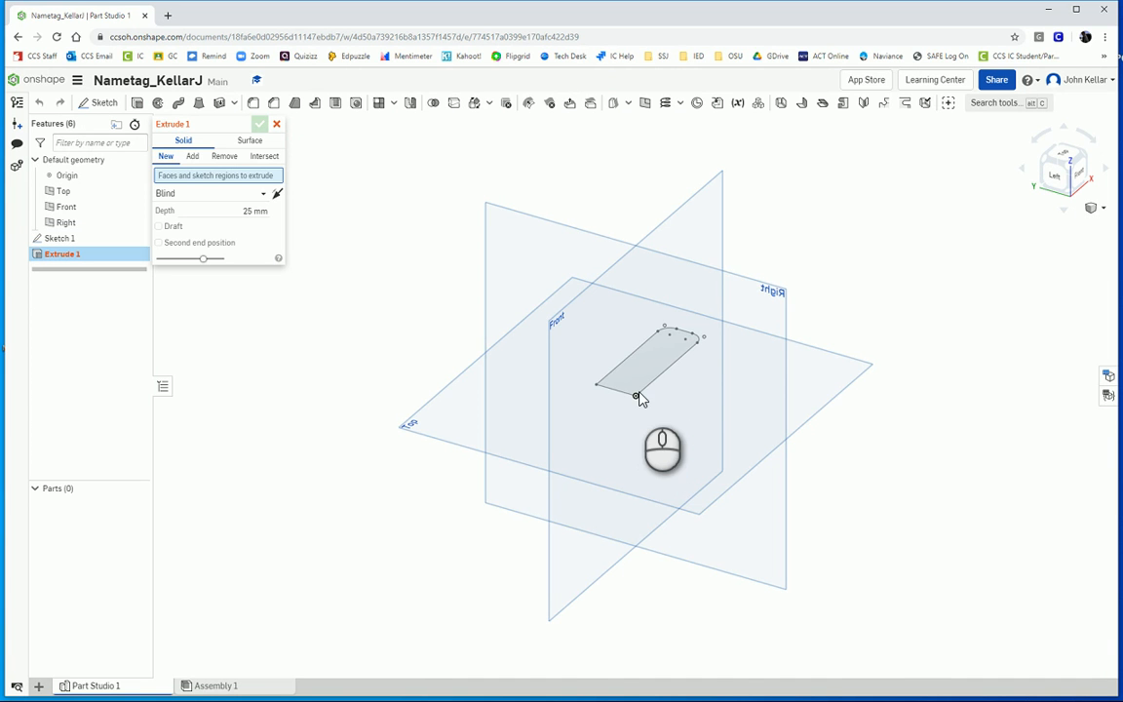
{"action": "scroll", "coordinate": [614, 396], "scroll_direction": "up", "scroll_amount": 5}
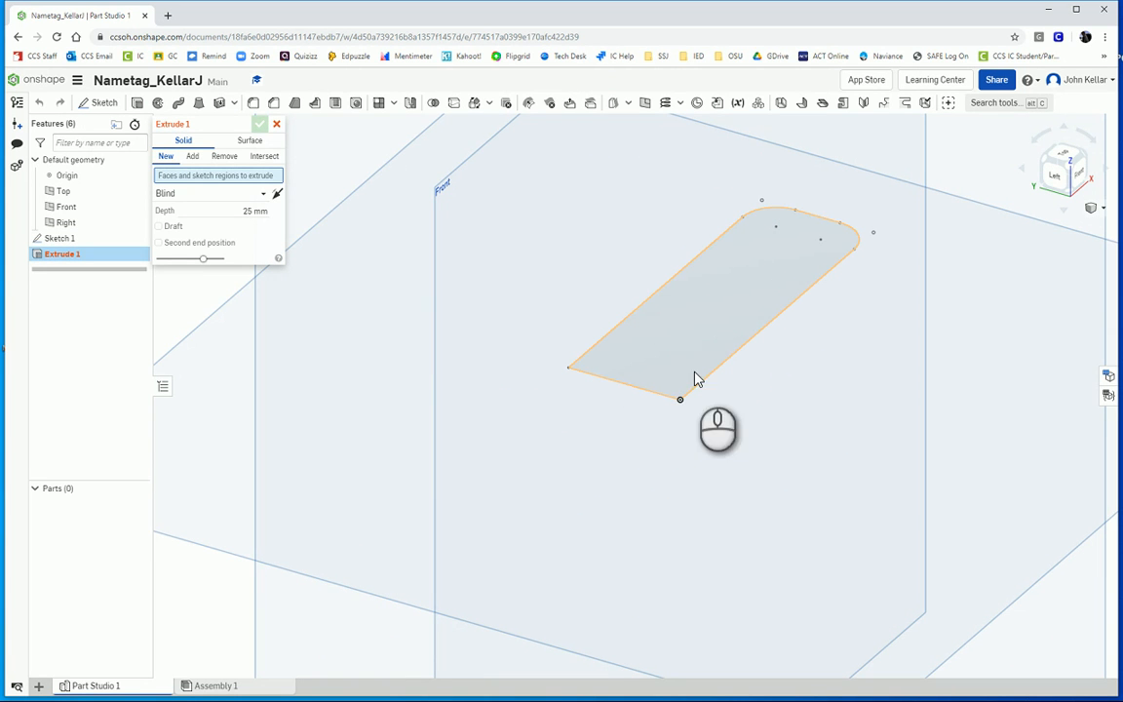
{"action": "left_click", "coordinate": [185, 199]}
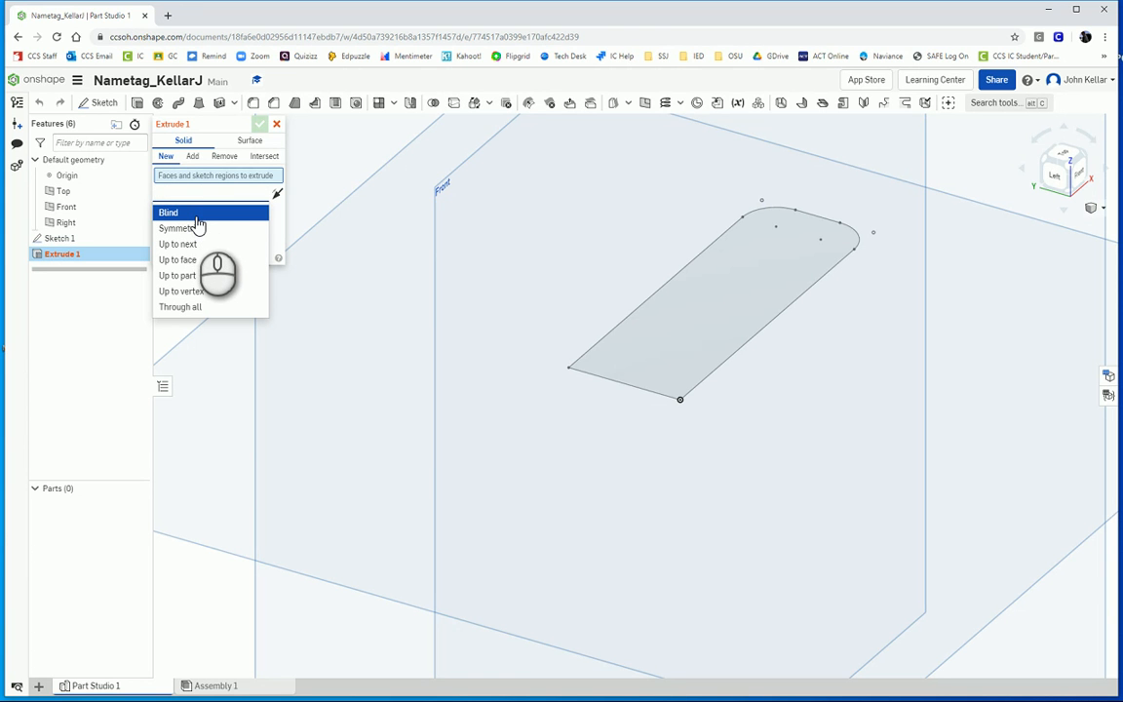
{"action": "left_click", "coordinate": [185, 228]}
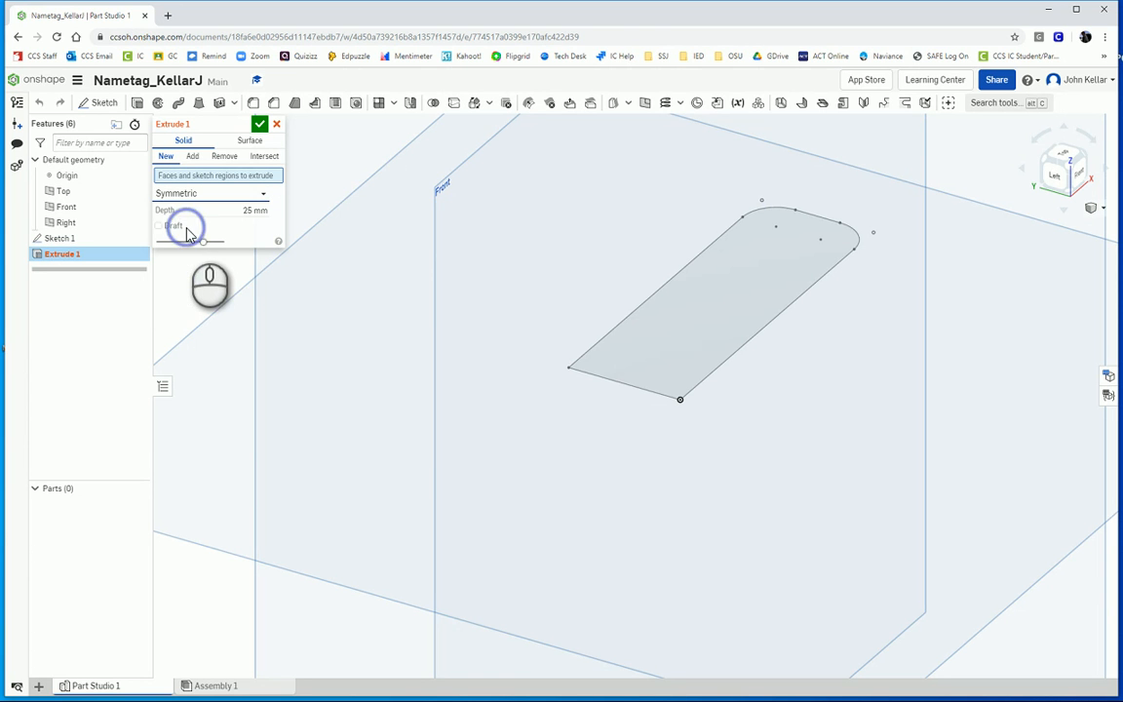
{"action": "left_click", "coordinate": [252, 212]}
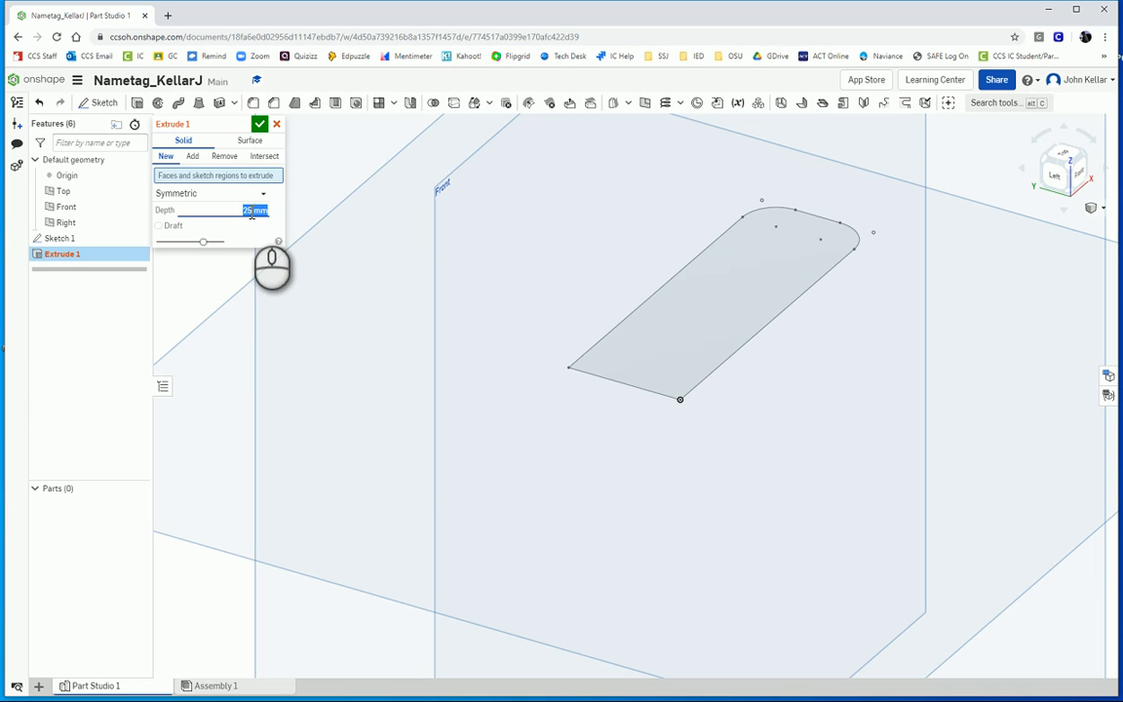
{"action": "type", "text": "4"}
{"action": "left_click", "coordinate": [277, 216]}
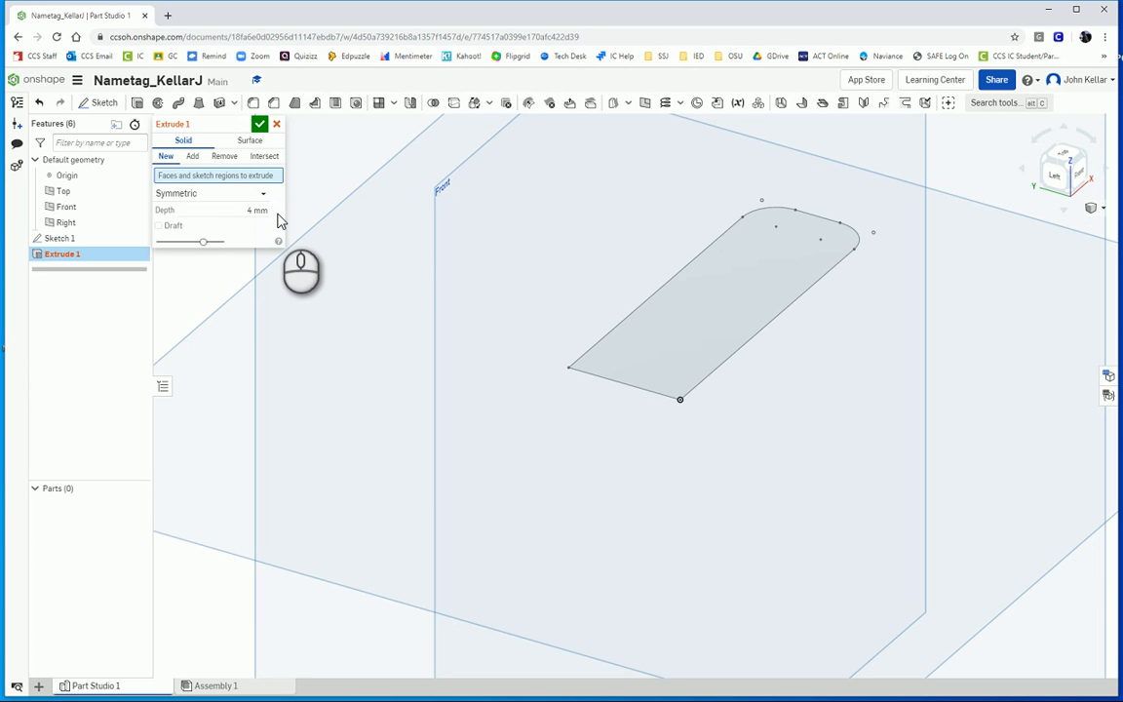
{"action": "left_click", "coordinate": [683, 360]}
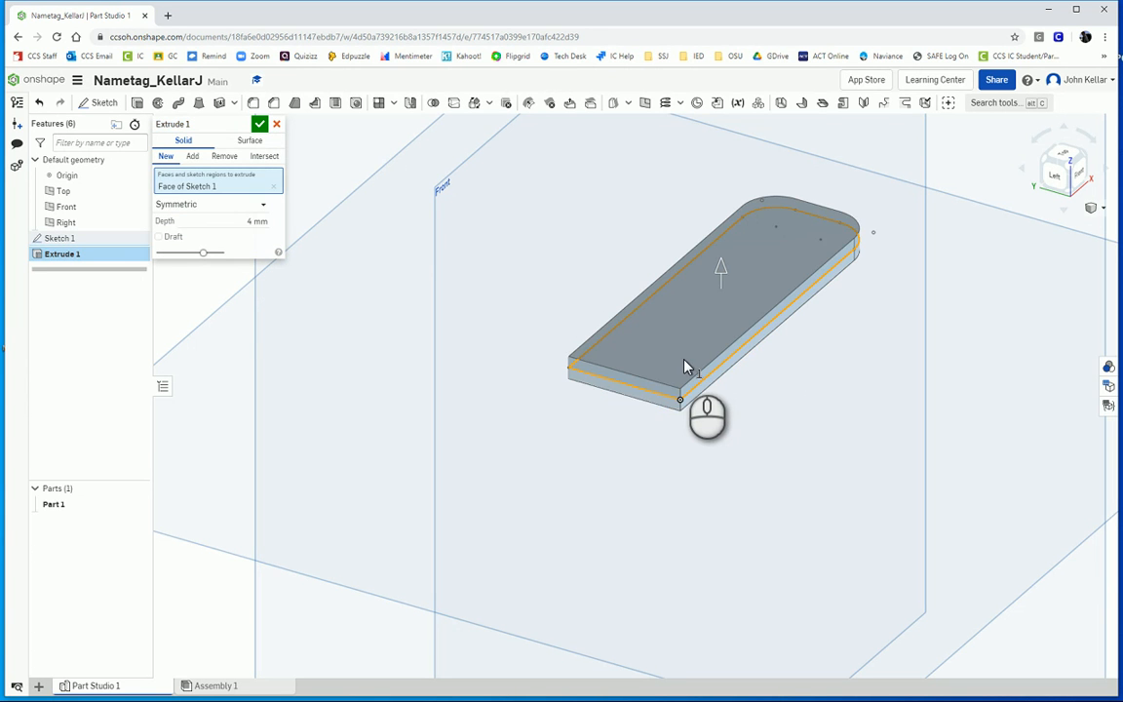
{"action": "left_click", "coordinate": [261, 126]}
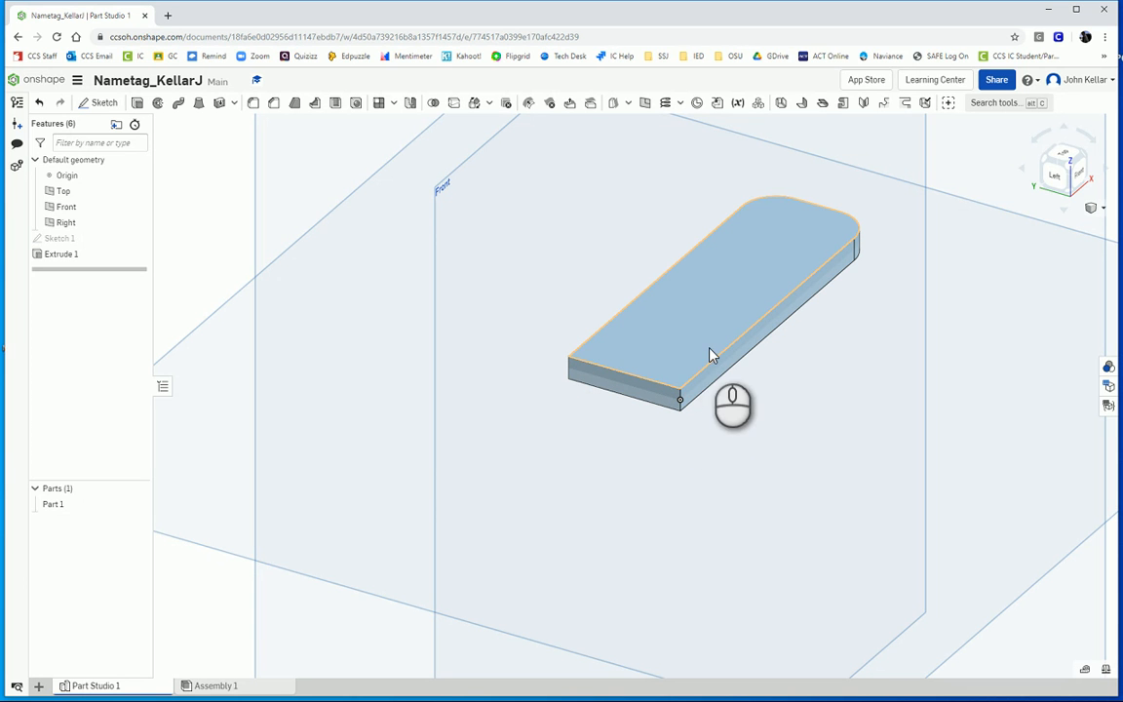
Chamfer the two vertical corner edges at the tag's square end with an equal distance of 6 mm.
{"action": "left_click", "coordinate": [273, 103]}
{"action": "left_click", "coordinate": [252, 179]}
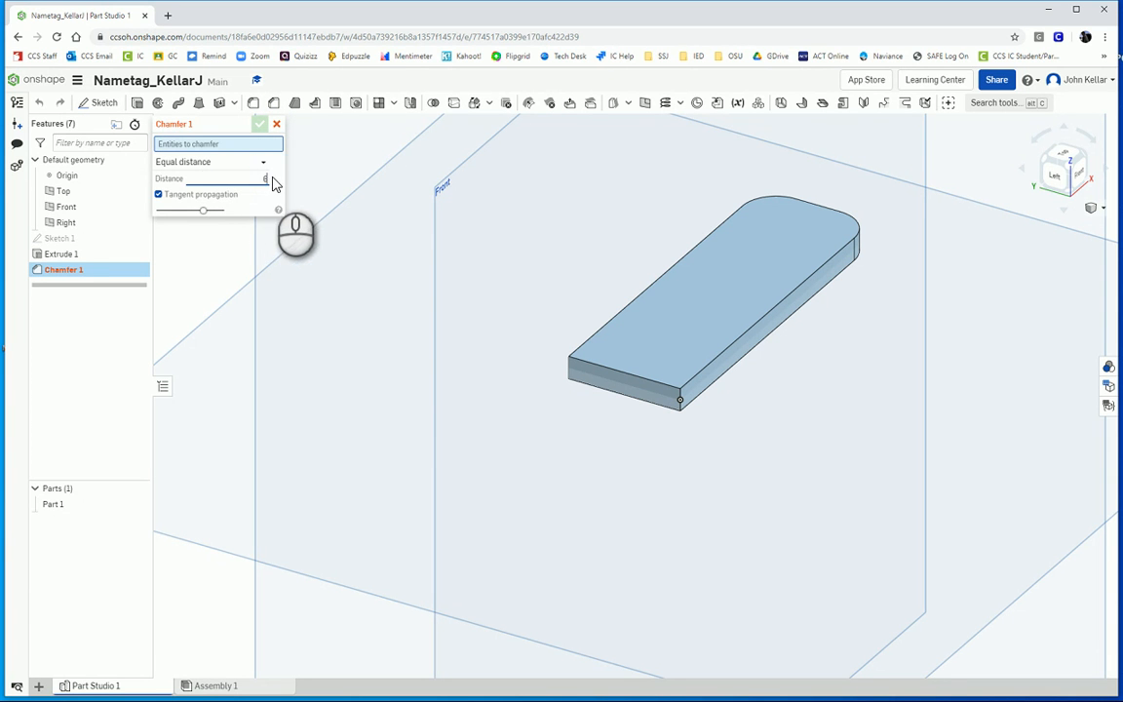
{"action": "key", "text": "Return"}
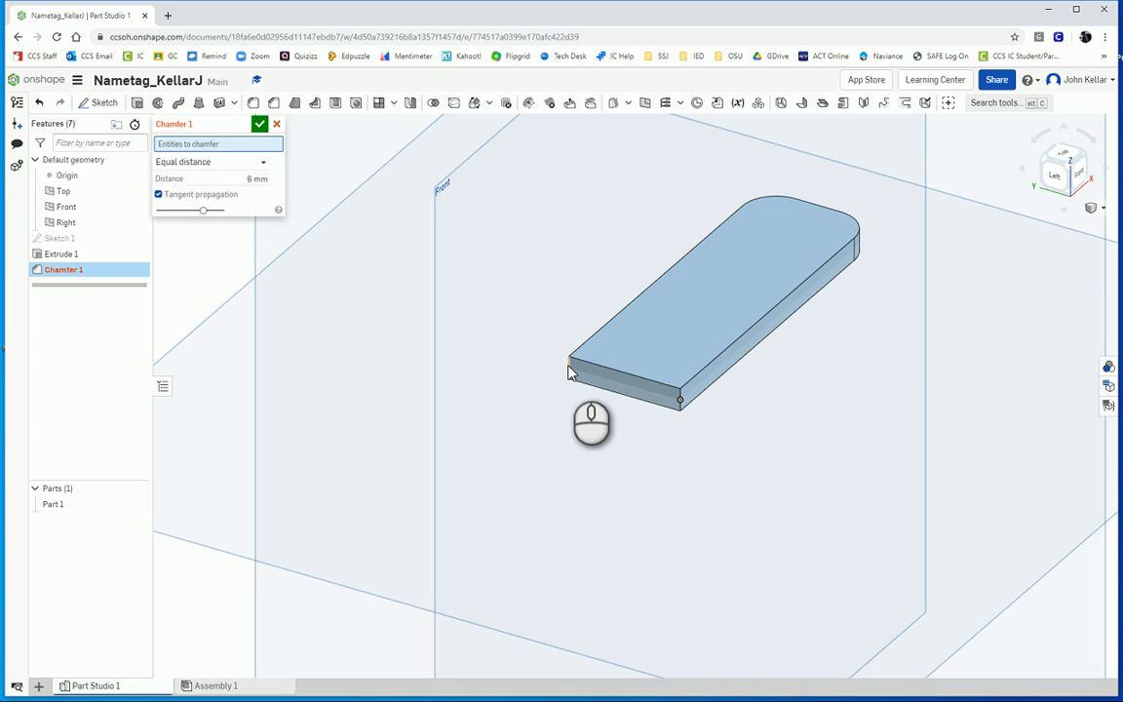
{"action": "left_click", "coordinate": [571, 369]}
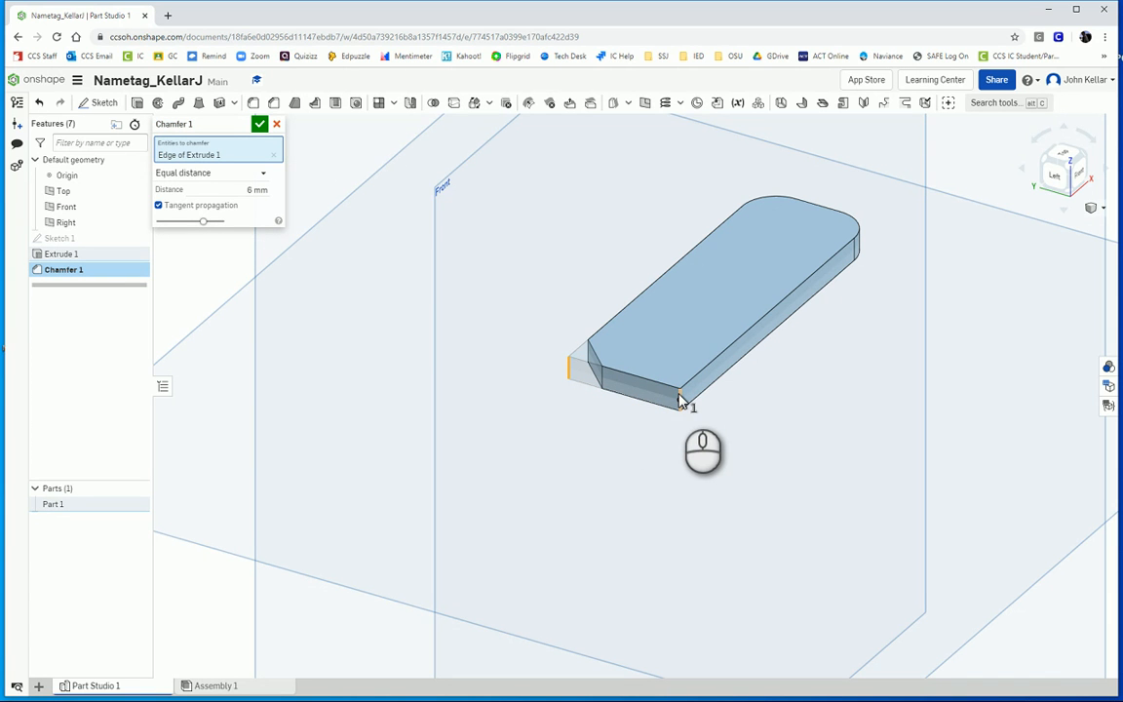
{"action": "left_click", "coordinate": [680, 399]}
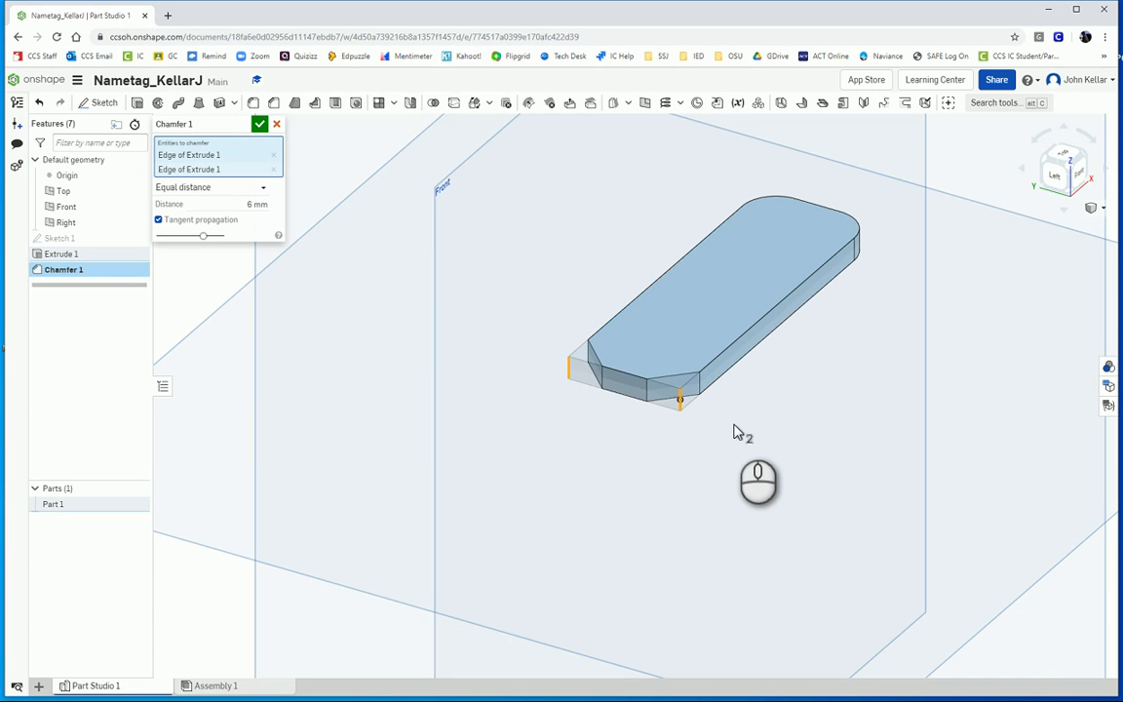
{"action": "left_click", "coordinate": [259, 124]}
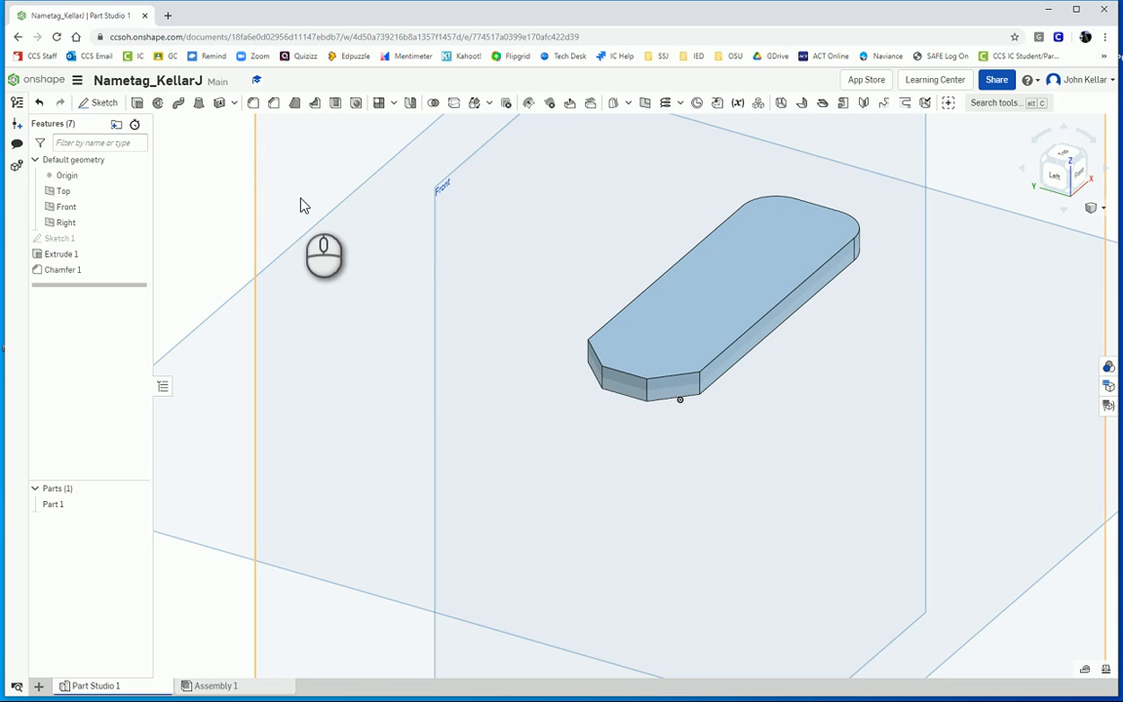
Fillet the edges of the tag's upper and lower flat faces with a 2 mm radius.
{"action": "left_click", "coordinate": [253, 104]}
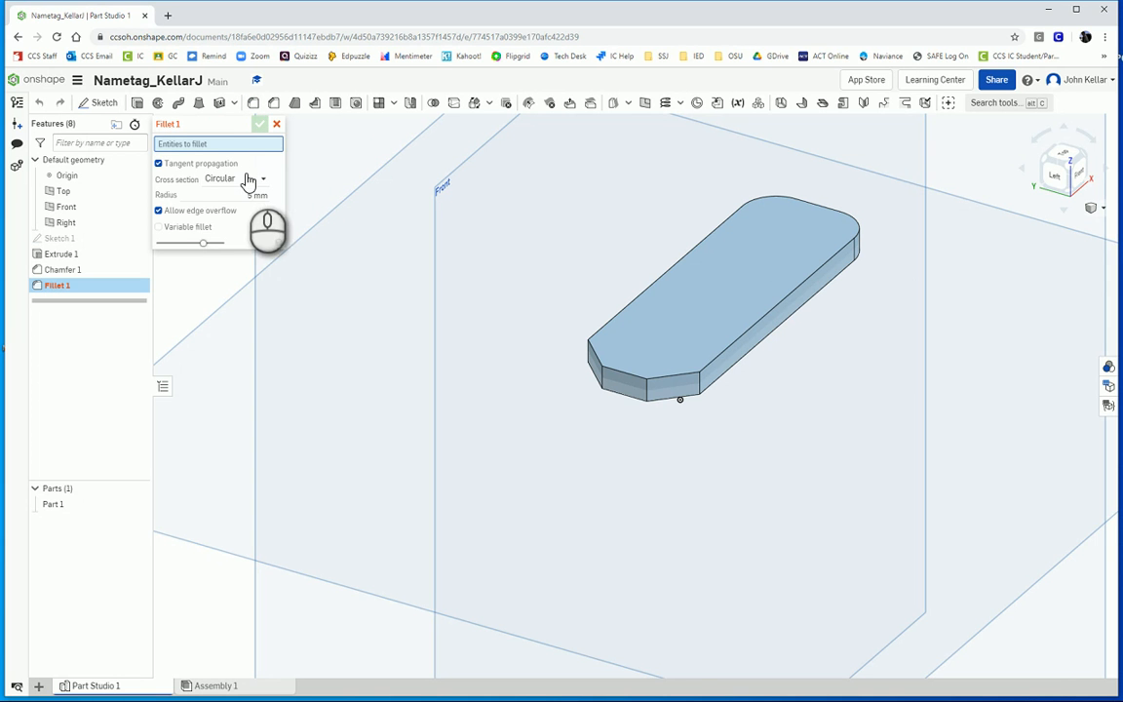
{"action": "left_click", "coordinate": [251, 195]}
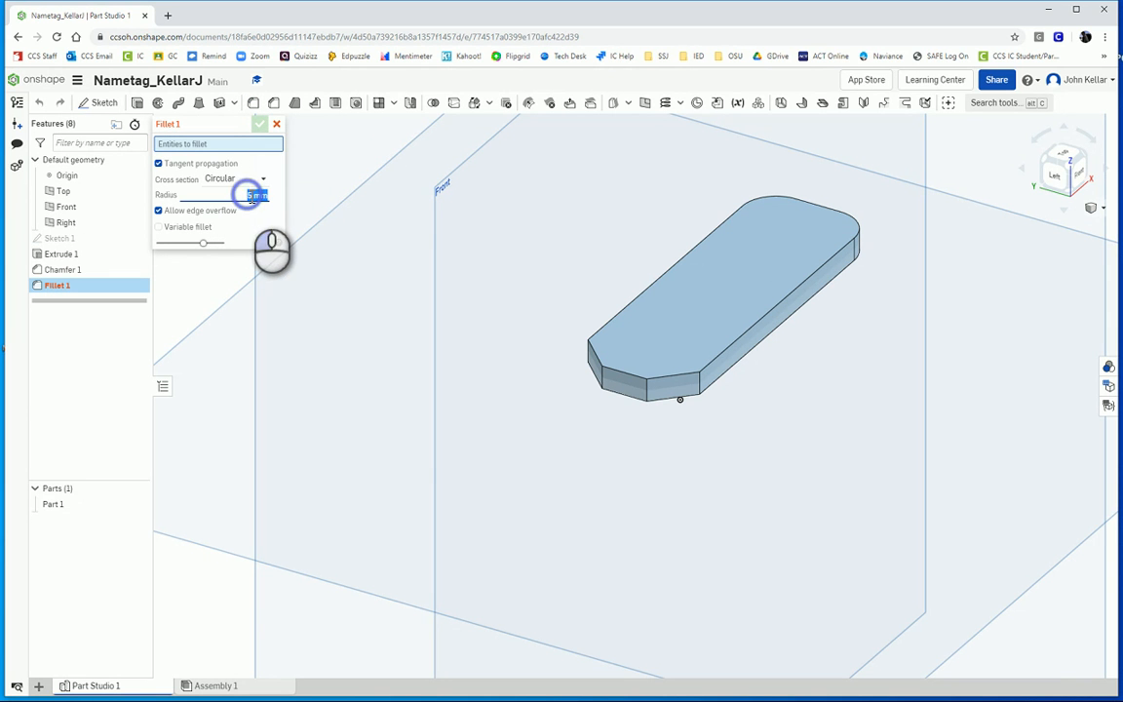
{"action": "type", "text": "2"}
{"action": "left_click", "coordinate": [280, 200]}
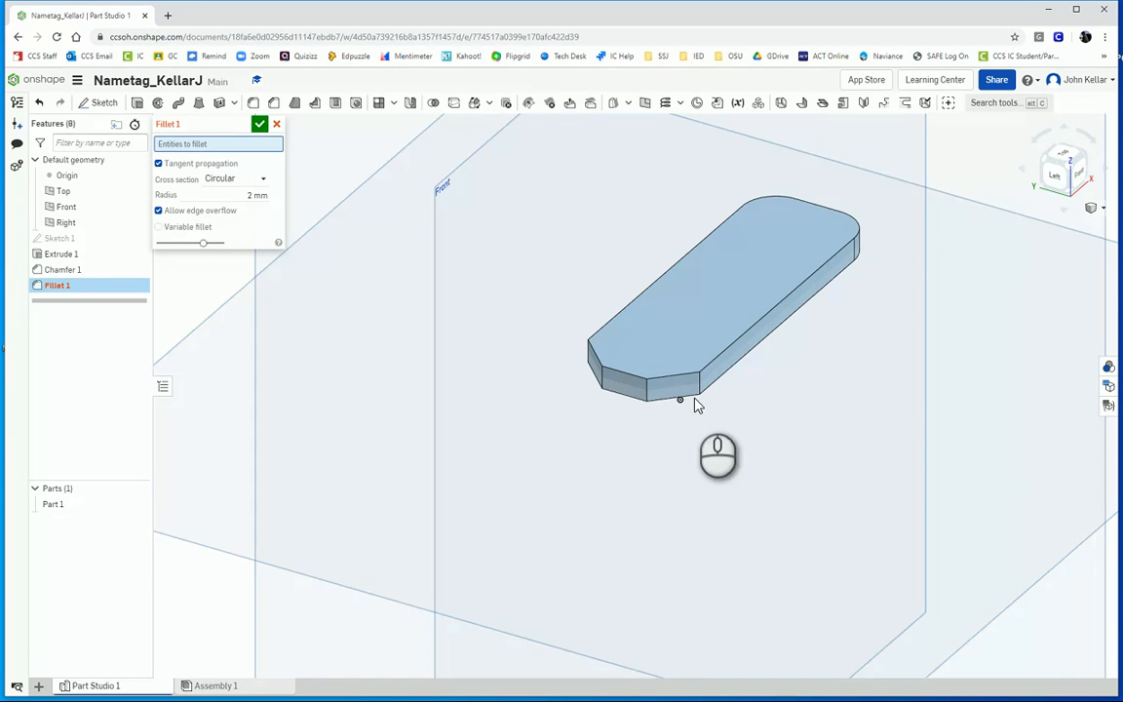
{"action": "left_click", "coordinate": [711, 300]}
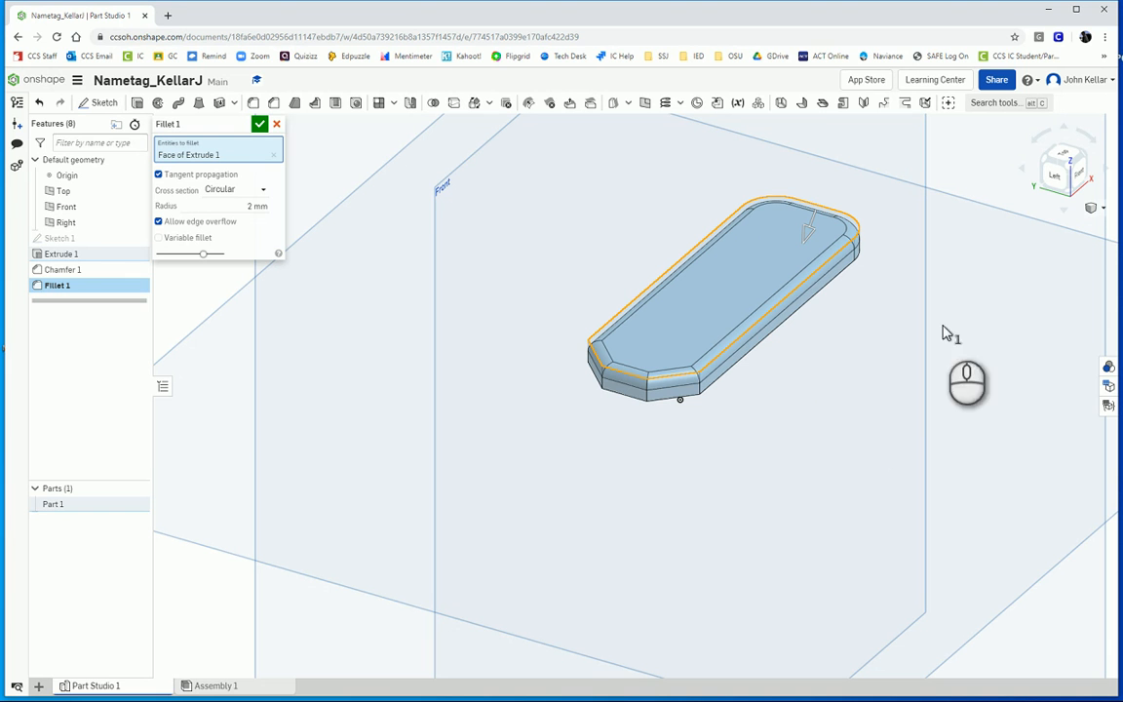
{"action": "left_click", "coordinate": [1067, 195]}
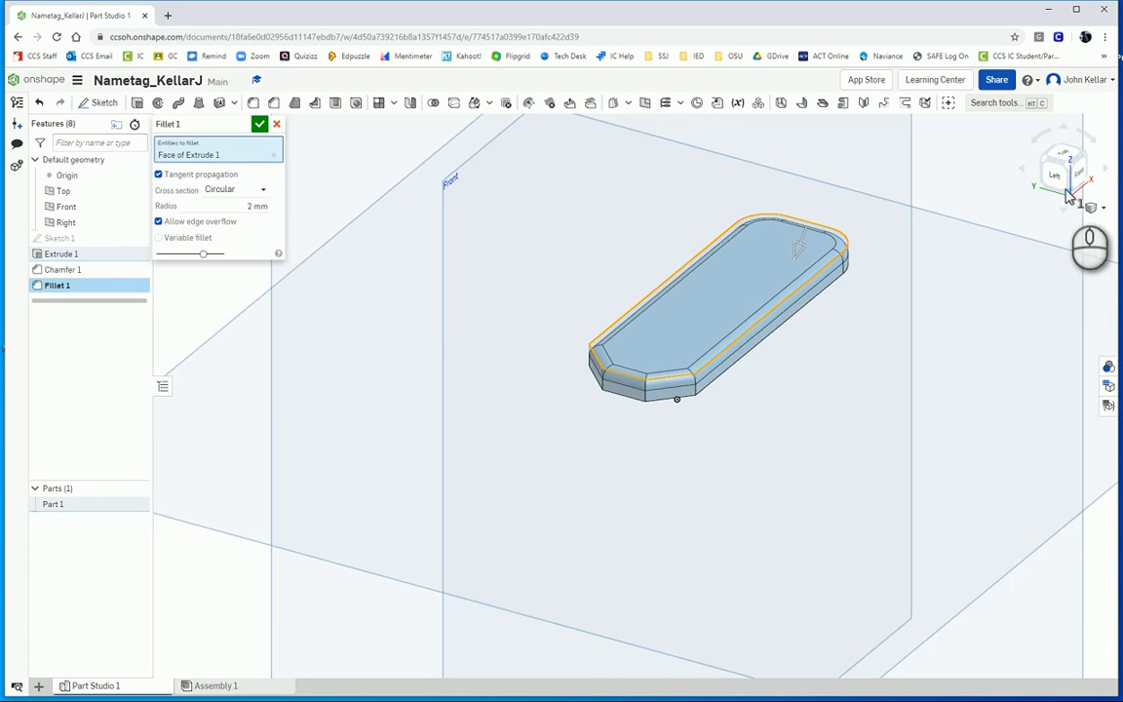
{"action": "scroll", "coordinate": [658, 488], "scroll_direction": "up", "scroll_amount": 4}
{"action": "scroll", "coordinate": [635, 448], "scroll_direction": "up", "scroll_amount": 2}
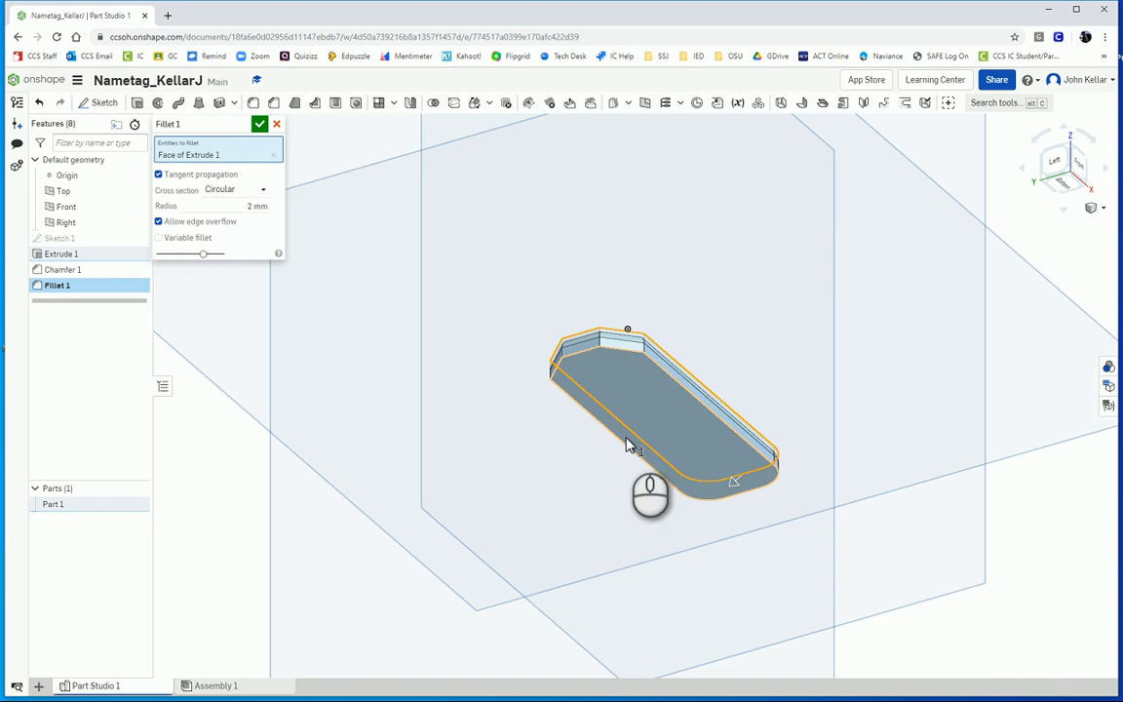
{"action": "left_click", "coordinate": [625, 385]}
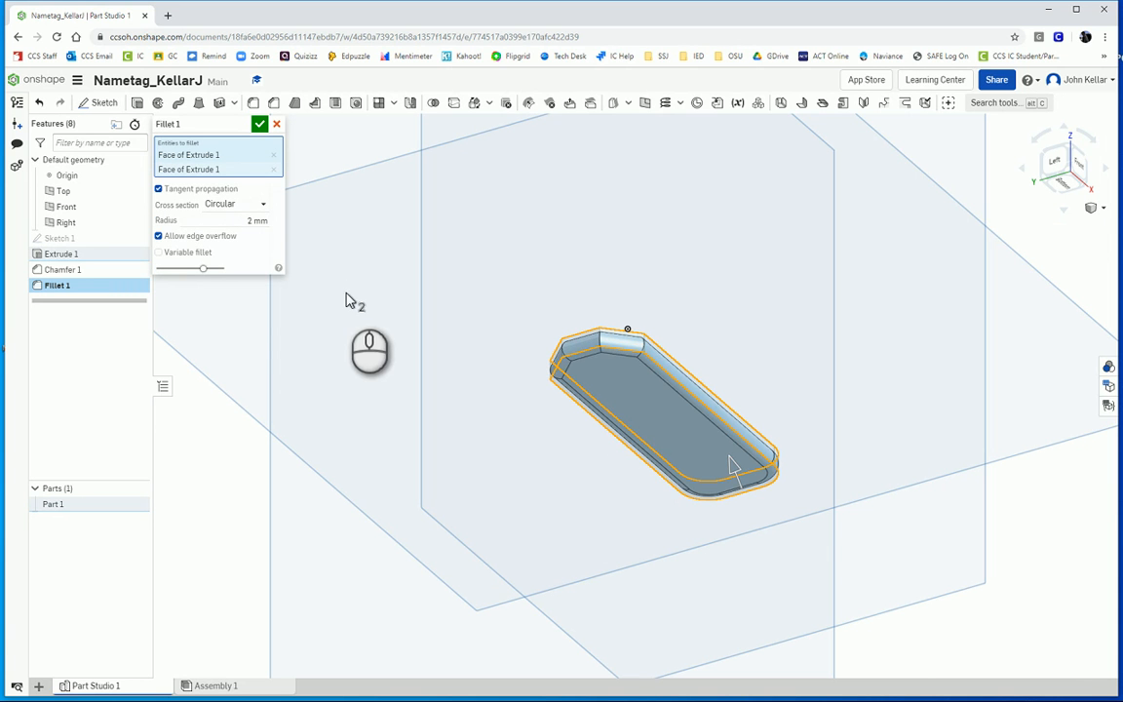
{"action": "left_click", "coordinate": [259, 126]}
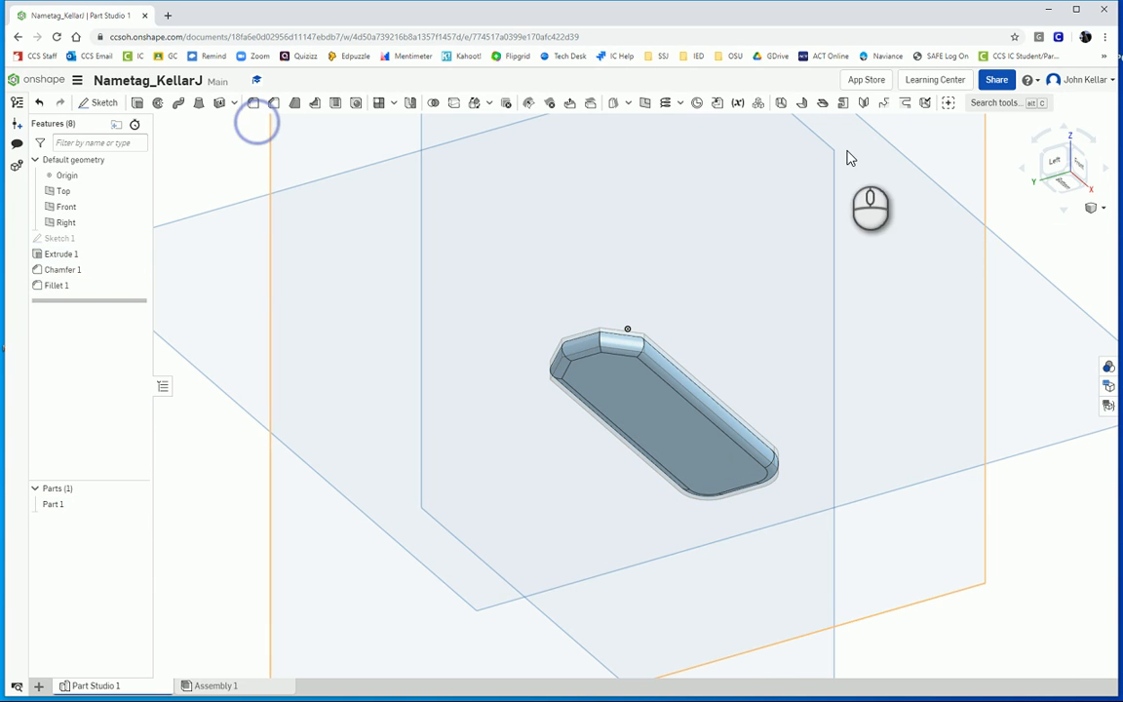
View the tag from the top and start a new sketch on its upper flat face.
{"action": "left_click", "coordinate": [1069, 151]}
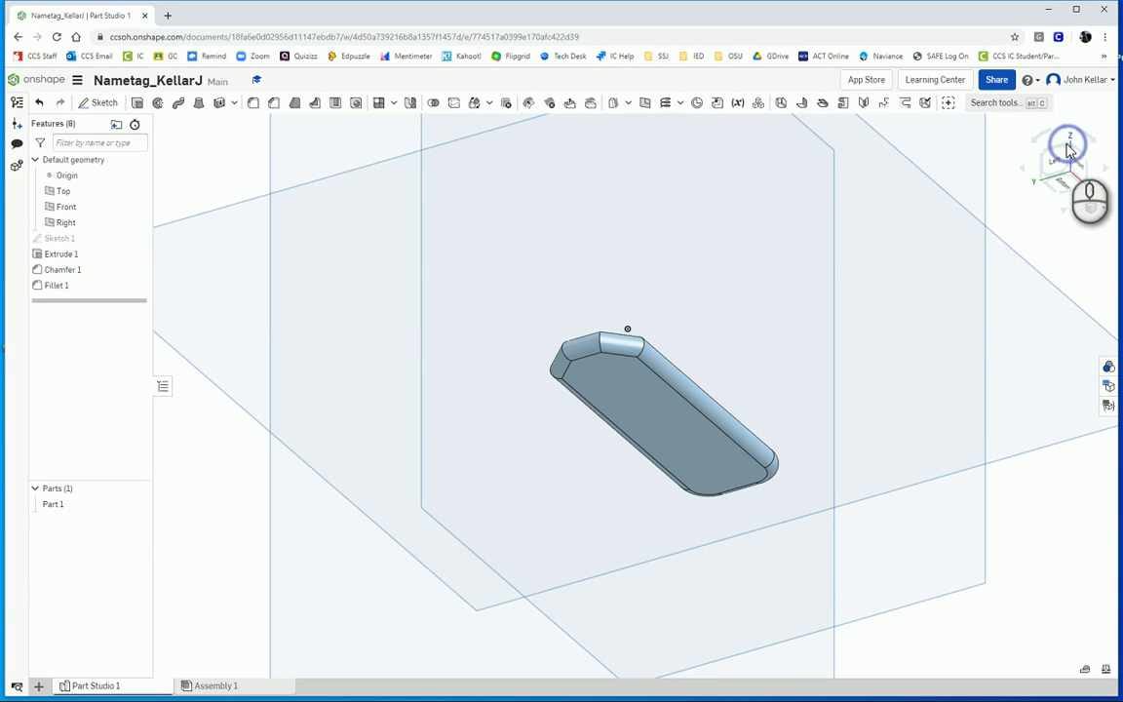
{"action": "left_click", "coordinate": [1064, 154]}
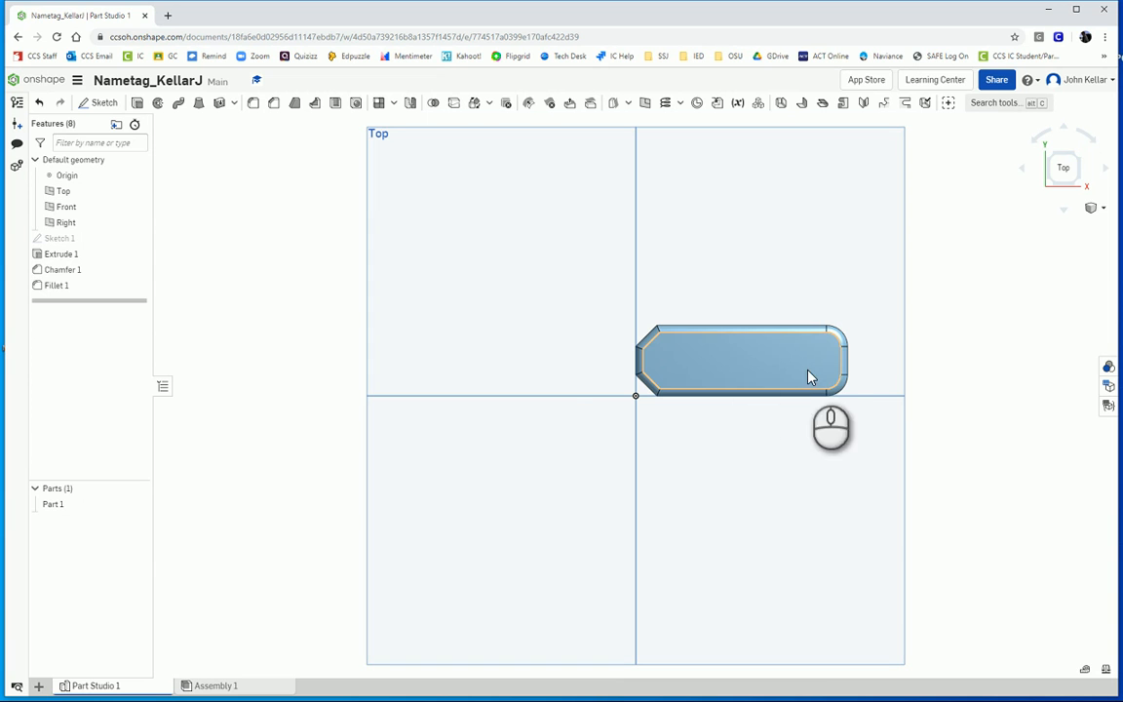
{"action": "left_click", "coordinate": [93, 105]}
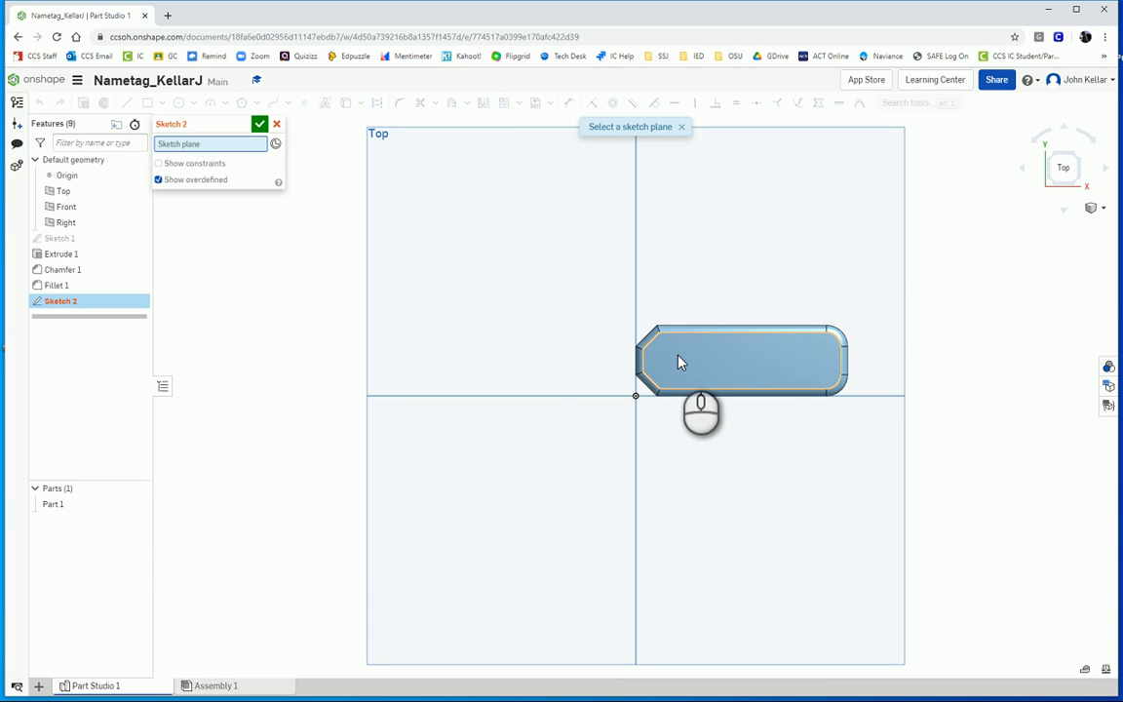
{"action": "left_click", "coordinate": [741, 363]}
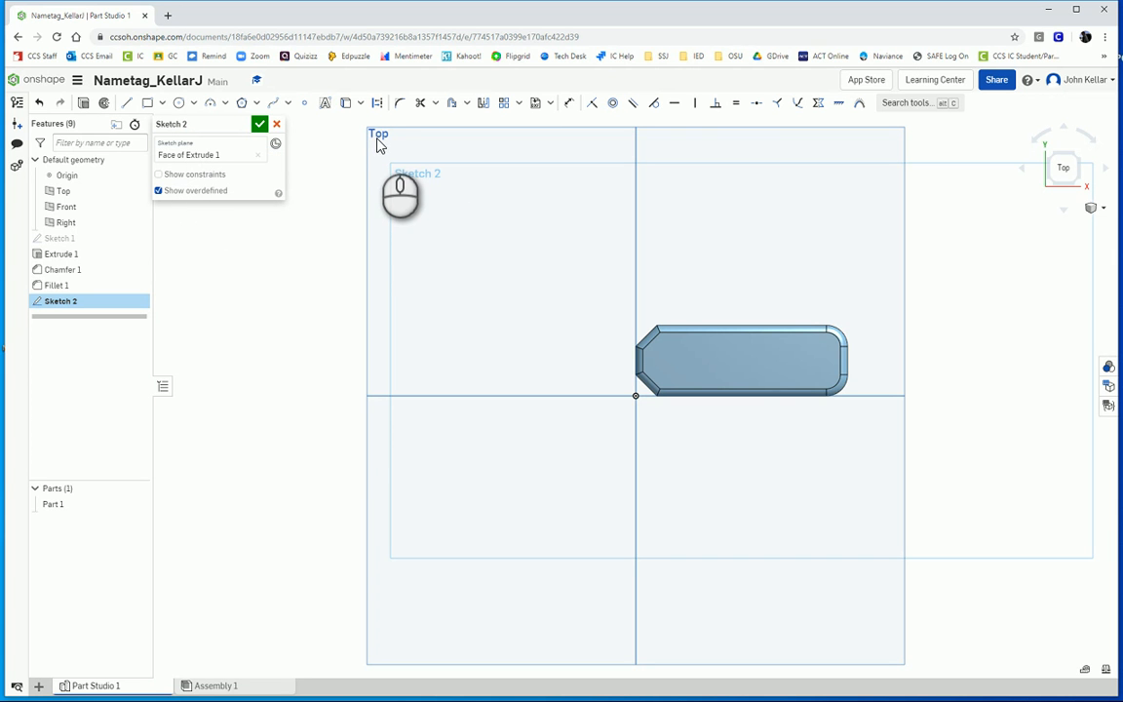
{"action": "left_click", "coordinate": [259, 154]}
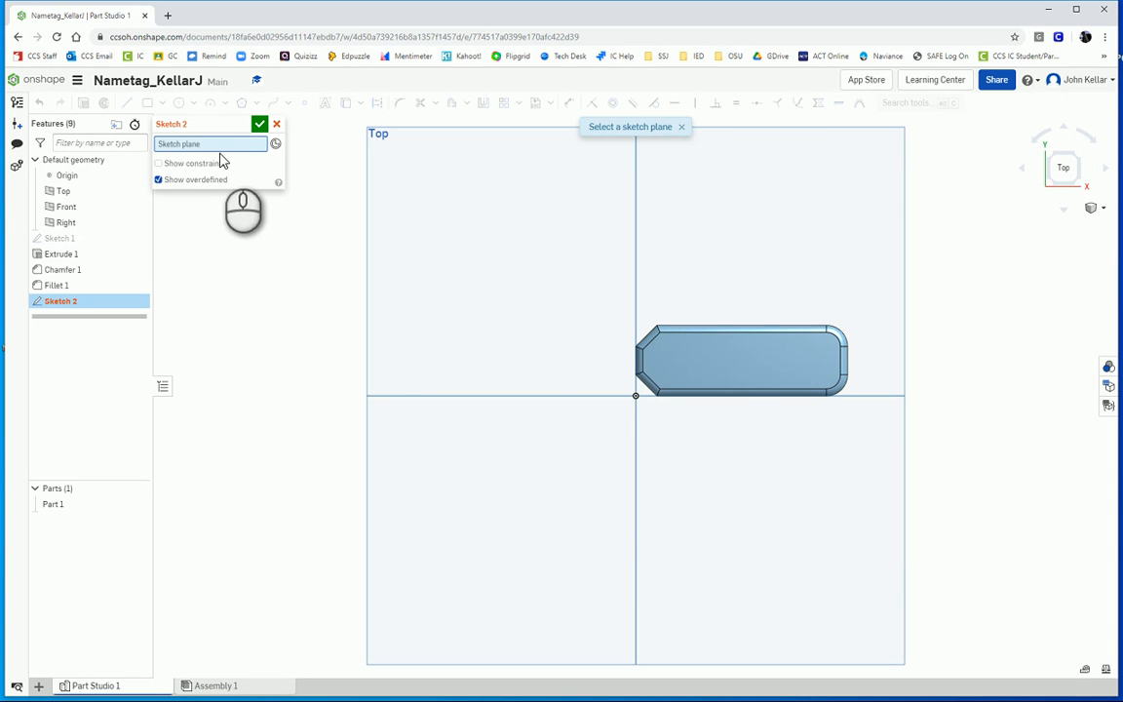
{"action": "left_click", "coordinate": [698, 358]}
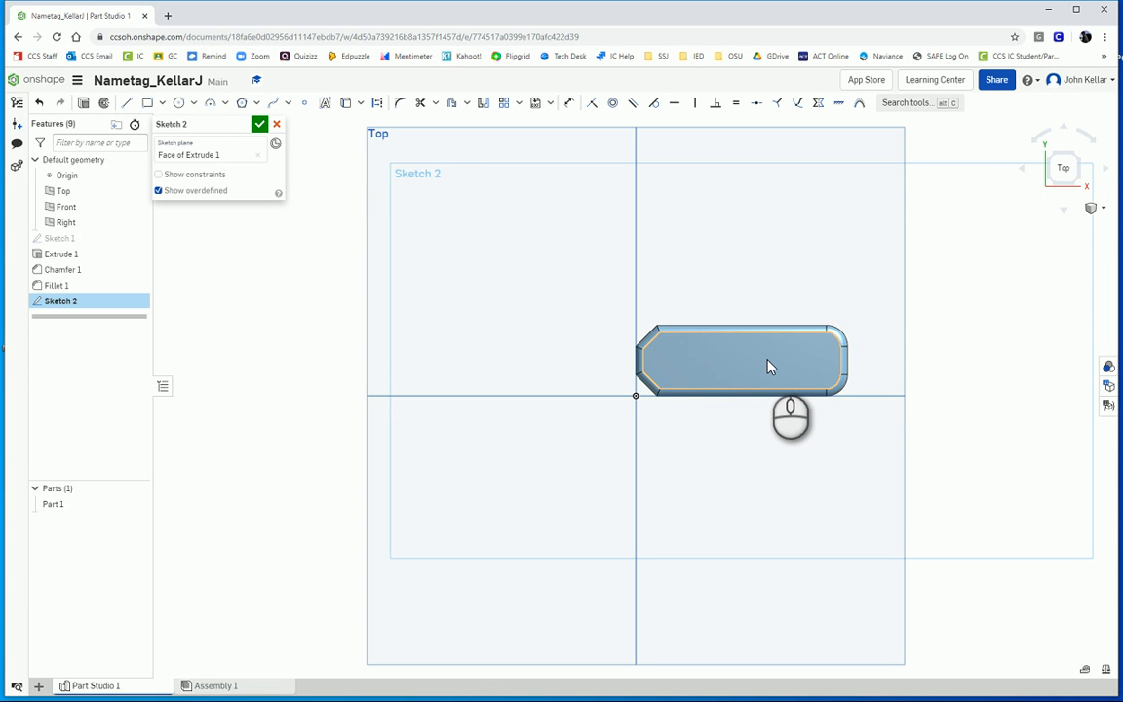
Add a sketch text box across the tag's upper face containing the person's surname in Open Sans.
{"action": "left_click", "coordinate": [327, 104]}
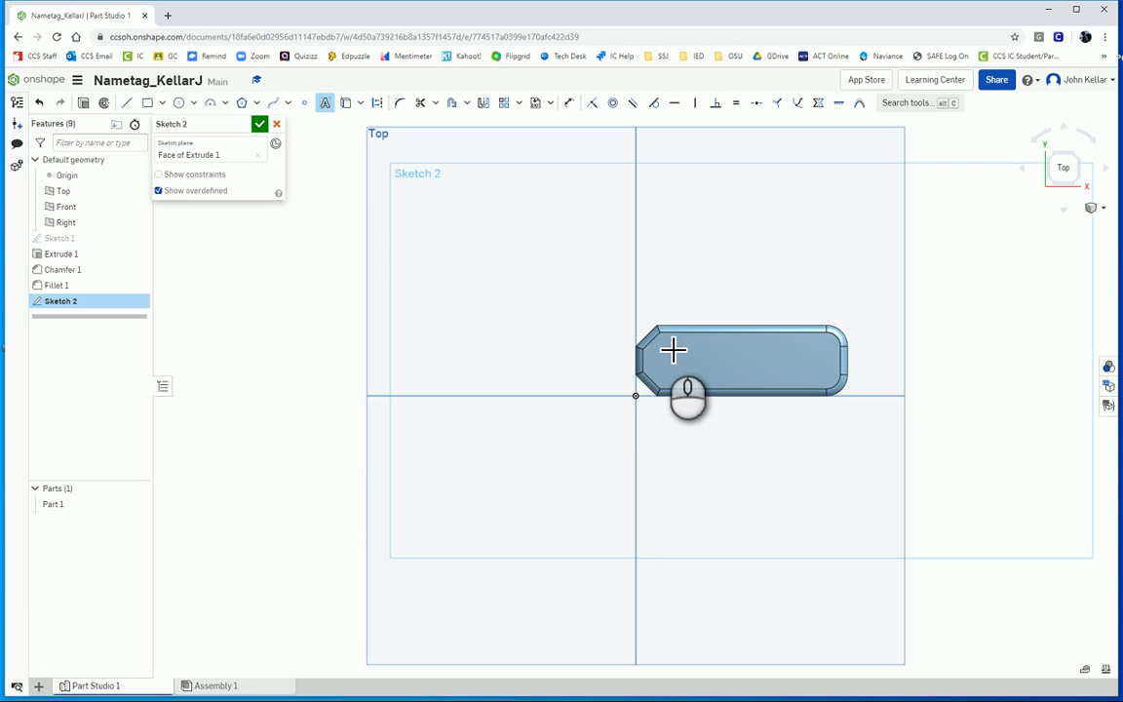
{"action": "left_click_drag", "start_coordinate": [663, 341], "coordinate": [830, 376]}
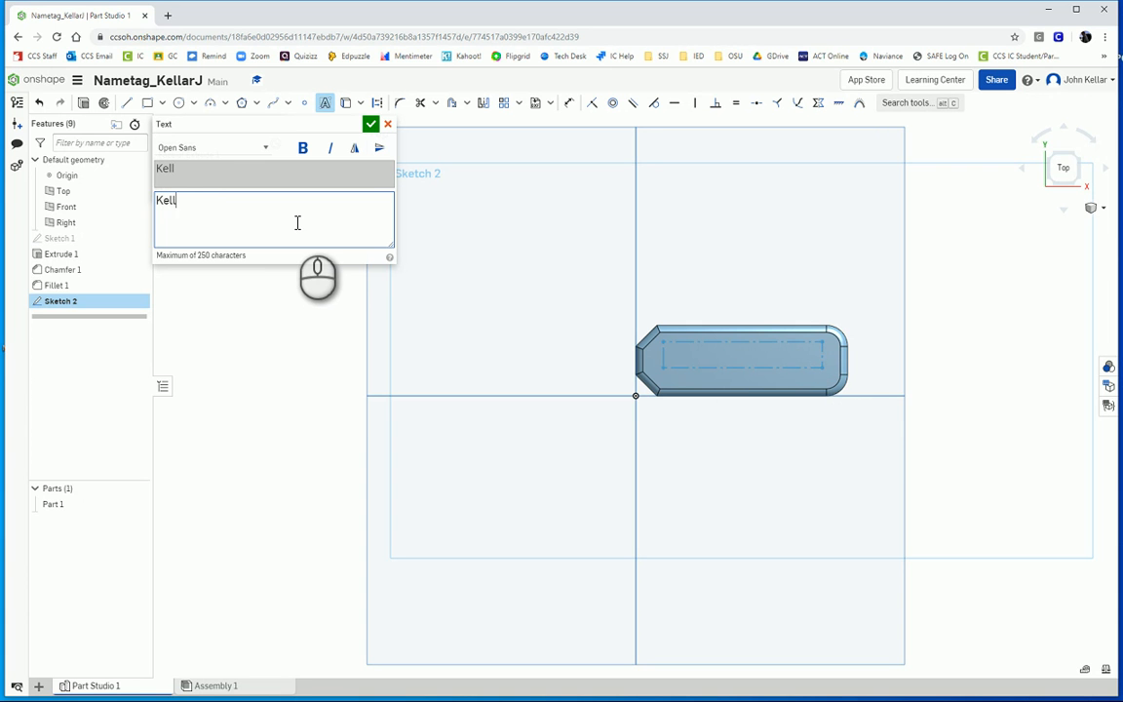
{"action": "left_click", "coordinate": [264, 147]}
{"action": "left_click", "coordinate": [308, 213]}
{"action": "type", "text": "Kellar"}
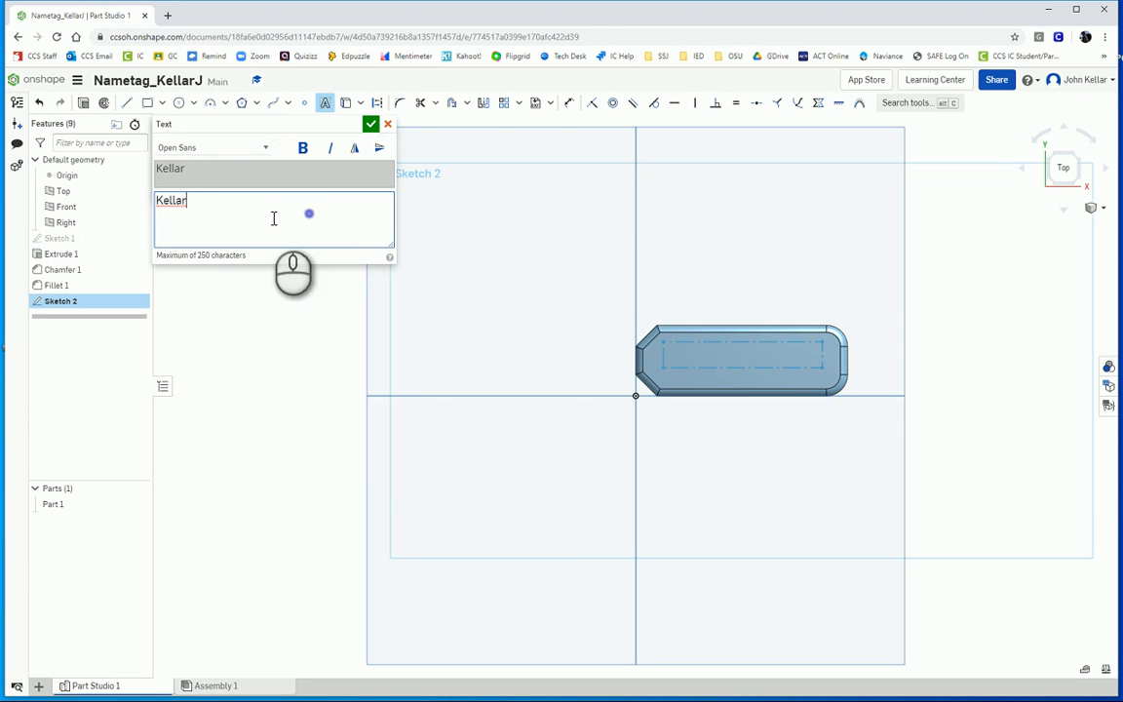
{"action": "left_click", "coordinate": [372, 125]}
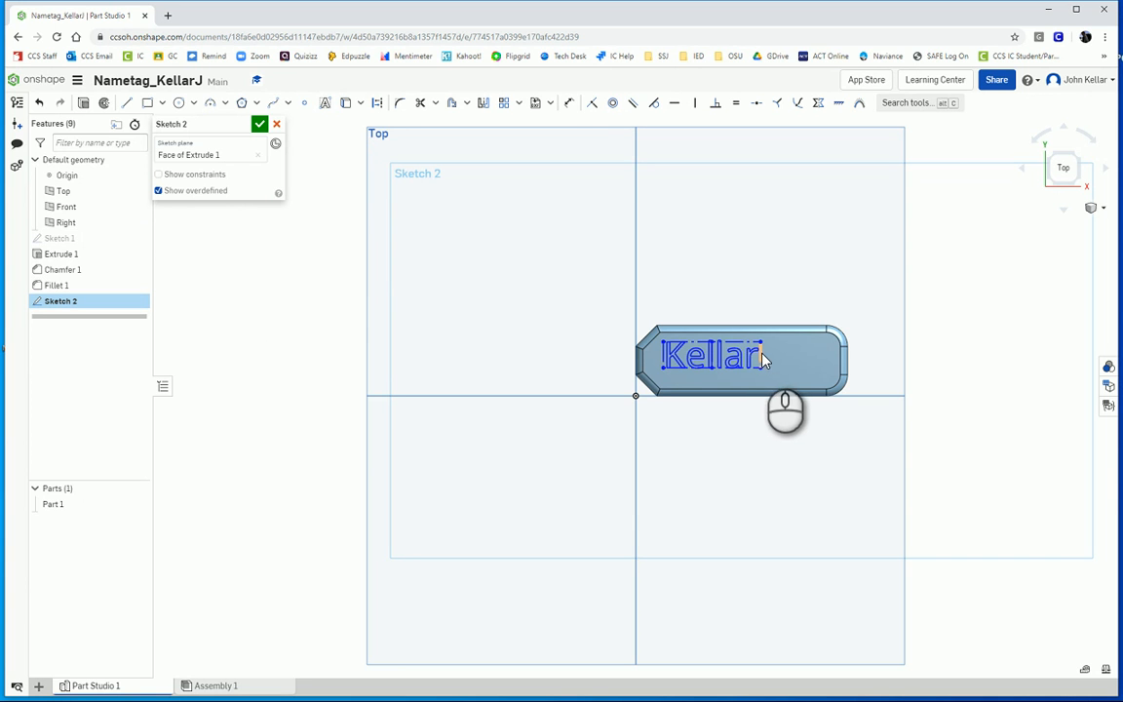
Make the text box's end edge coincident with the straight edge of the flat face at the tag's rounded end.
{"action": "left_click", "coordinate": [592, 104]}
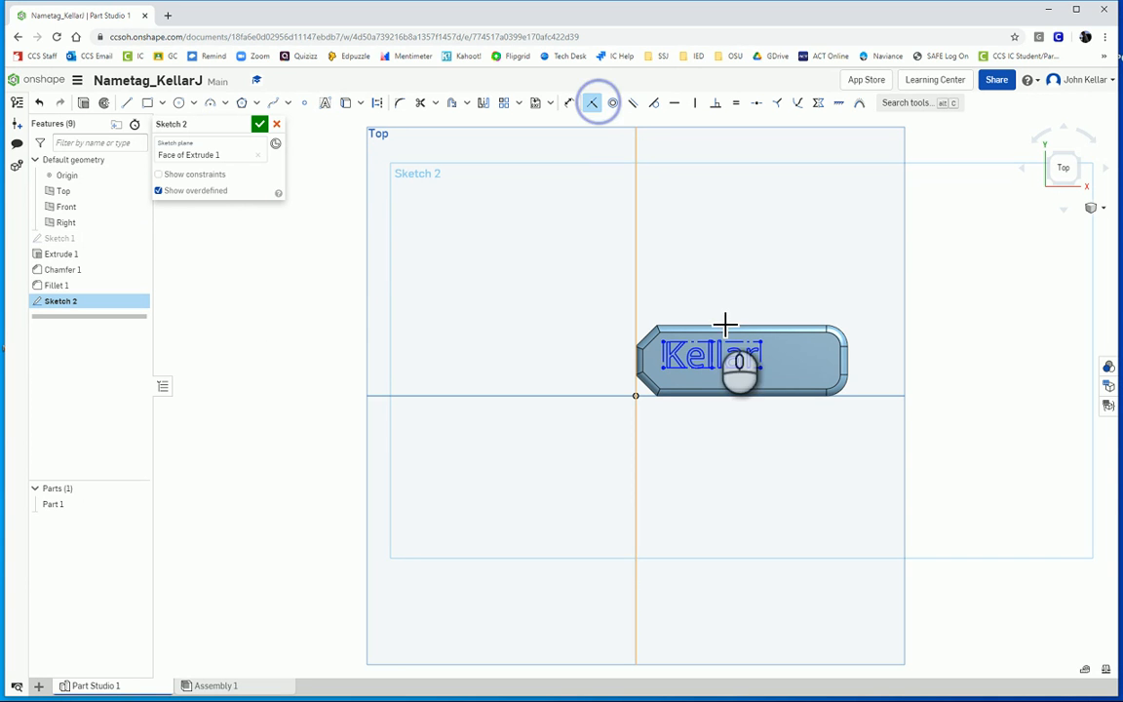
{"action": "left_click", "coordinate": [766, 359]}
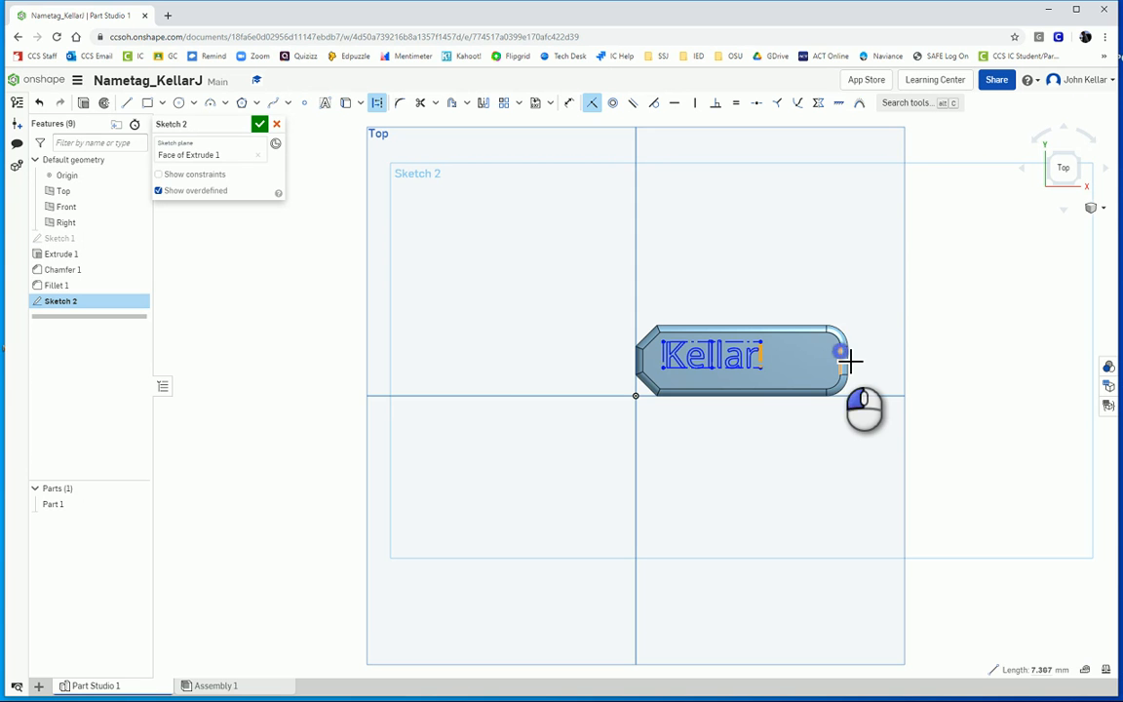
{"action": "left_click", "coordinate": [850, 361]}
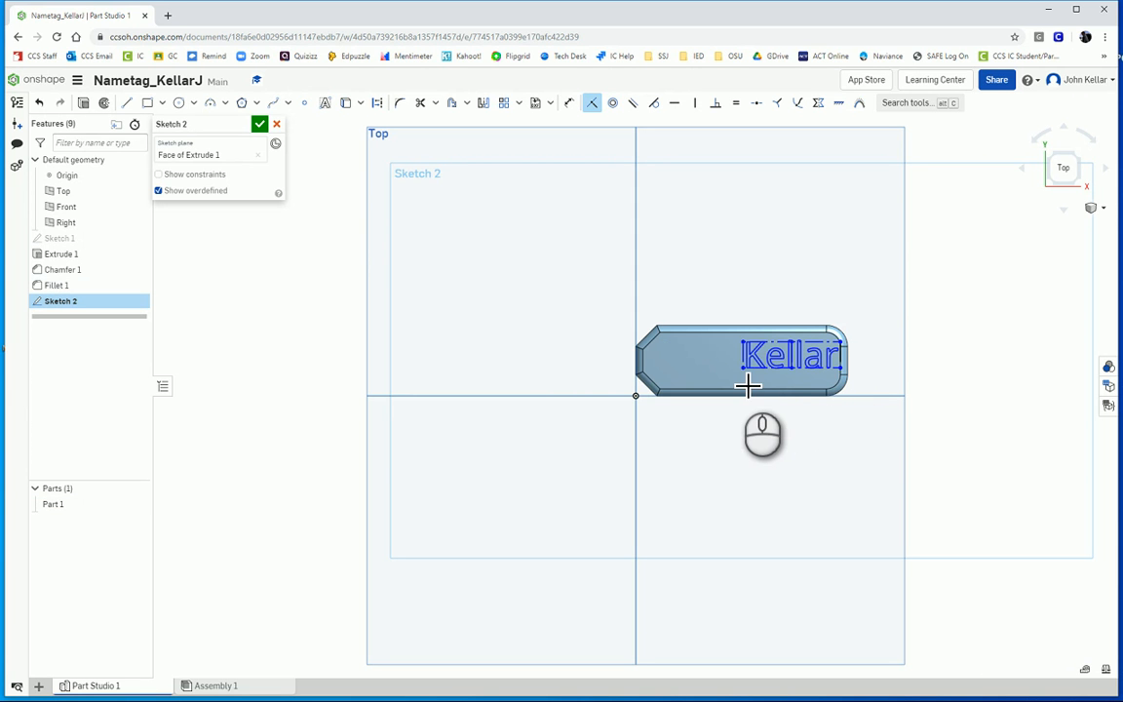
Enlarge the name text to nearly fill the tag's flat face, adjust its vertical position and finish the sketch.
{"action": "left_click", "coordinate": [743, 352]}
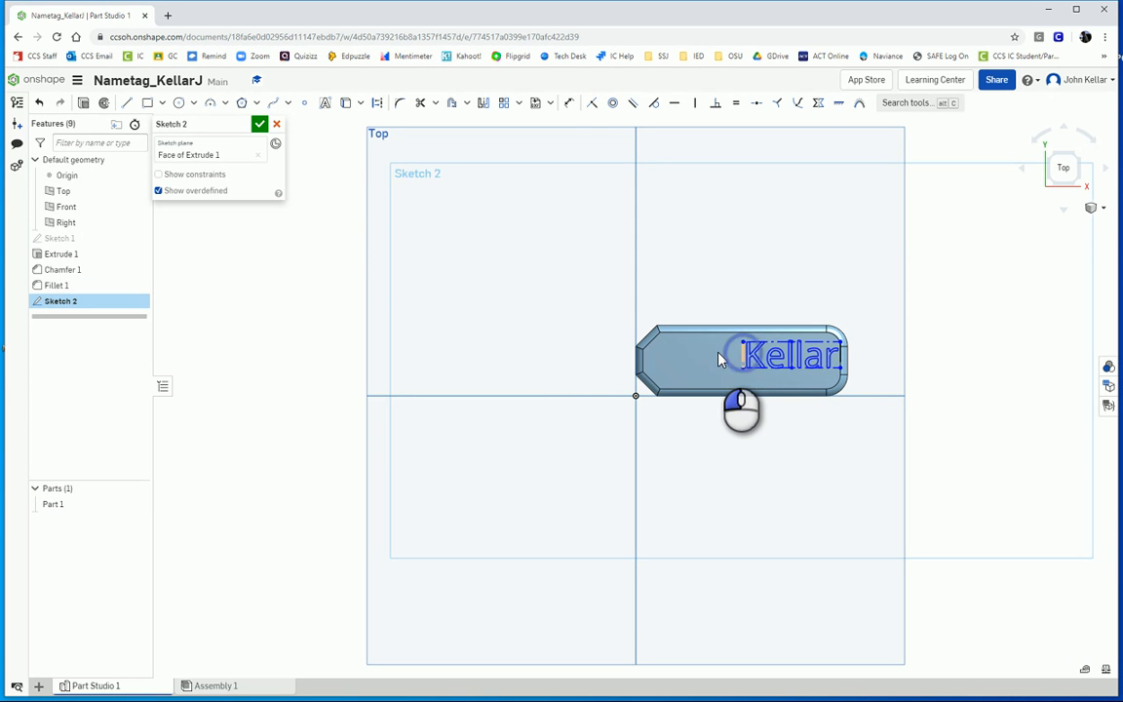
{"action": "left_click_drag", "start_coordinate": [720, 361], "coordinate": [682, 386]}
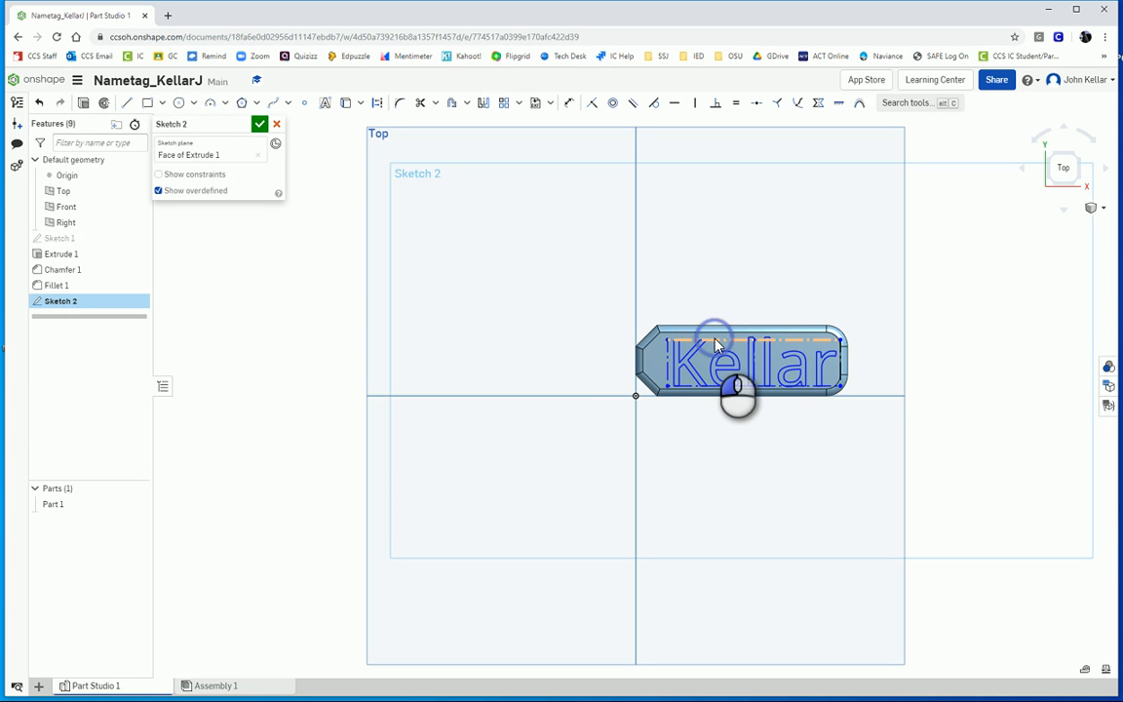
{"action": "left_click_drag", "start_coordinate": [717, 344], "coordinate": [724, 351]}
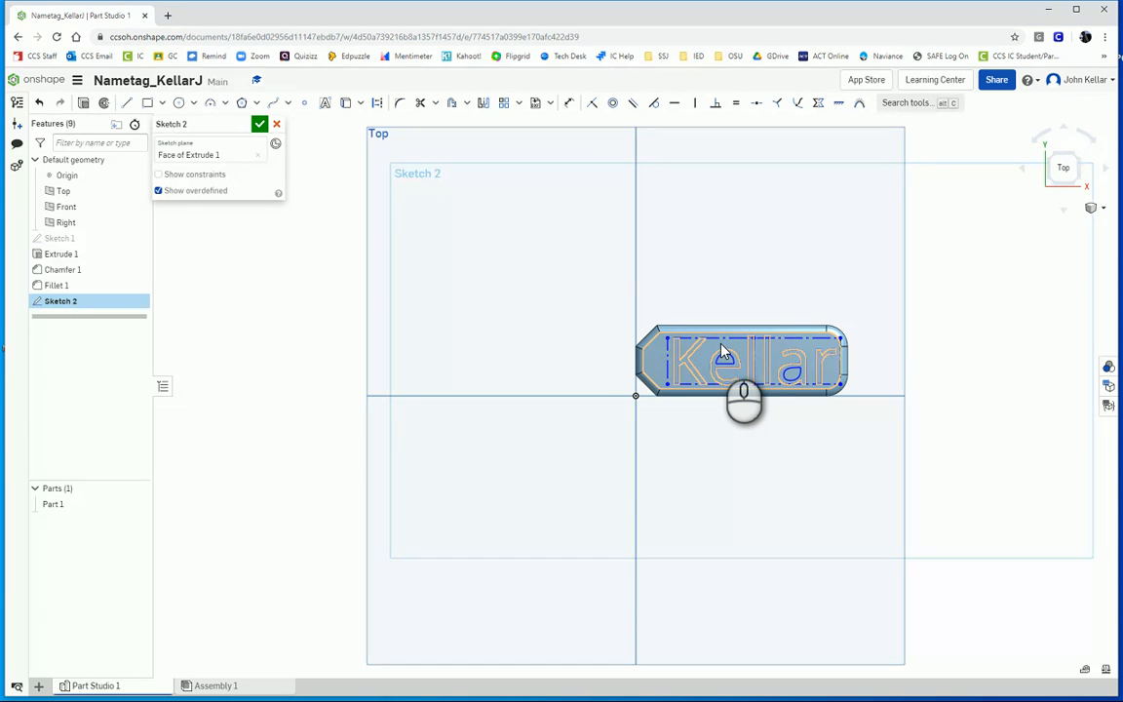
{"action": "left_click", "coordinate": [261, 126]}
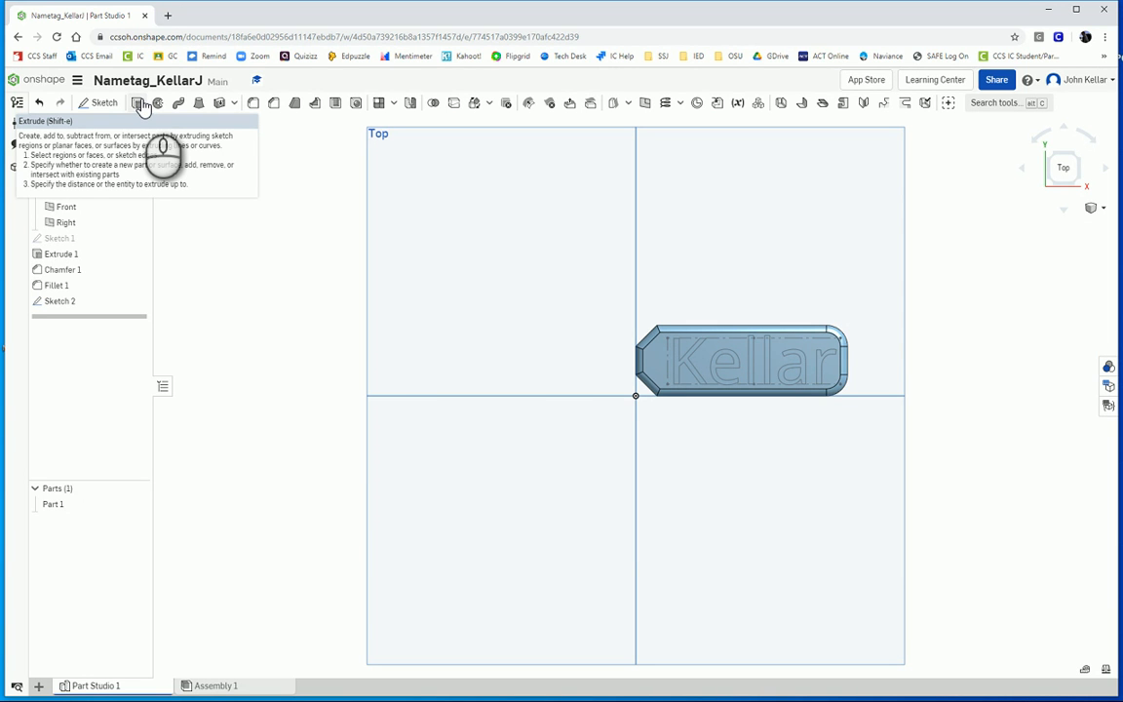
Engrave the surname text into the tag's upper face with a 0.8 mm deep removing extrude.
{"action": "left_click", "coordinate": [141, 104]}
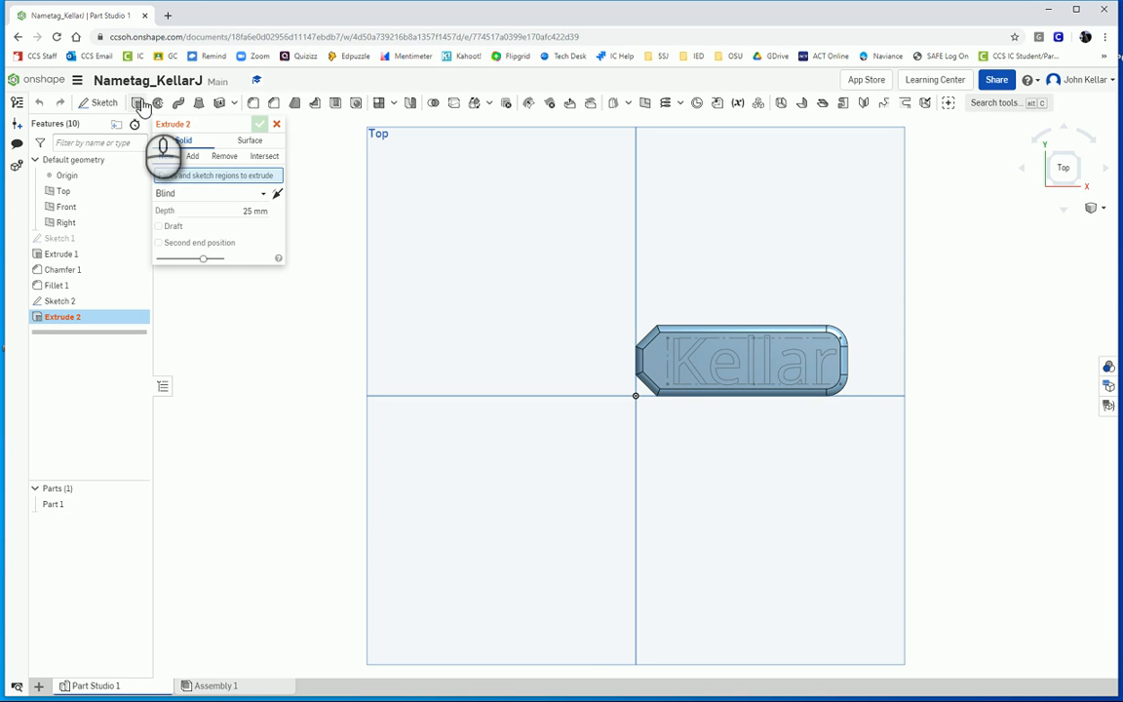
{"action": "left_click", "coordinate": [238, 211]}
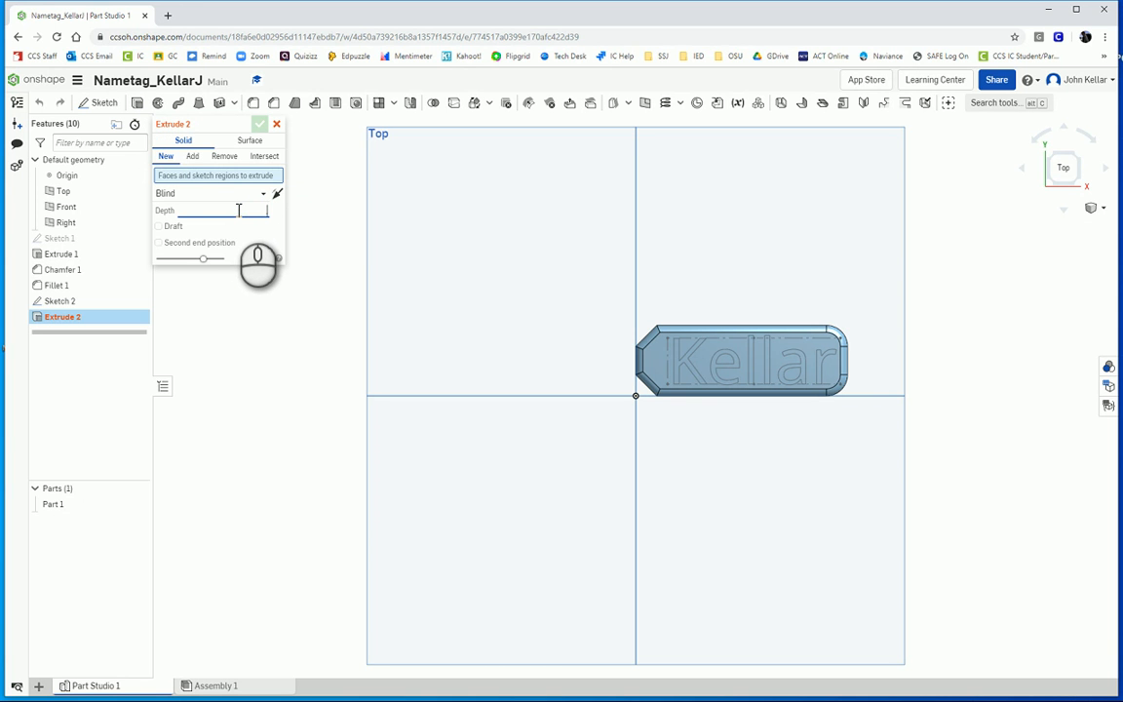
{"action": "left_click", "coordinate": [224, 156]}
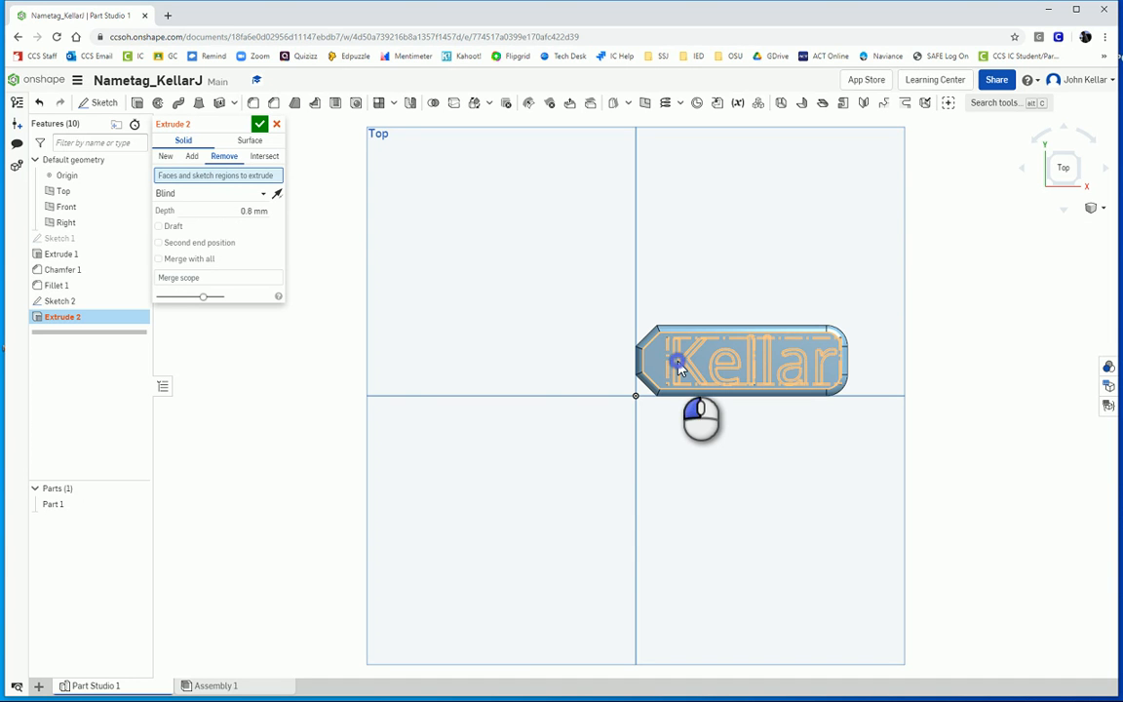
{"action": "left_click", "coordinate": [679, 368]}
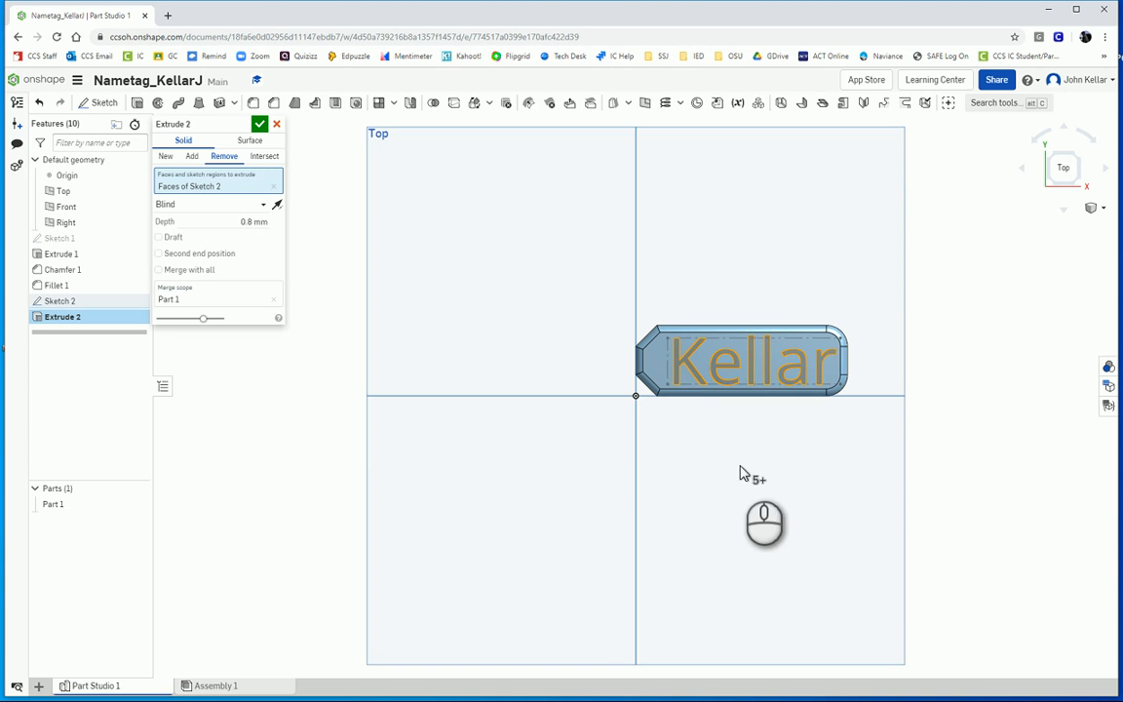
{"action": "right_click_drag", "start_coordinate": [738, 472], "coordinate": [670, 431]}
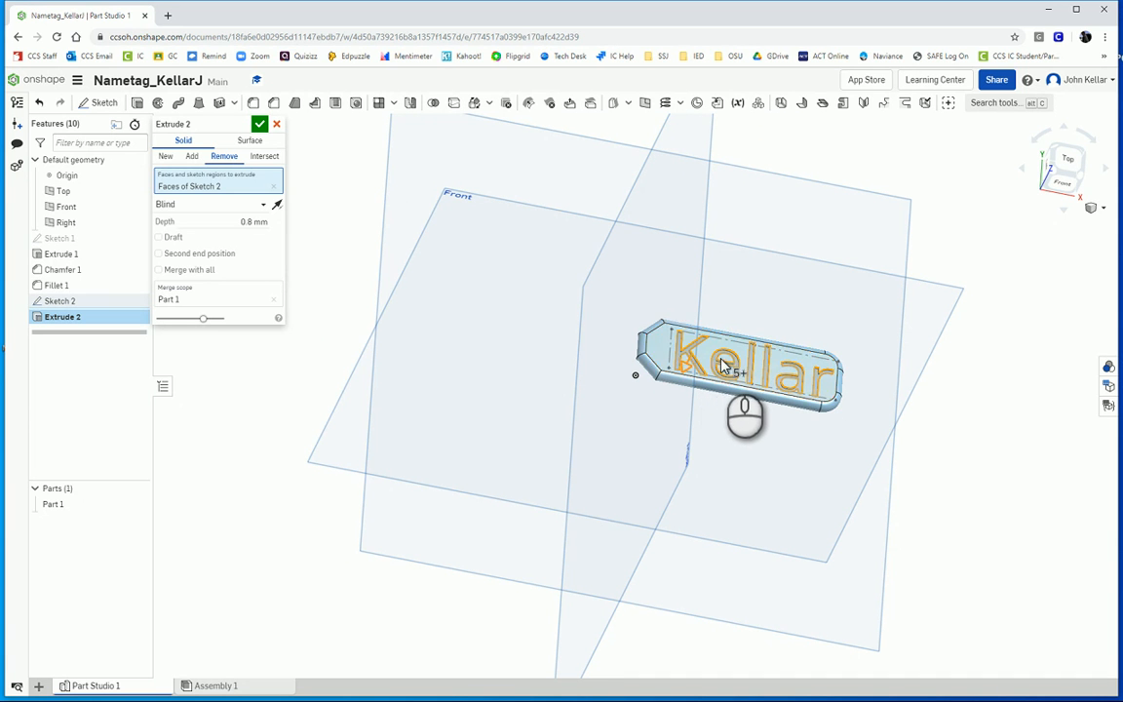
{"action": "left_click", "coordinate": [261, 125]}
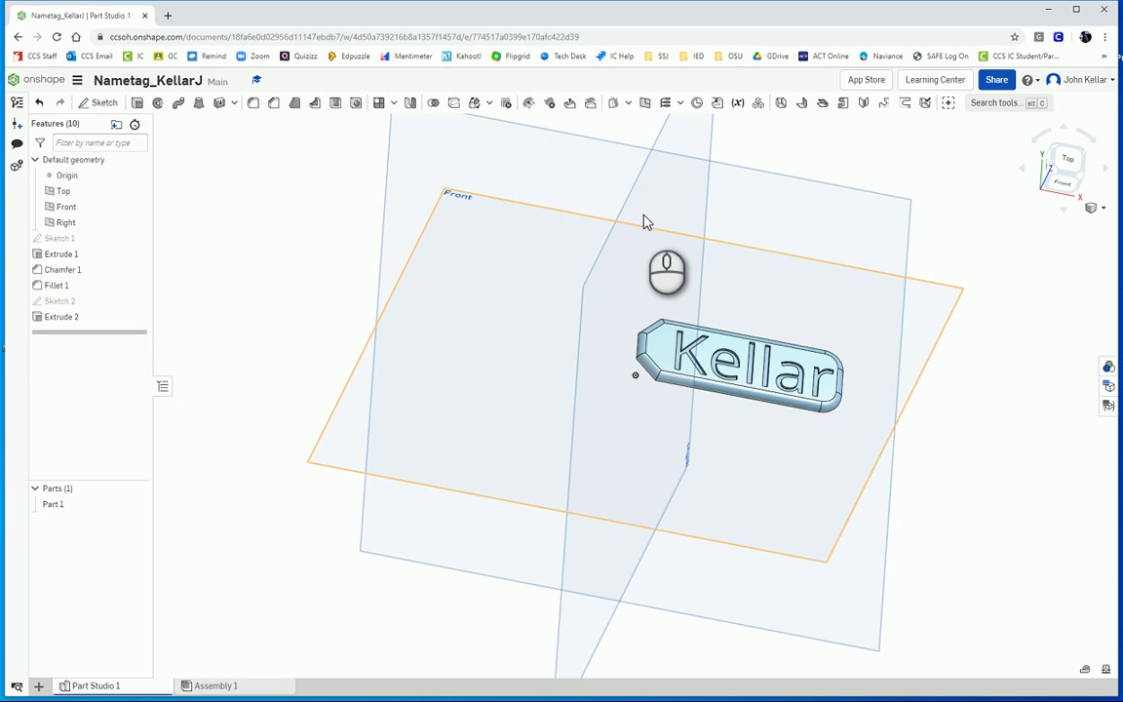
Start a sketch on the Right plane and place a sketch point near the middle of the tag's chamfered end.
{"action": "left_click", "coordinate": [1054, 171]}
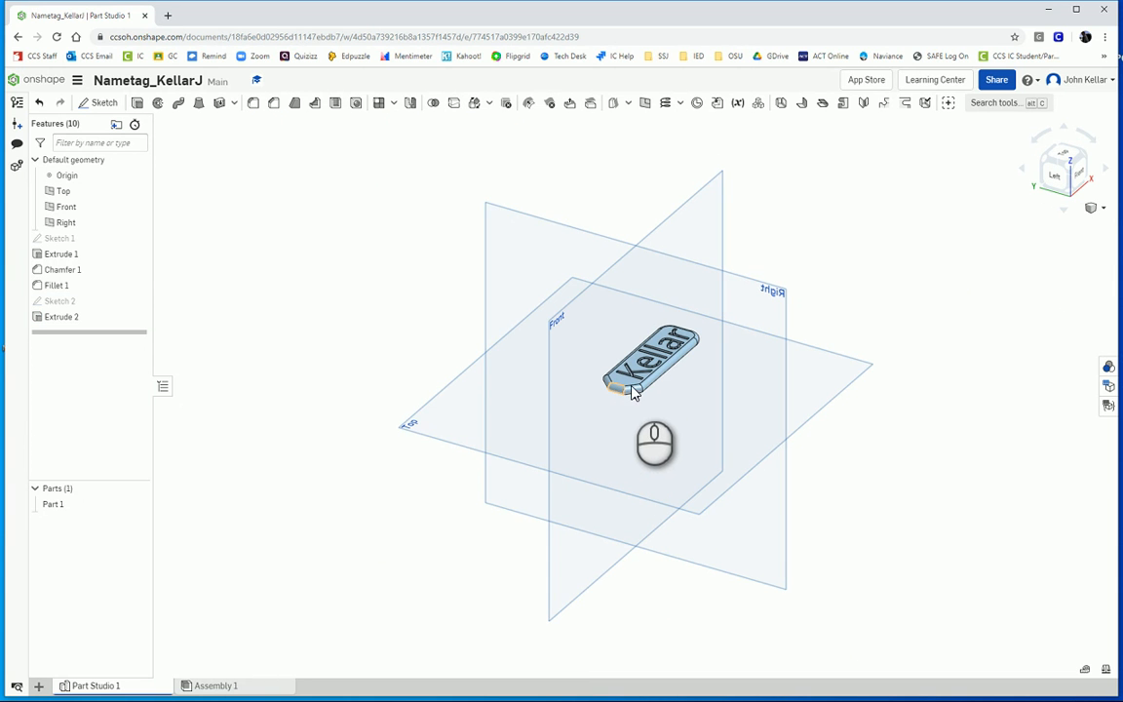
{"action": "left_click", "coordinate": [1057, 181]}
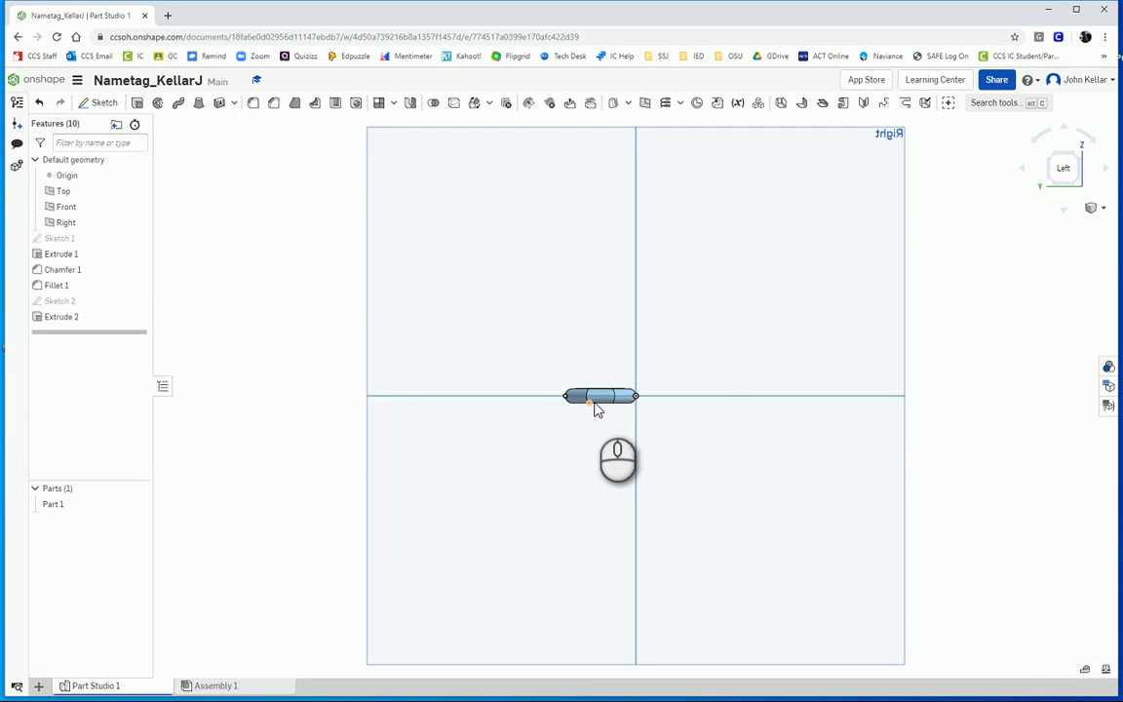
{"action": "scroll", "coordinate": [598, 401], "scroll_direction": "up", "scroll_amount": 5}
{"action": "scroll", "coordinate": [596, 402], "scroll_direction": "up", "scroll_amount": 1}
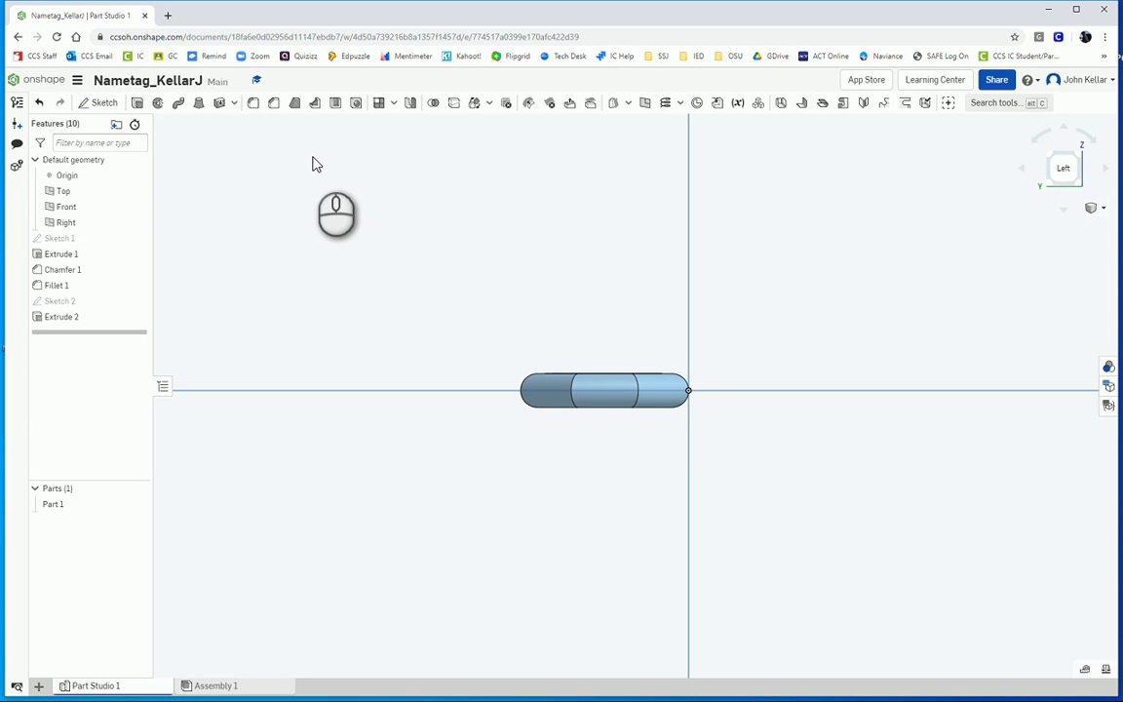
{"action": "left_click", "coordinate": [100, 104]}
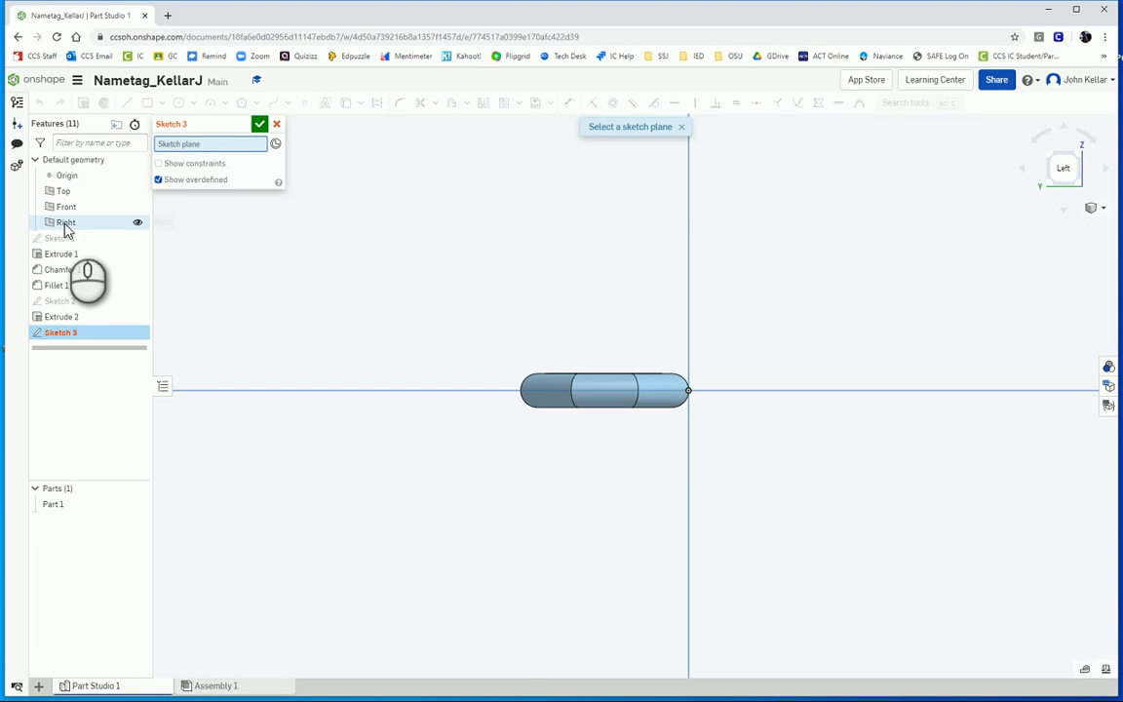
{"action": "left_click", "coordinate": [65, 223]}
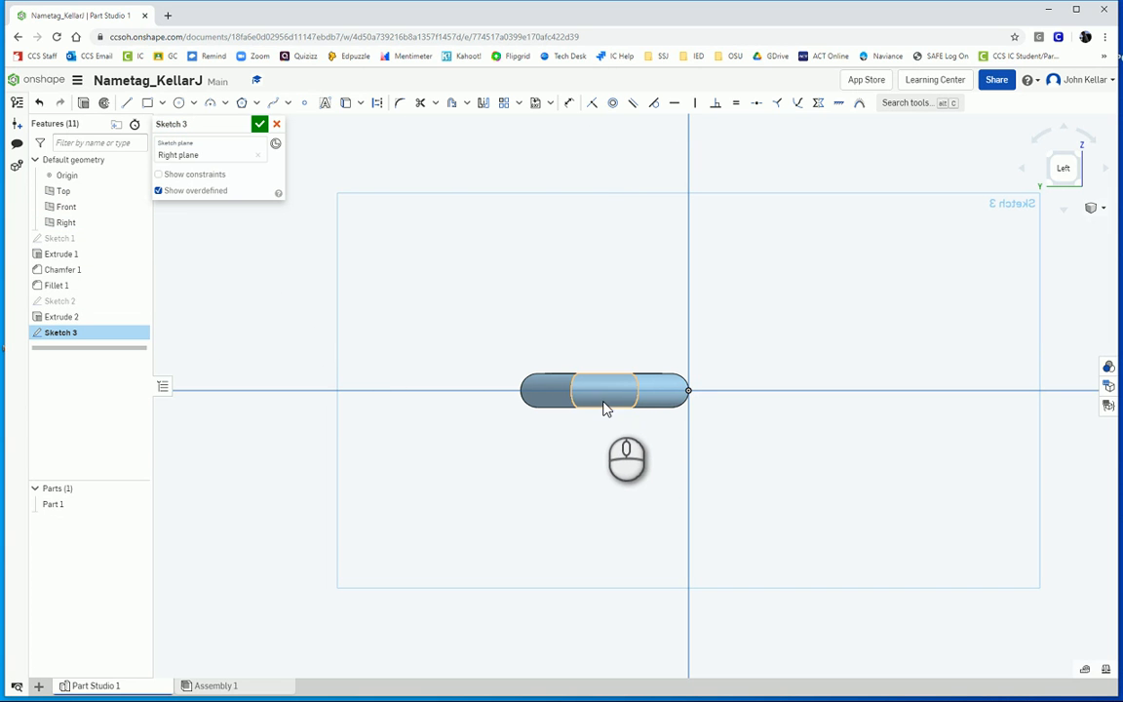
{"action": "left_click", "coordinate": [307, 104]}
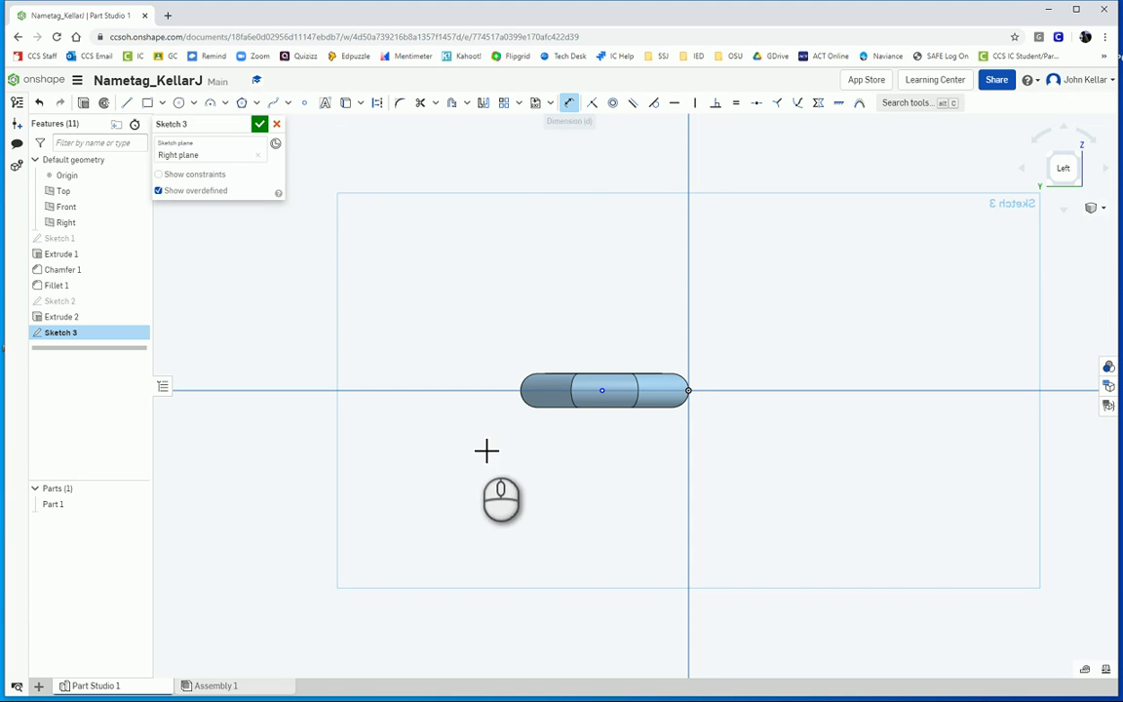
Dimension the point 10 mm from the outer side of the tag's end profile and finish the sketch.
{"action": "left_click", "coordinate": [611, 399]}
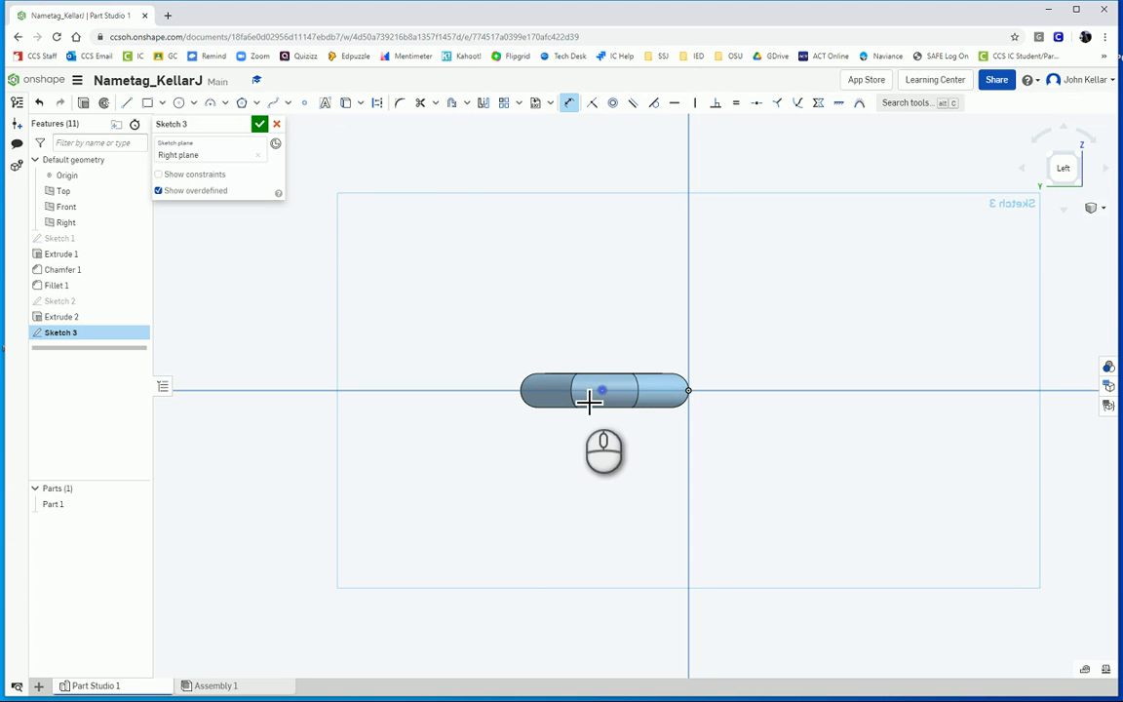
{"action": "left_click", "coordinate": [527, 396]}
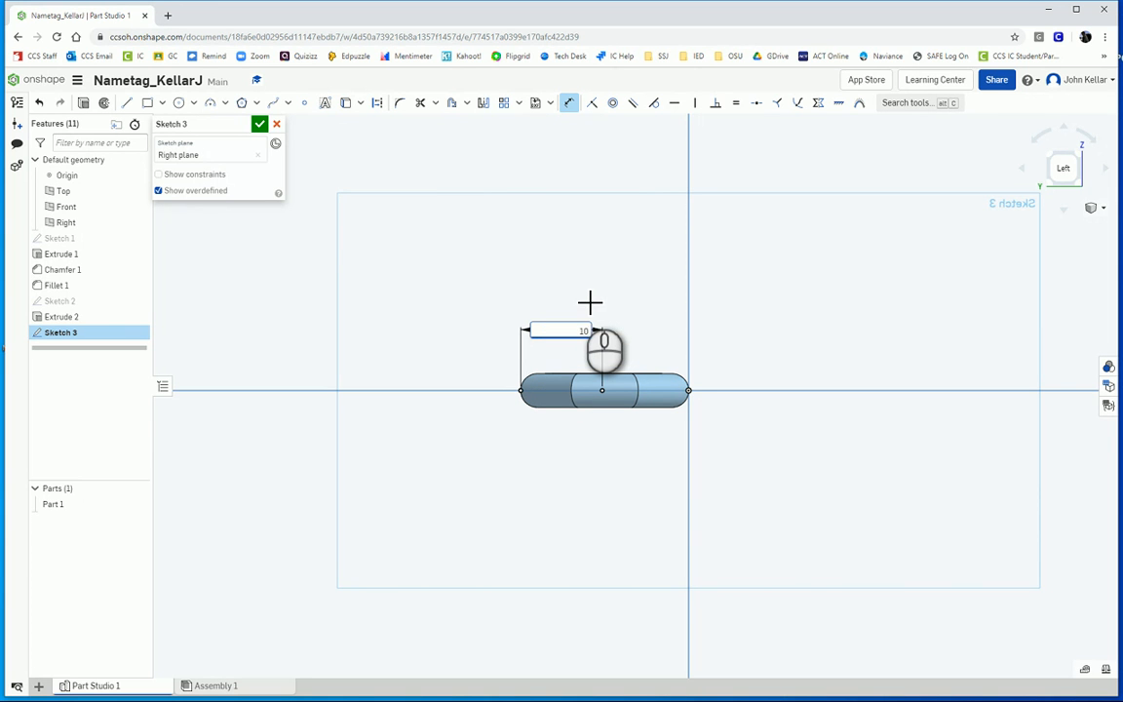
{"action": "left_click", "coordinate": [260, 126]}
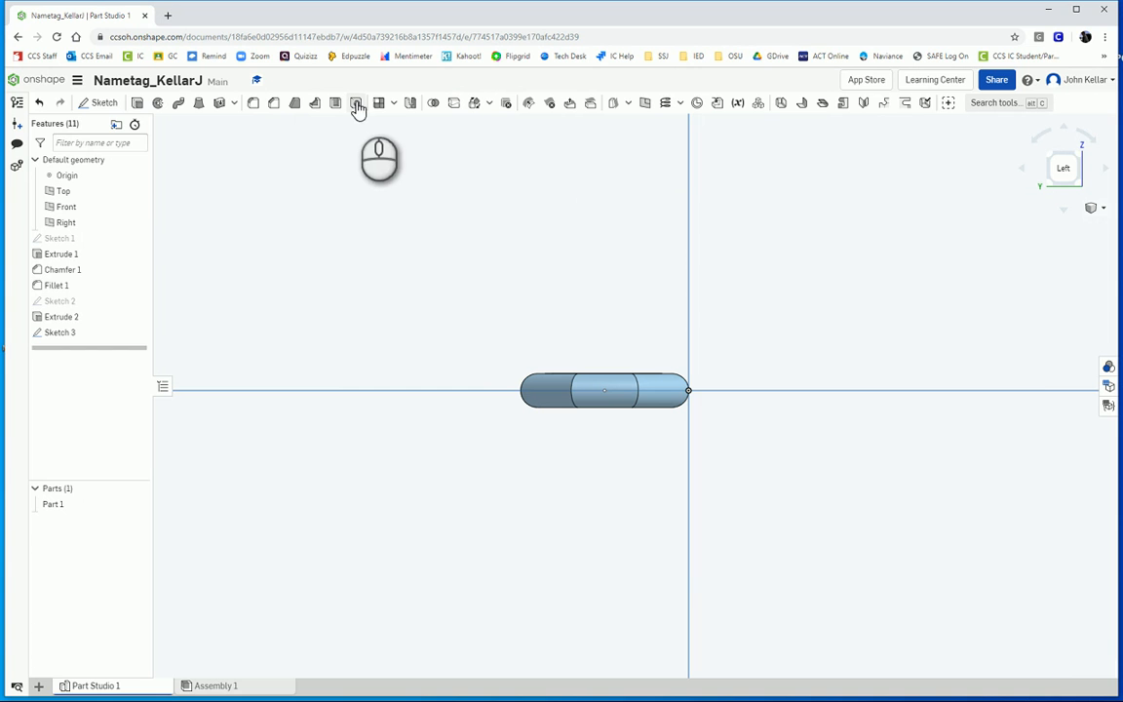
Cut a simple blind hole at the sketch point, 2 mm in diameter and 5 mm deep, into the tag's chamfered end.
{"action": "left_click", "coordinate": [357, 104]}
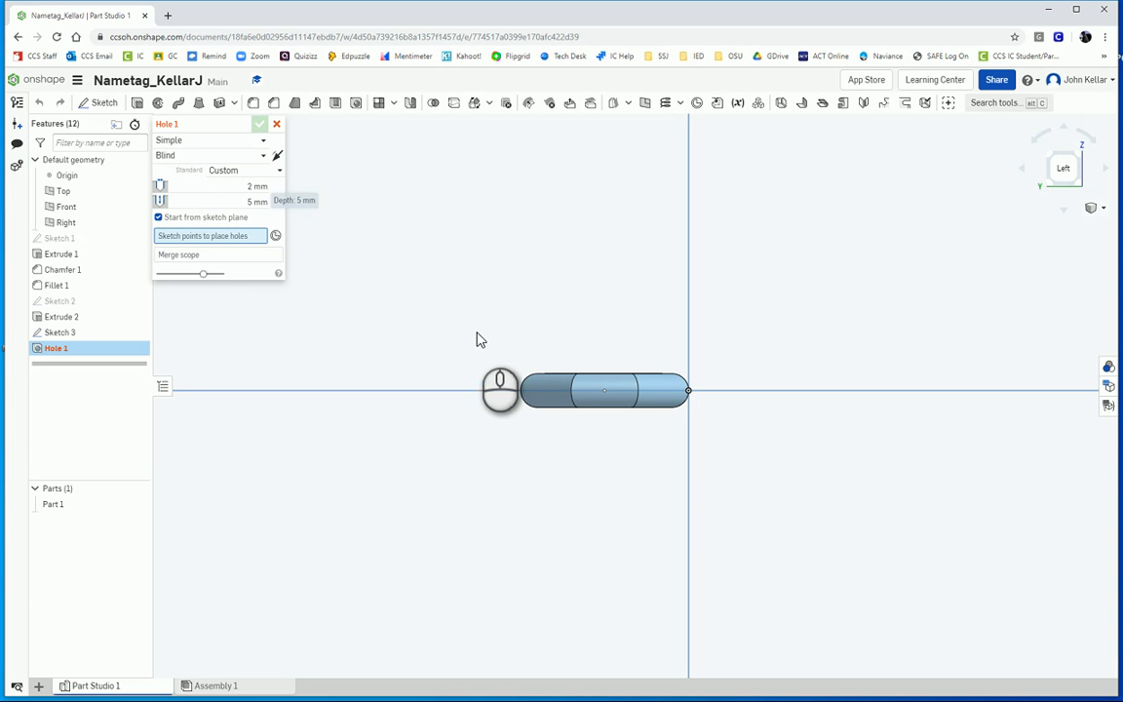
{"action": "left_click", "coordinate": [603, 390]}
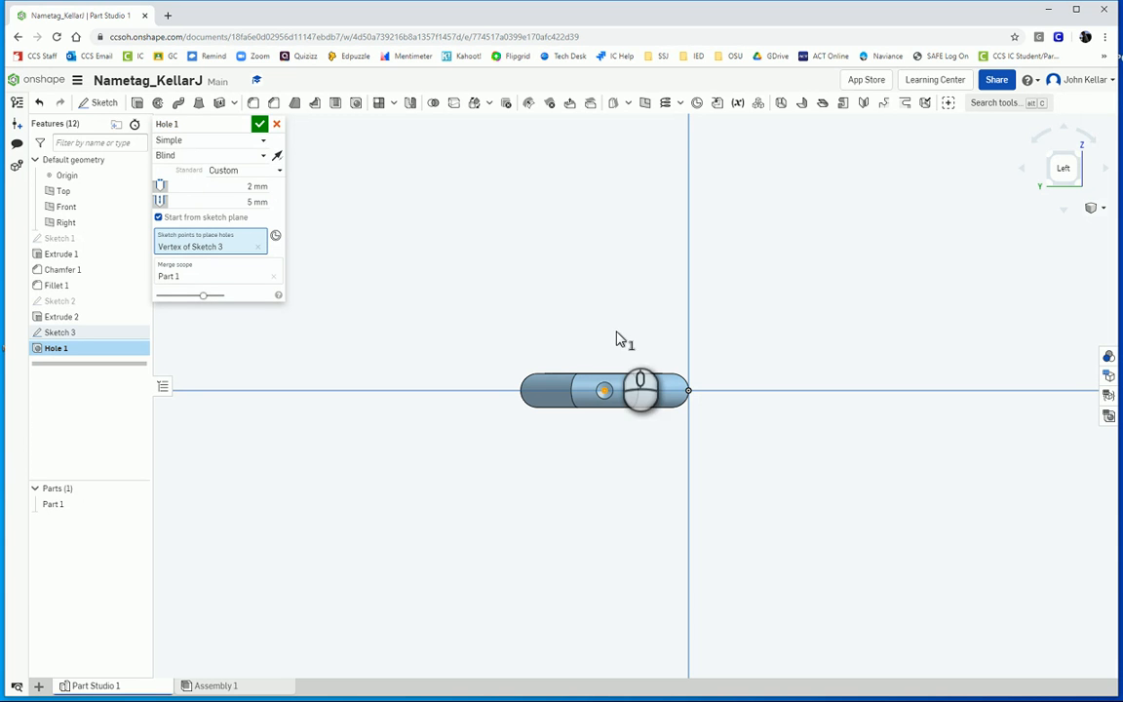
{"action": "scroll", "coordinate": [604, 390], "scroll_direction": "up", "scroll_amount": 3}
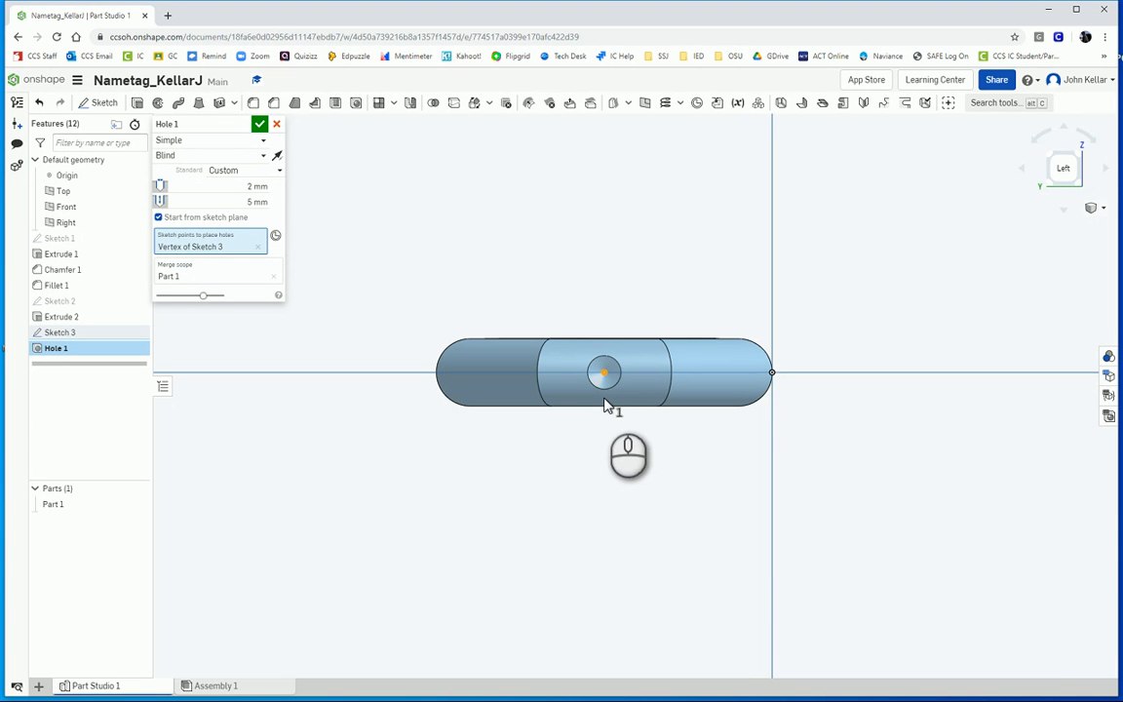
{"action": "right_click_drag", "start_coordinate": [780, 336], "coordinate": [574, 254]}
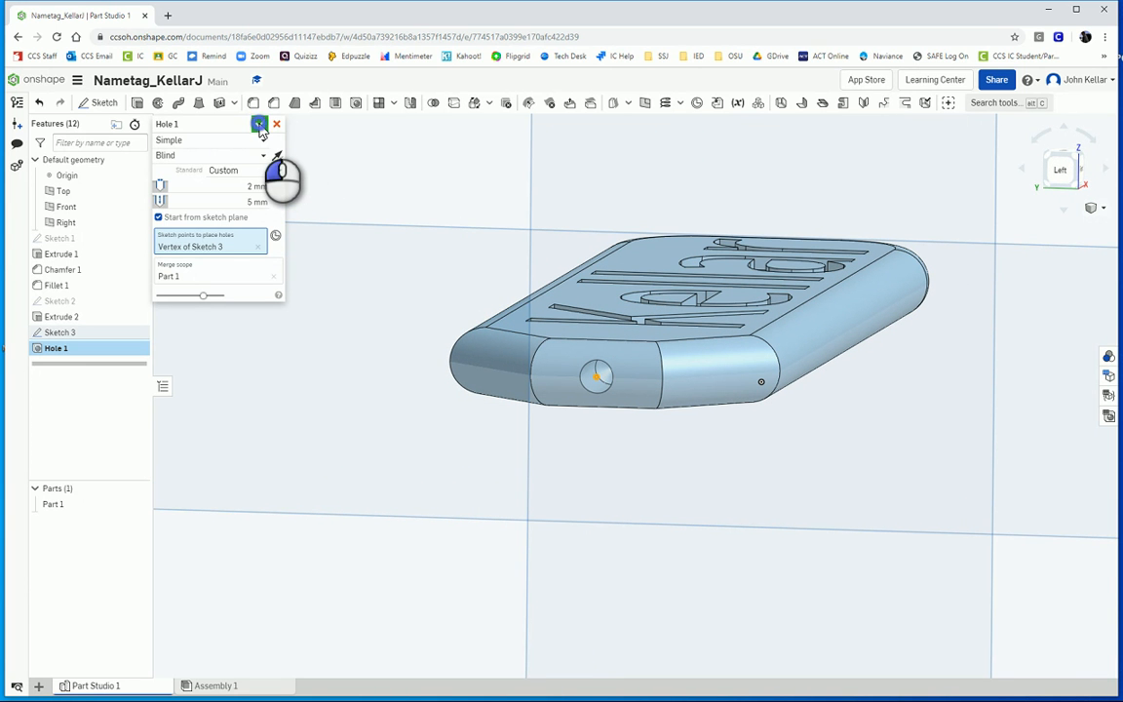
{"action": "left_click", "coordinate": [259, 128]}
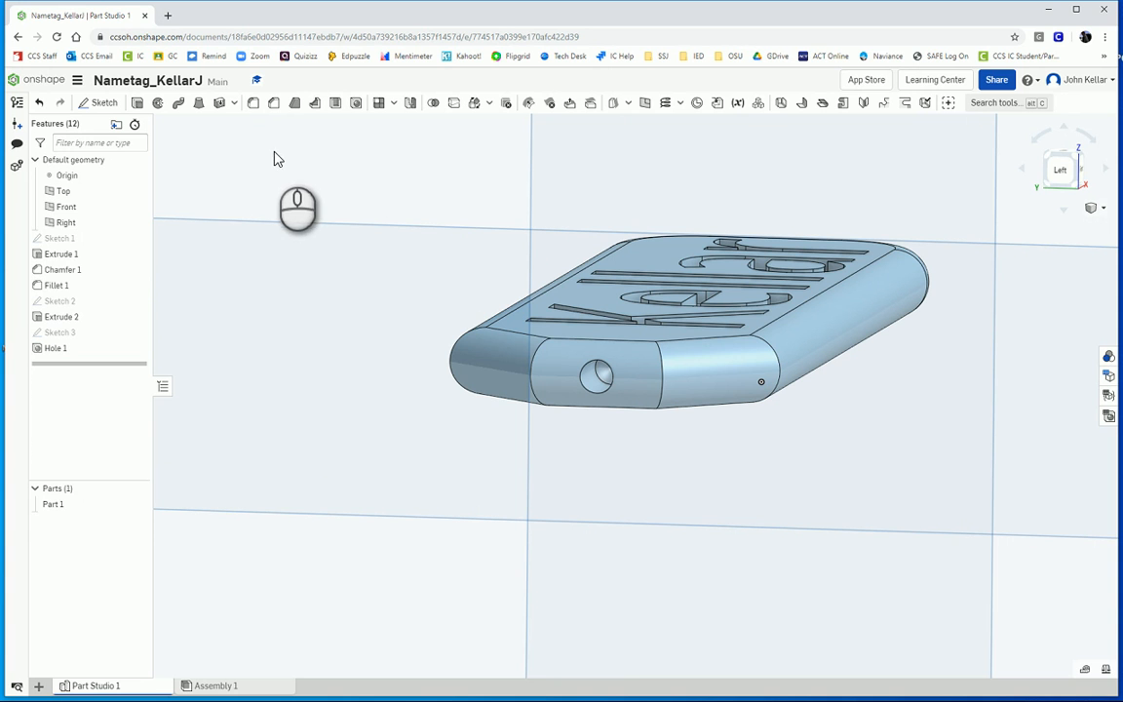
Rename the part as Tag.
{"action": "right_click", "coordinate": [54, 507]}
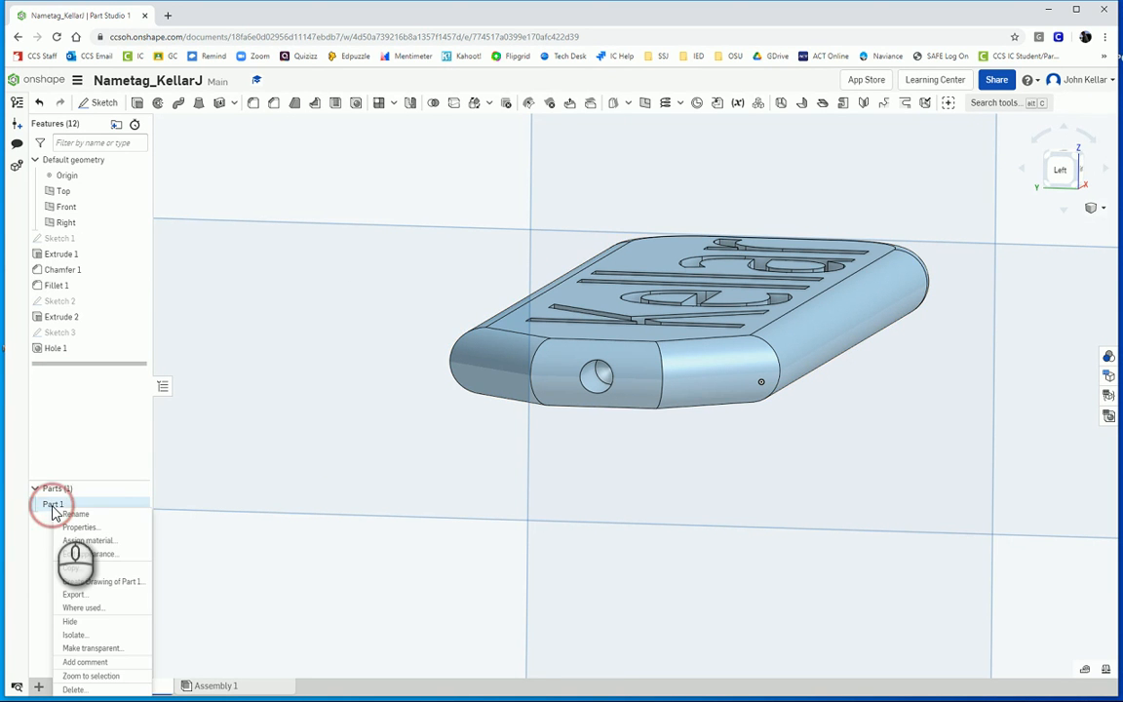
{"action": "left_click", "coordinate": [70, 515]}
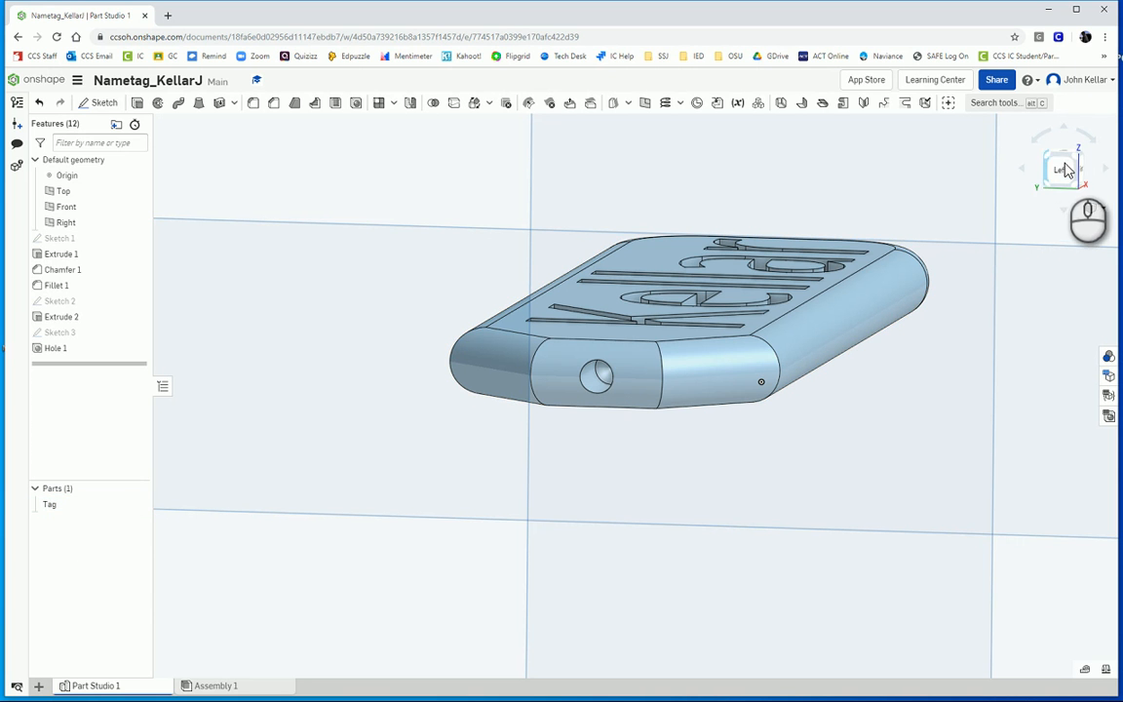
Sketch on the Right plane, projecting the hole's circular edge into the sketch, and finish it.
{"action": "left_click", "coordinate": [1076, 163]}
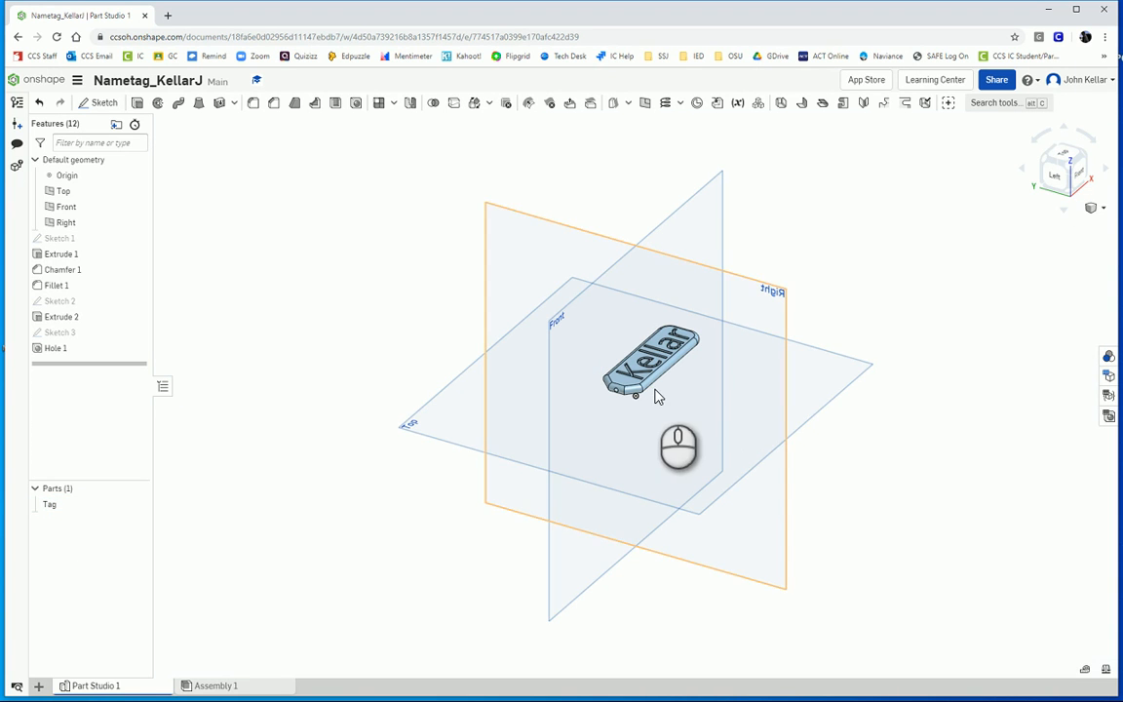
{"action": "scroll", "coordinate": [682, 388], "scroll_direction": "up", "scroll_amount": 2}
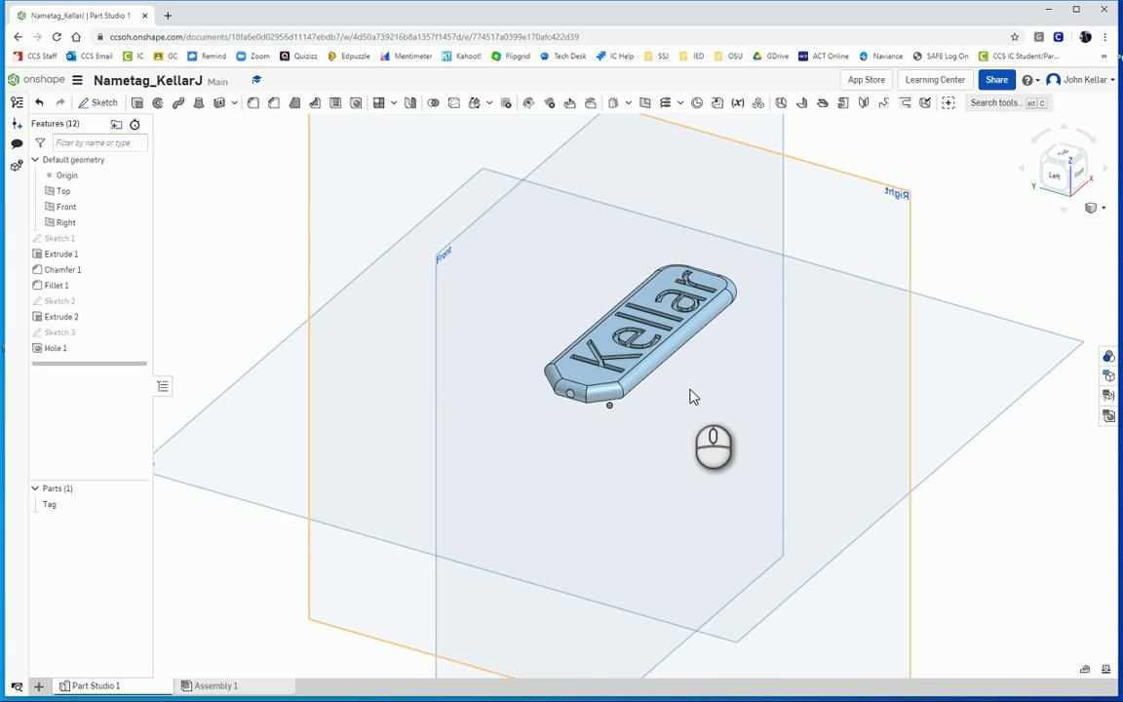
{"action": "right_click_drag", "start_coordinate": [690, 397], "coordinate": [558, 420]}
{"action": "scroll", "coordinate": [557, 418], "scroll_direction": "up", "scroll_amount": 3}
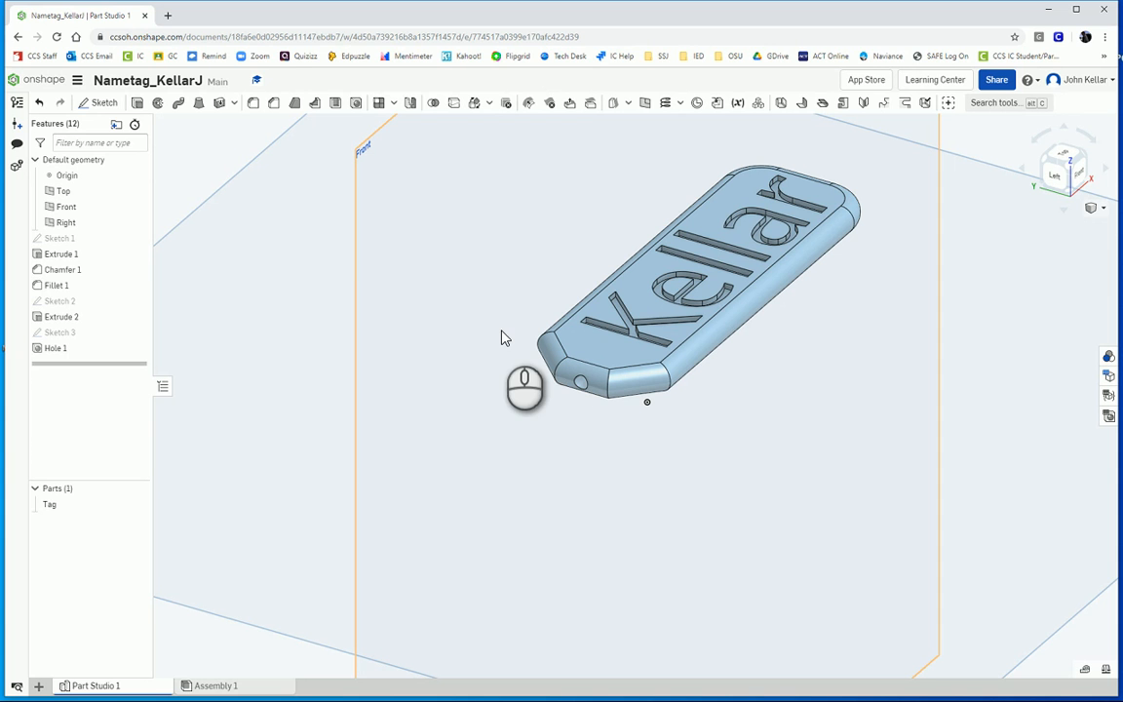
{"action": "left_click", "coordinate": [97, 100]}
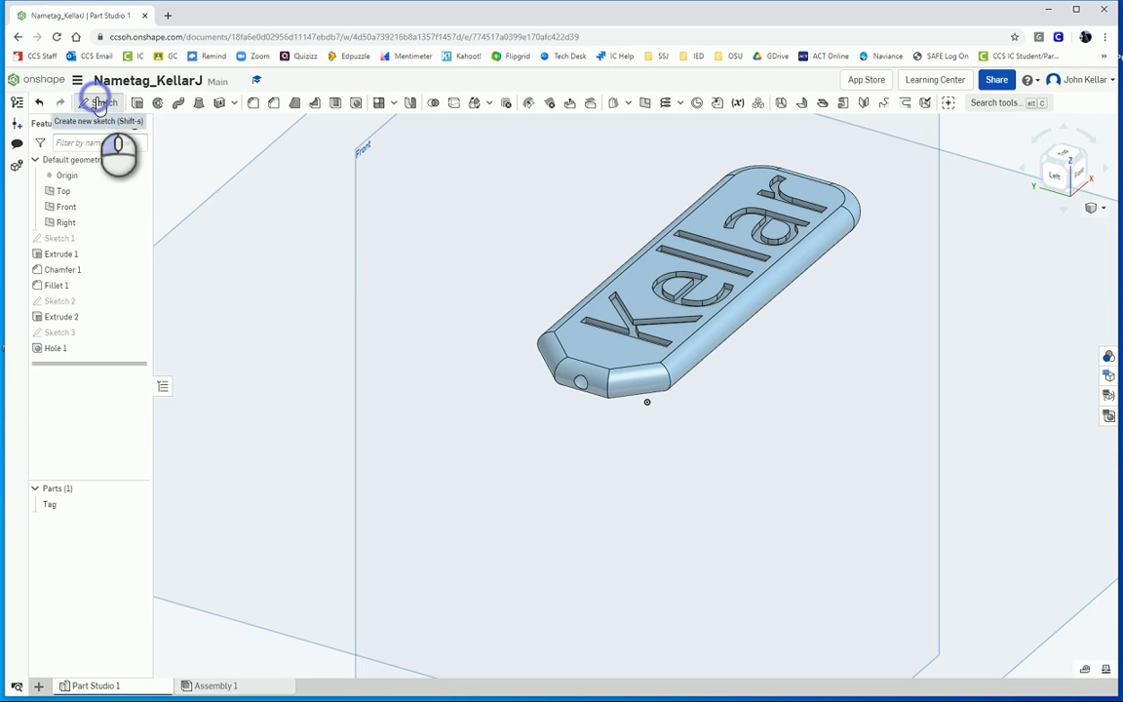
{"action": "left_click", "coordinate": [63, 224]}
{"action": "key", "text": "n"}
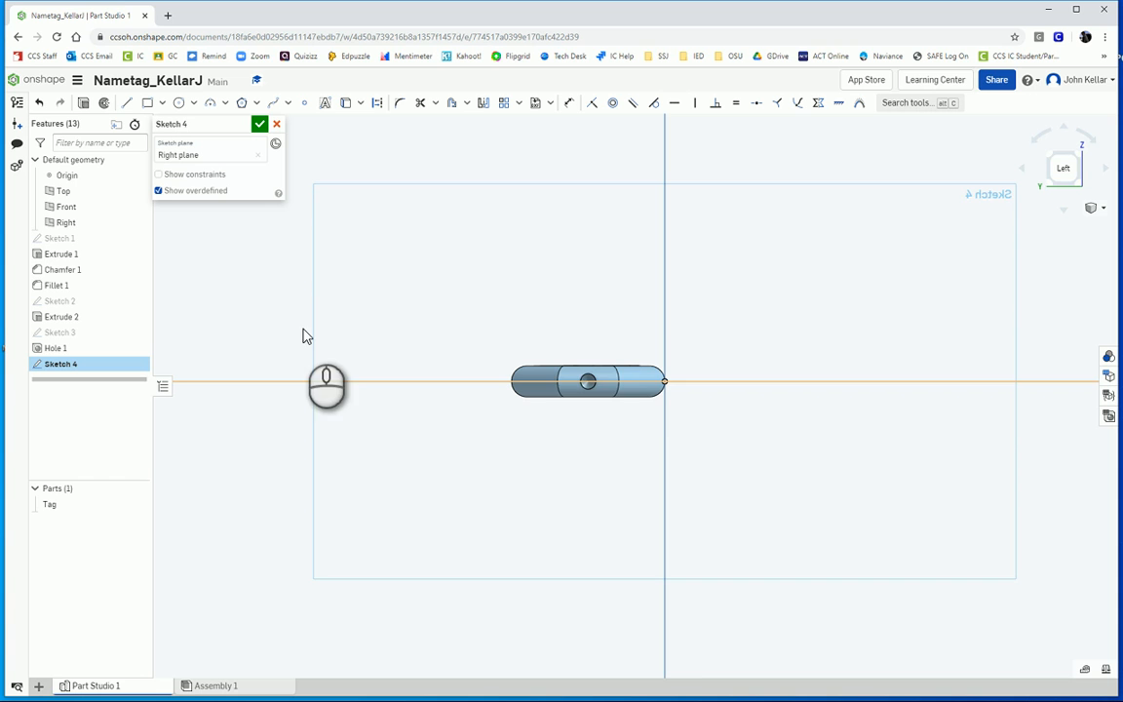
{"action": "scroll", "coordinate": [587, 378], "scroll_direction": "up", "scroll_amount": 3}
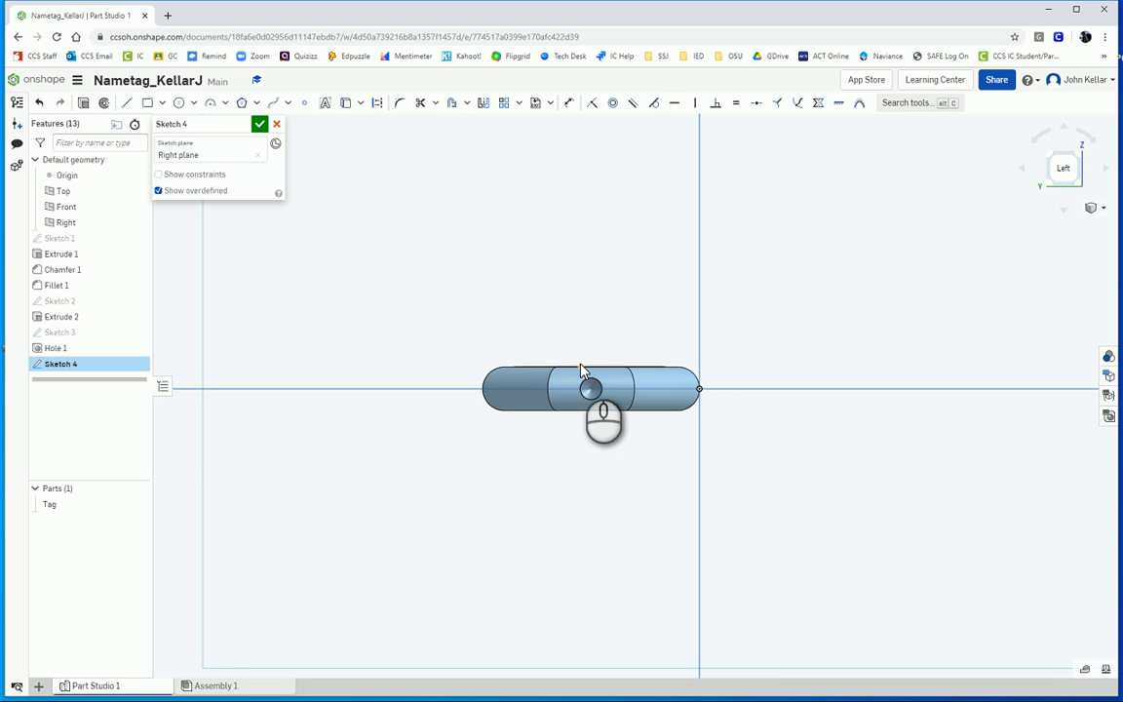
{"action": "left_click", "coordinate": [347, 107]}
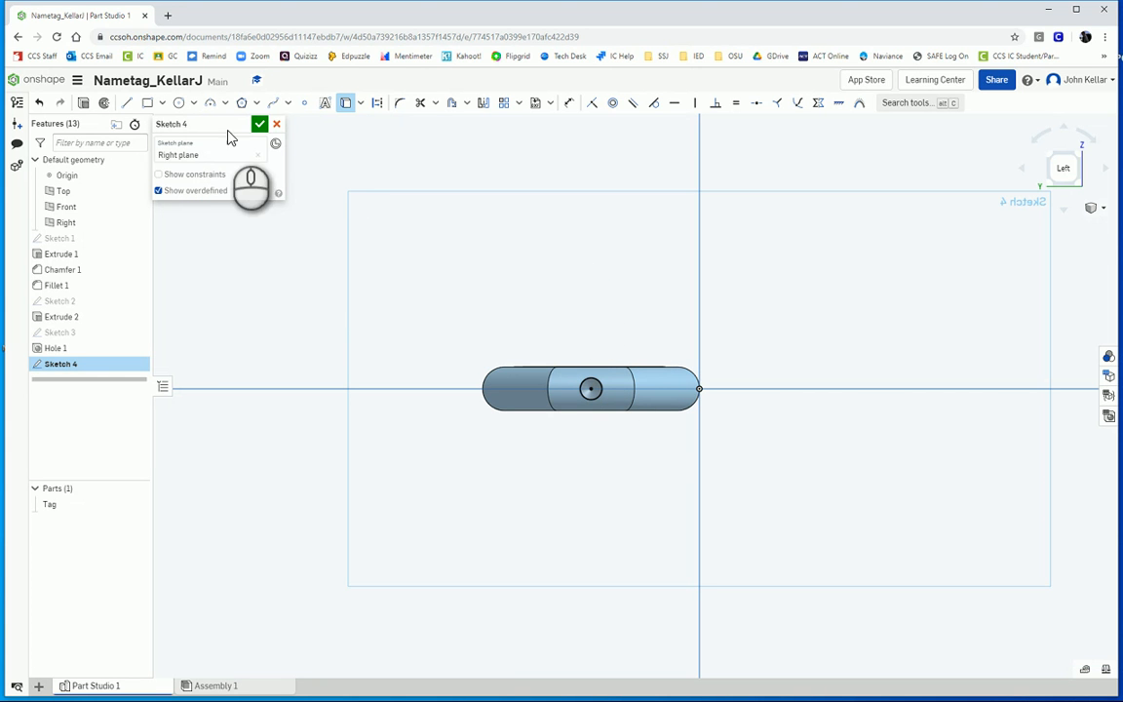
{"action": "left_click", "coordinate": [259, 124]}
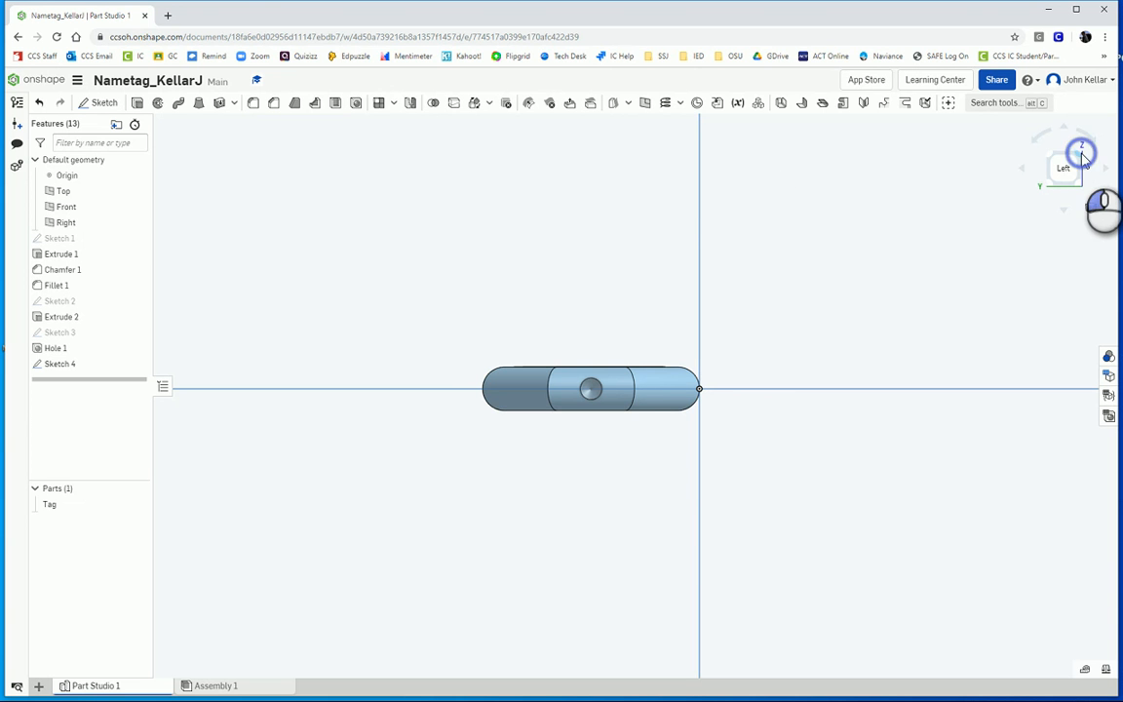
Set up a symmetric extrusion of the projected hole circle with a depth of 10 mm.
{"action": "left_click", "coordinate": [1082, 154]}
{"action": "scroll", "coordinate": [614, 414], "scroll_direction": "up", "scroll_amount": 5}
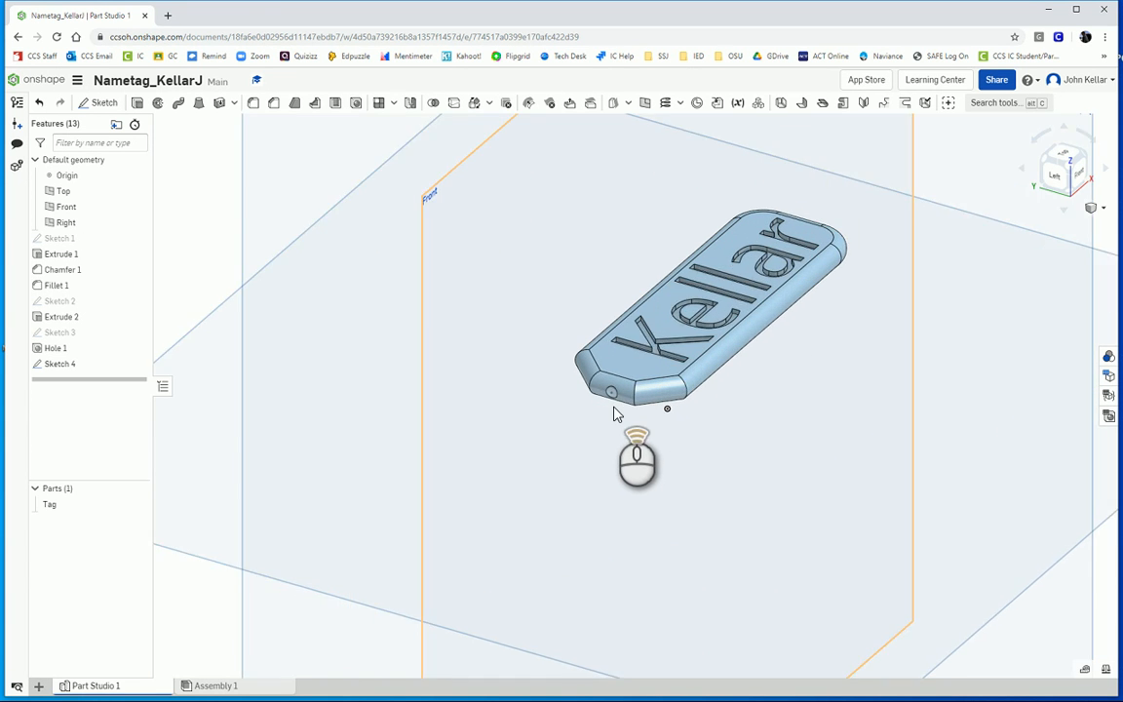
{"action": "scroll", "coordinate": [614, 414], "scroll_direction": "up", "scroll_amount": 3}
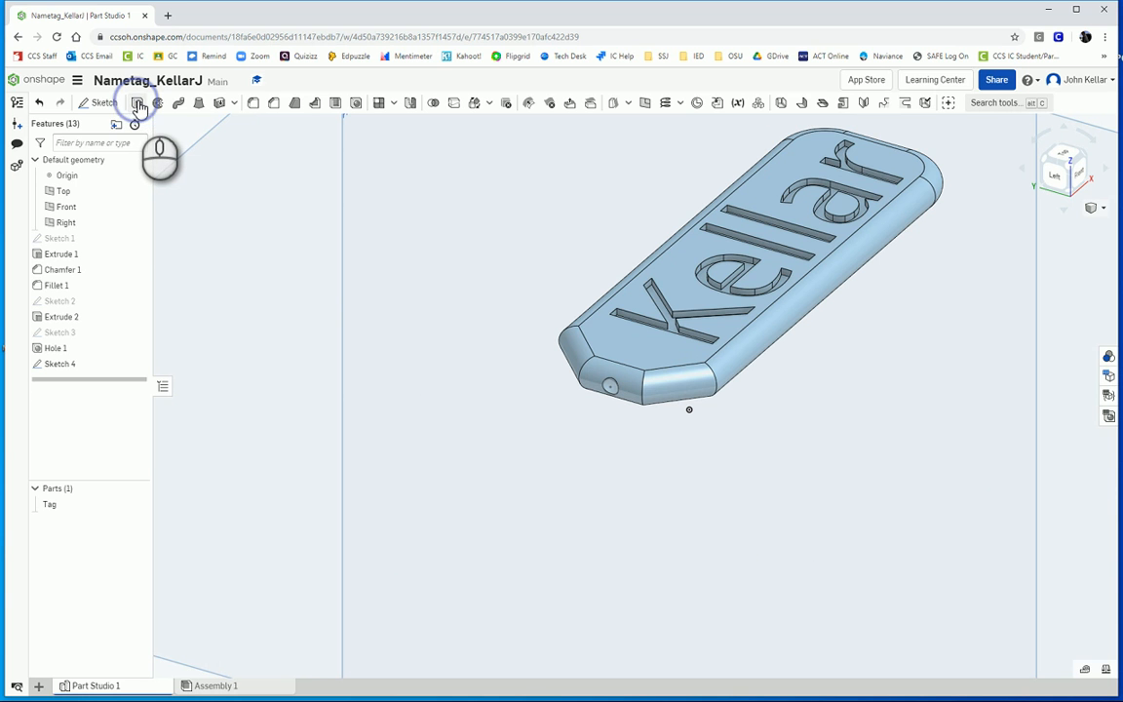
{"action": "left_click", "coordinate": [138, 102]}
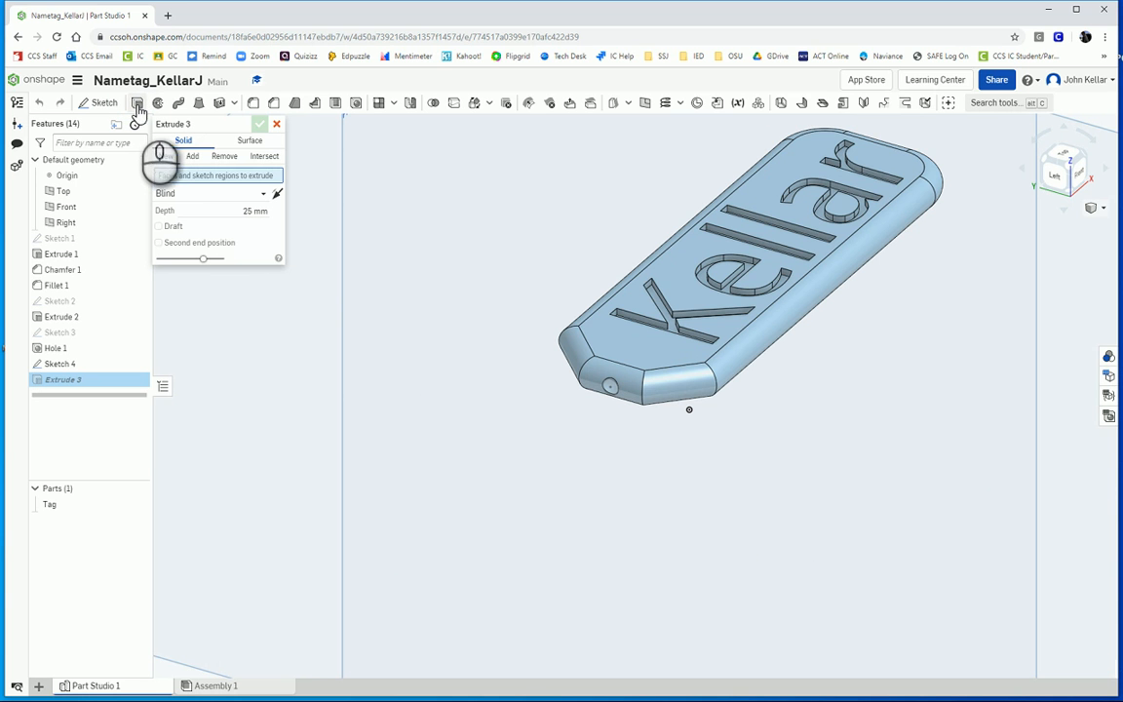
{"action": "left_click", "coordinate": [612, 388]}
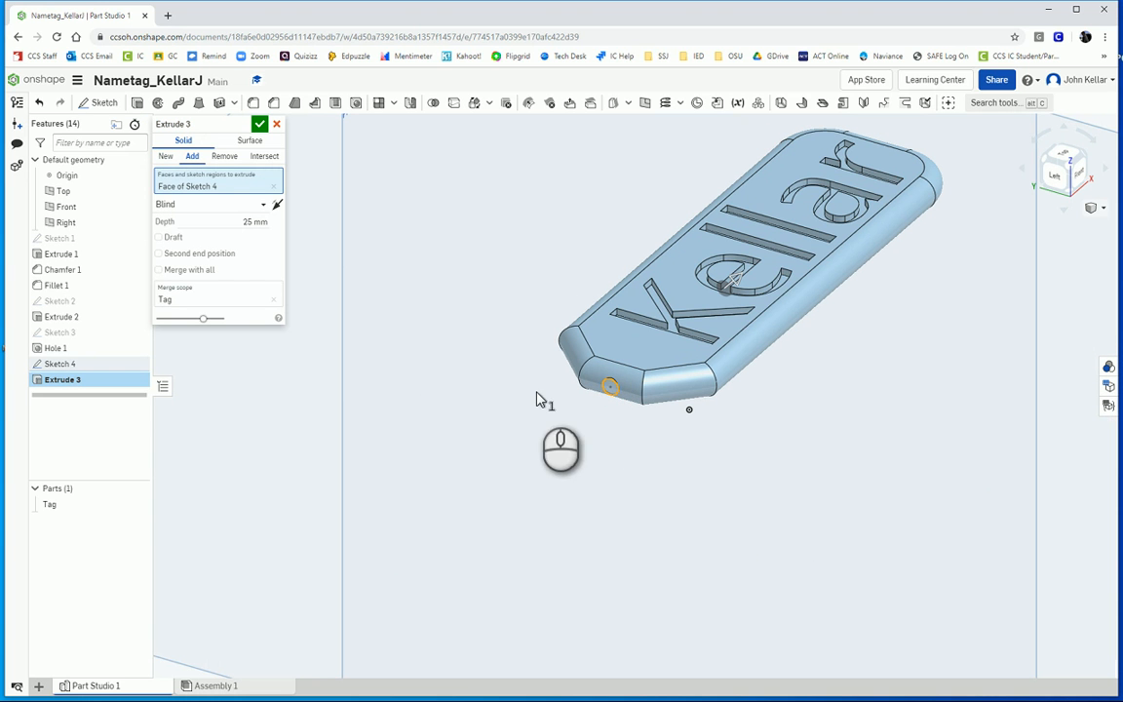
{"action": "left_click", "coordinate": [198, 208]}
{"action": "left_click", "coordinate": [184, 244]}
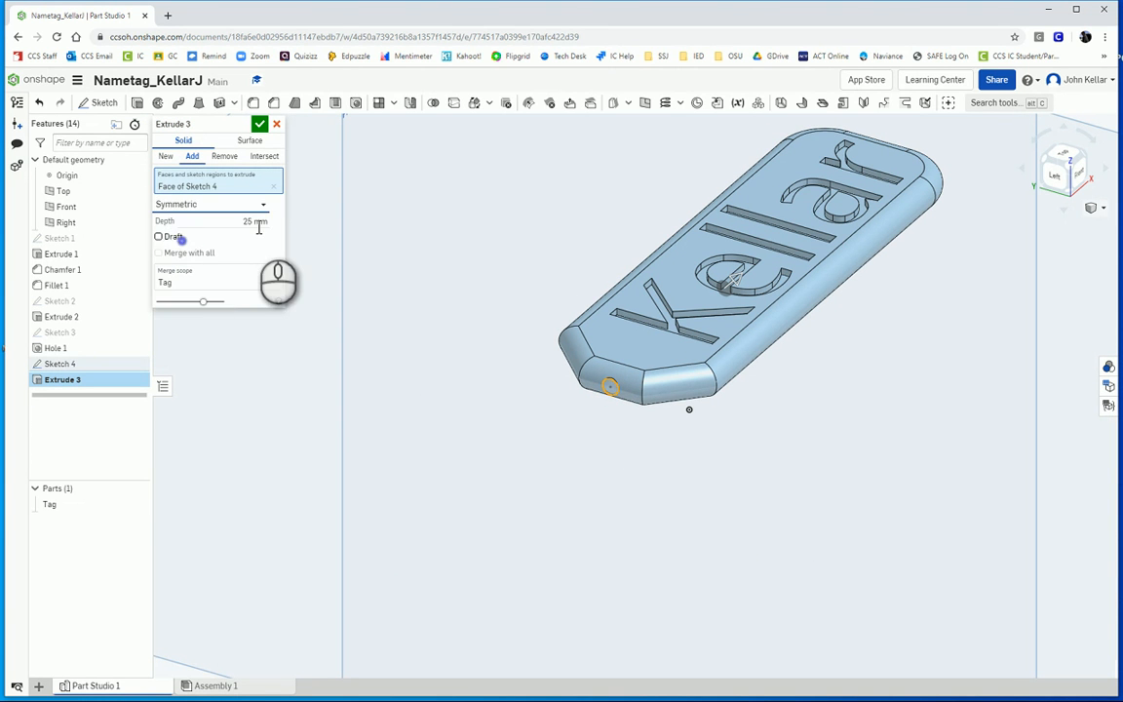
{"action": "left_click", "coordinate": [249, 222]}
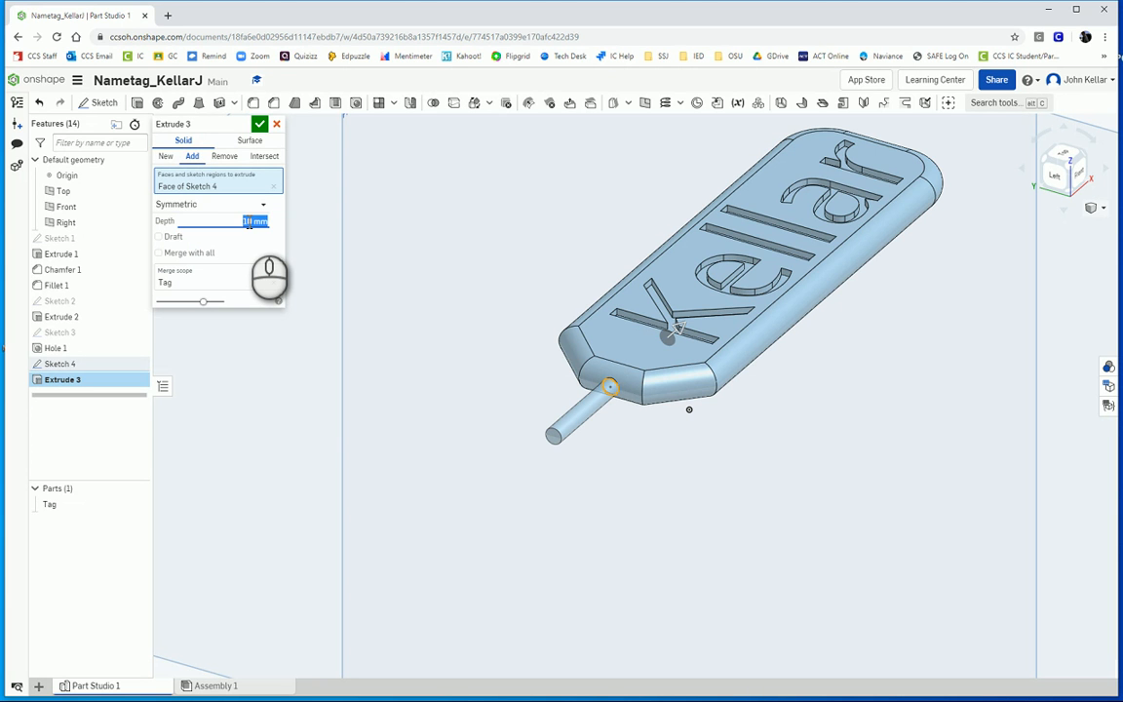
{"action": "left_click_drag", "start_coordinate": [680, 329], "coordinate": [644, 359]}
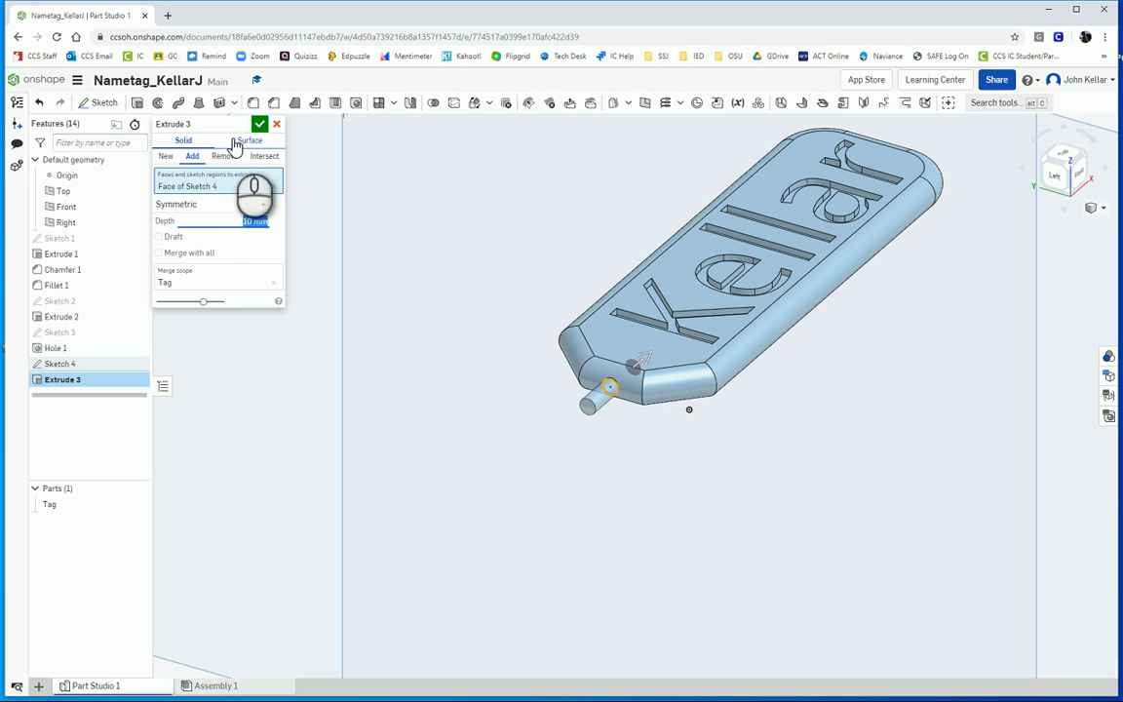
Make the pin extrusion a new part, inspect it in Translucent display, restore Shaded display and accept the extrusion.
{"action": "left_click", "coordinate": [166, 159]}
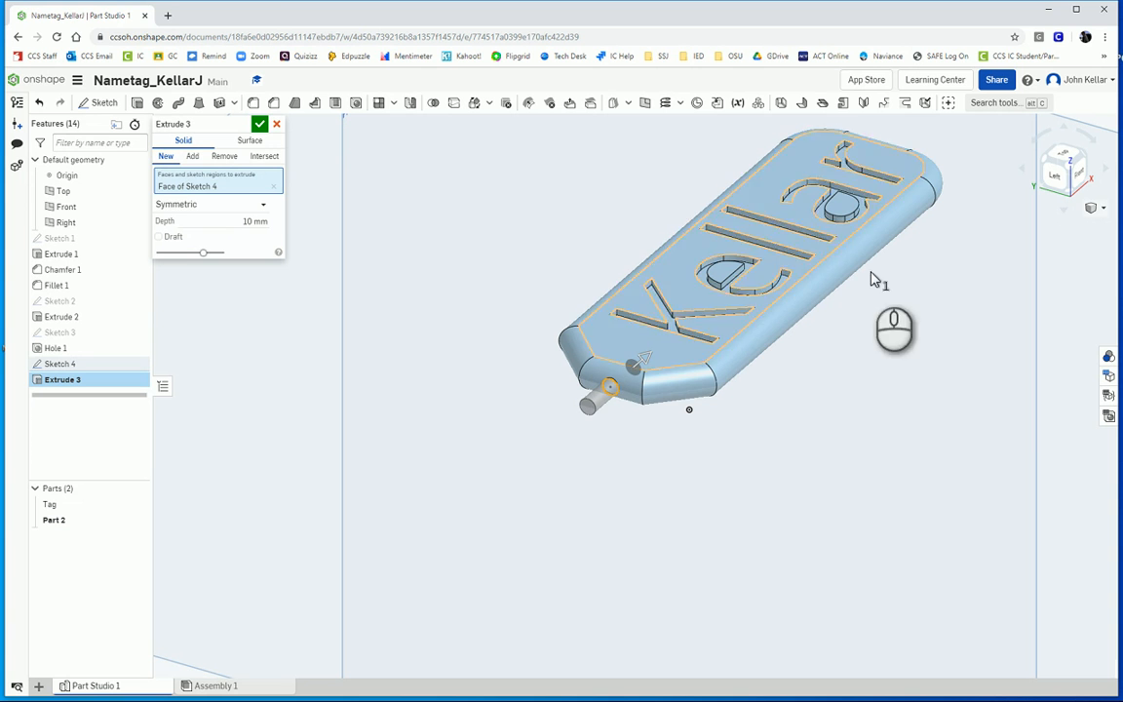
{"action": "left_click", "coordinate": [1102, 209]}
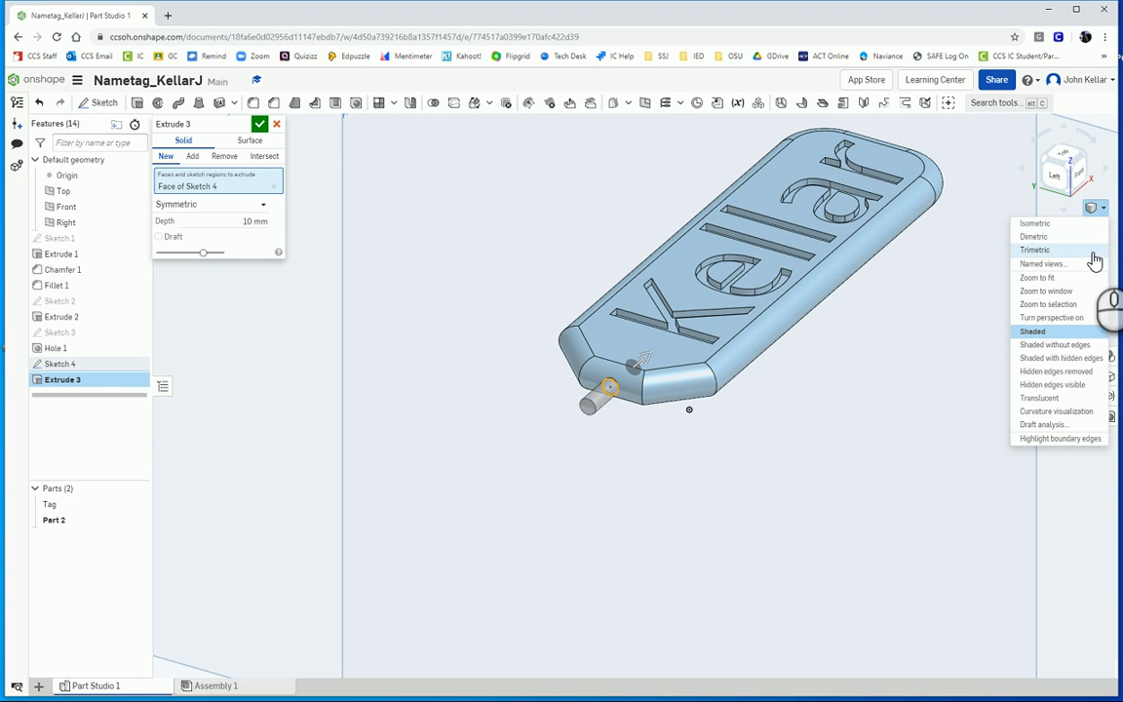
{"action": "left_click", "coordinate": [1059, 399]}
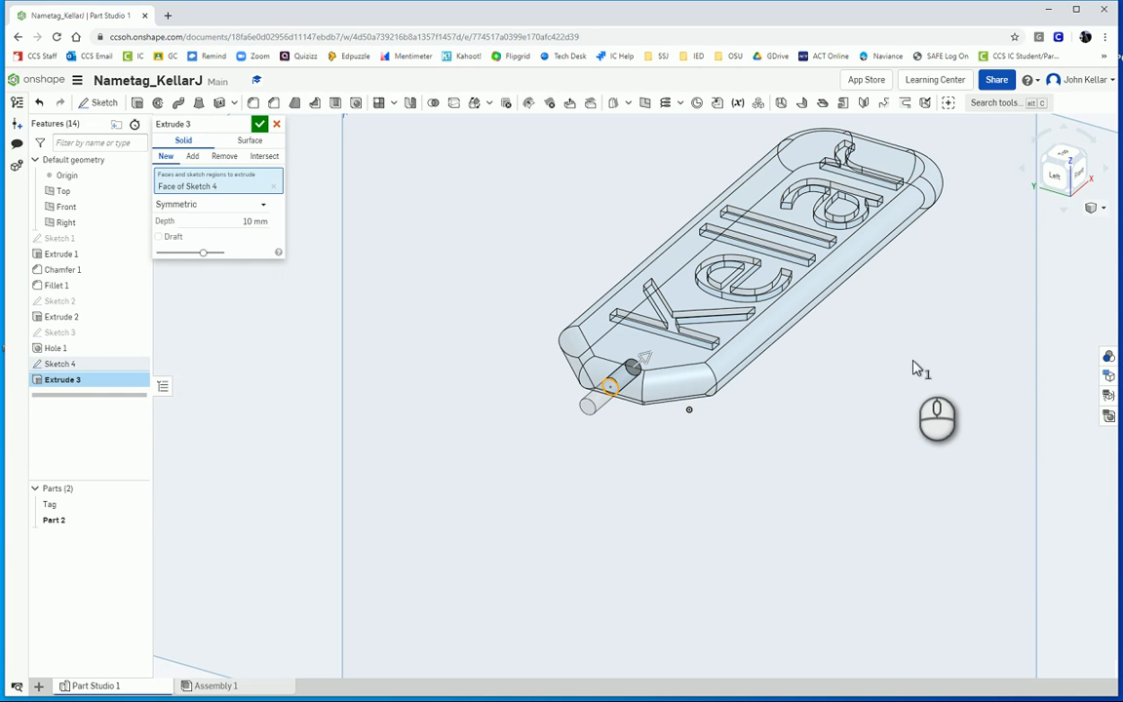
{"action": "left_click", "coordinate": [1095, 209]}
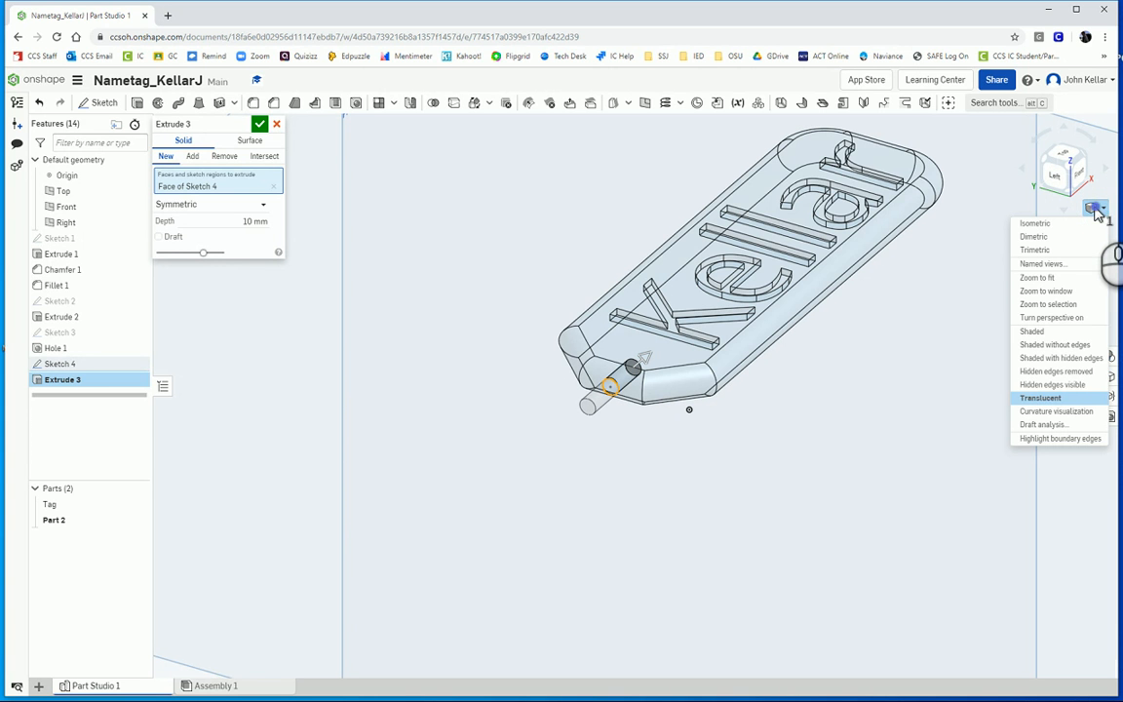
{"action": "left_click", "coordinate": [1038, 331]}
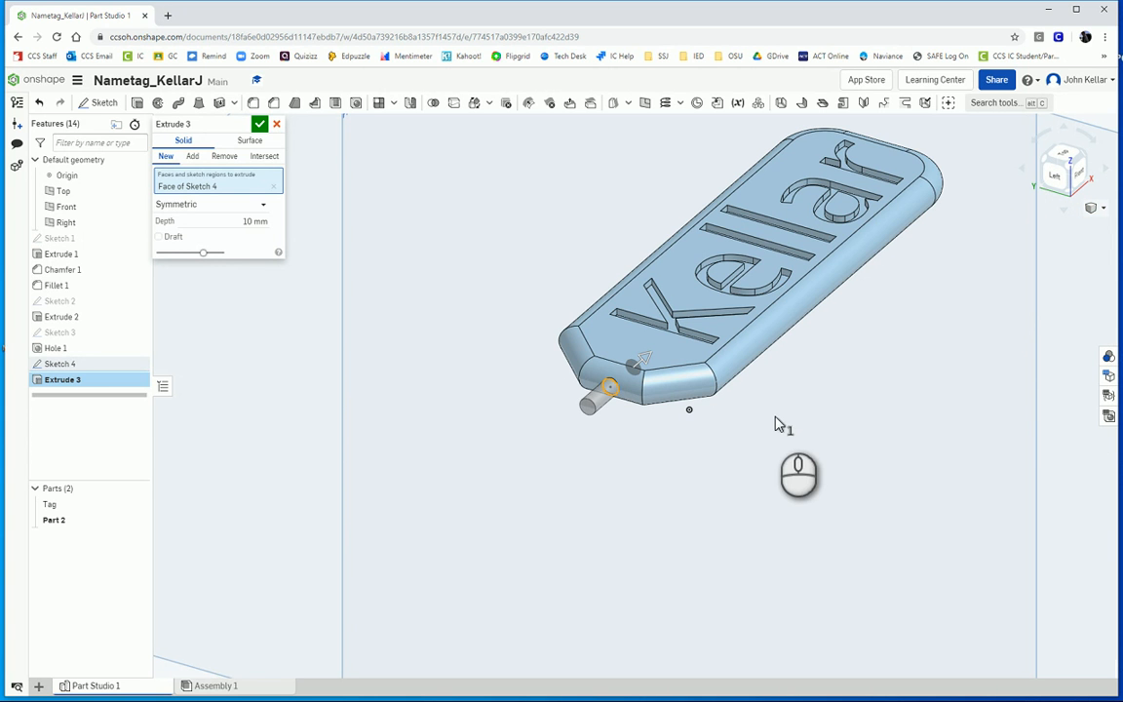
{"action": "left_click", "coordinate": [259, 124]}
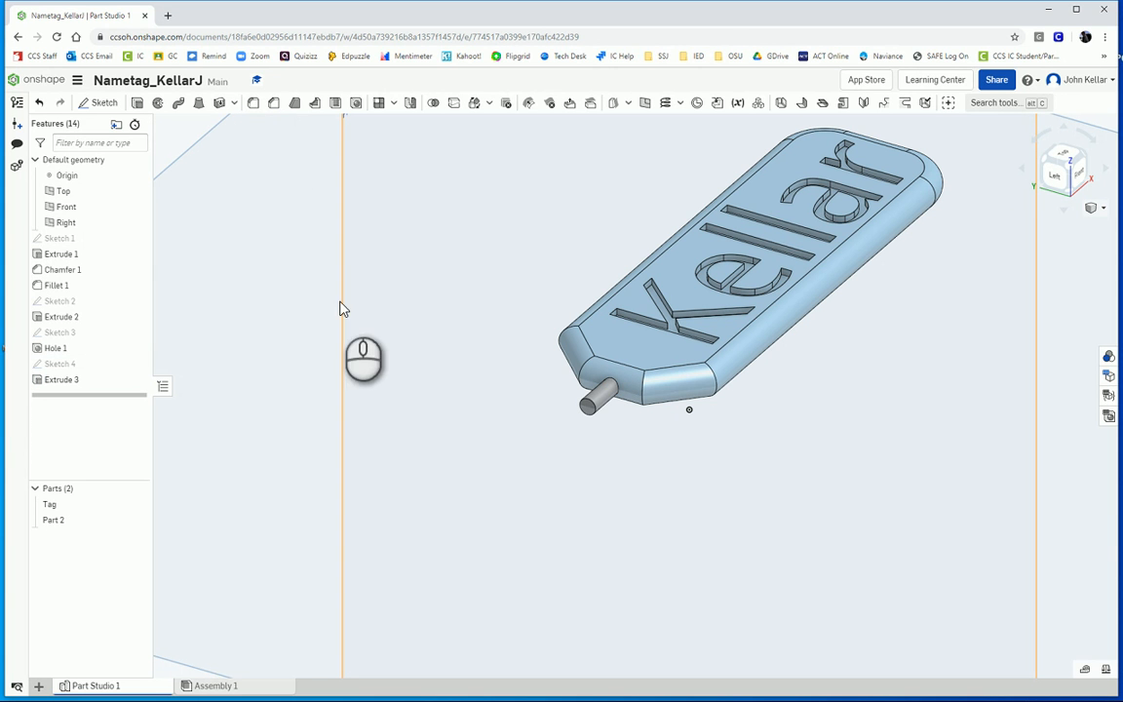
Start a sketch on the Top plane and project the pin's outer end edge into it.
{"action": "left_click", "coordinate": [1066, 159]}
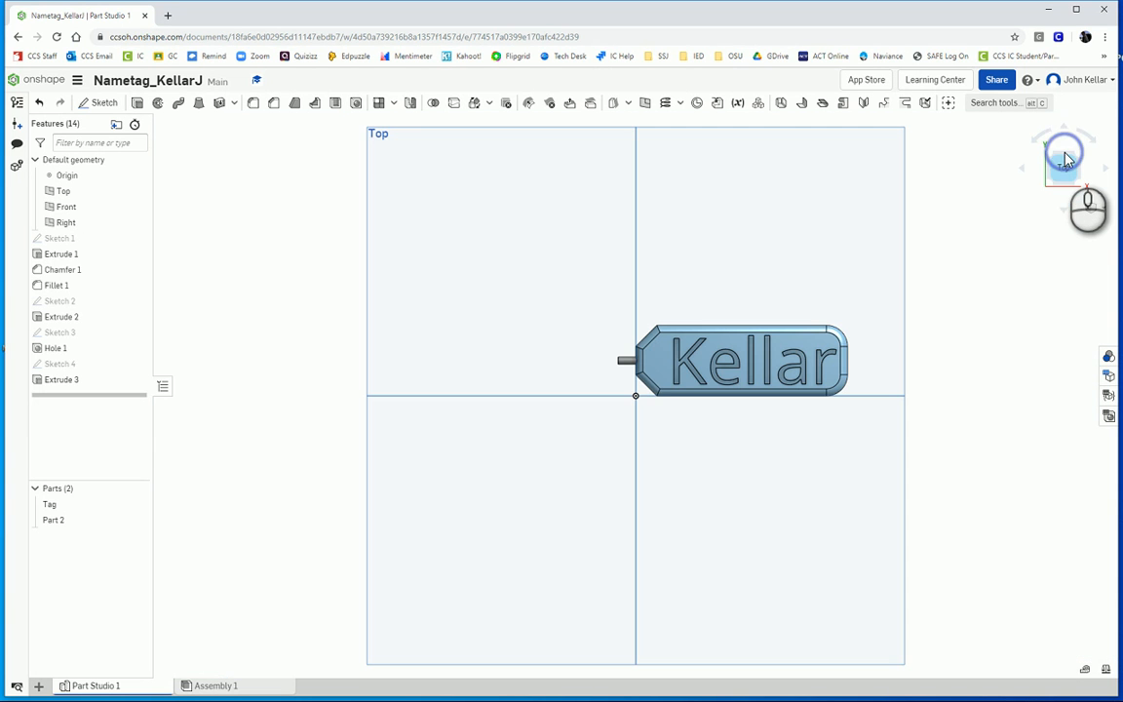
{"action": "scroll", "coordinate": [617, 370], "scroll_direction": "up", "scroll_amount": 3}
{"action": "scroll", "coordinate": [615, 371], "scroll_direction": "up", "scroll_amount": 2}
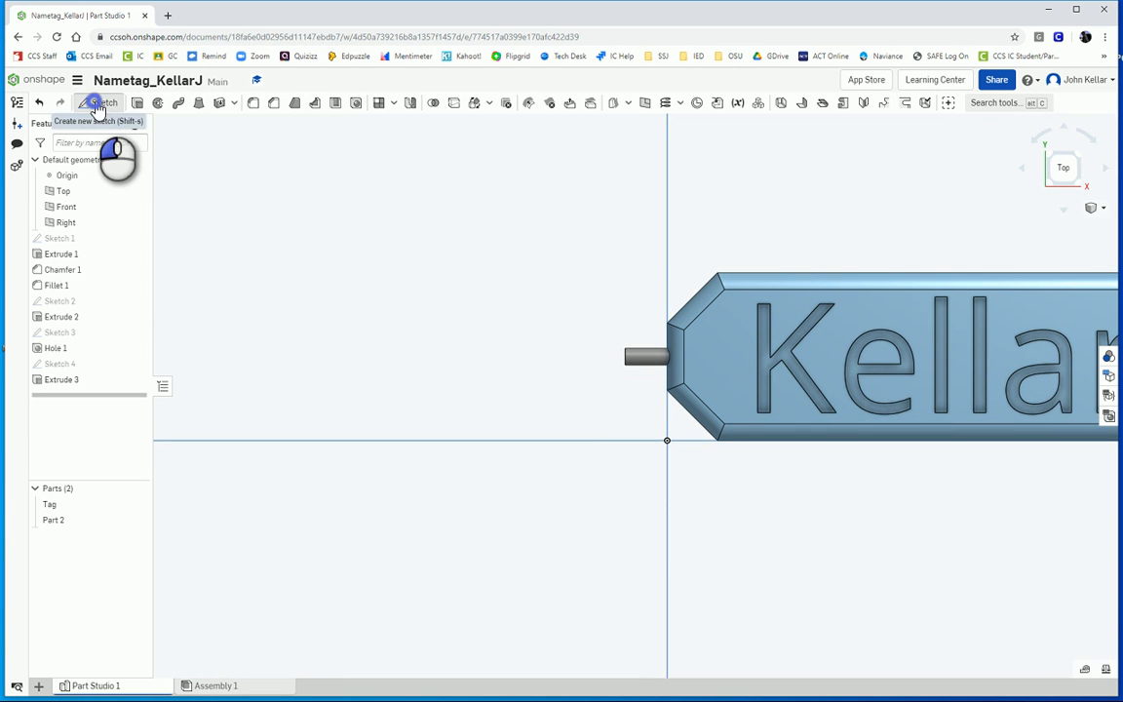
{"action": "left_click", "coordinate": [97, 104]}
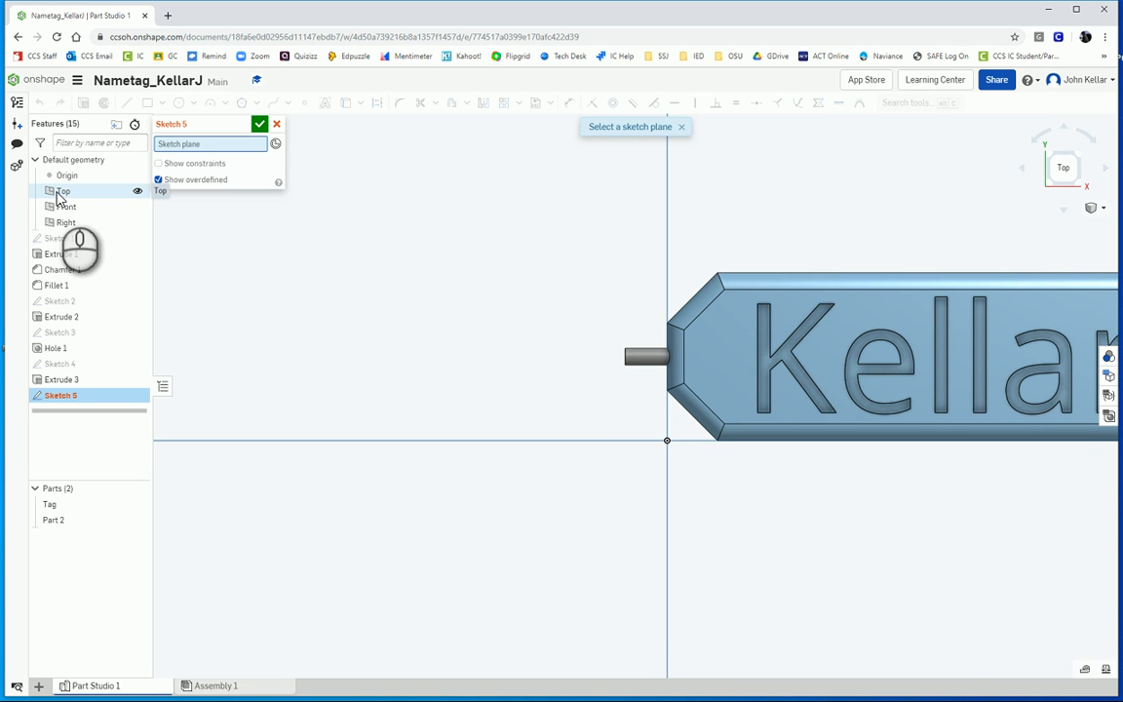
{"action": "left_click", "coordinate": [57, 192]}
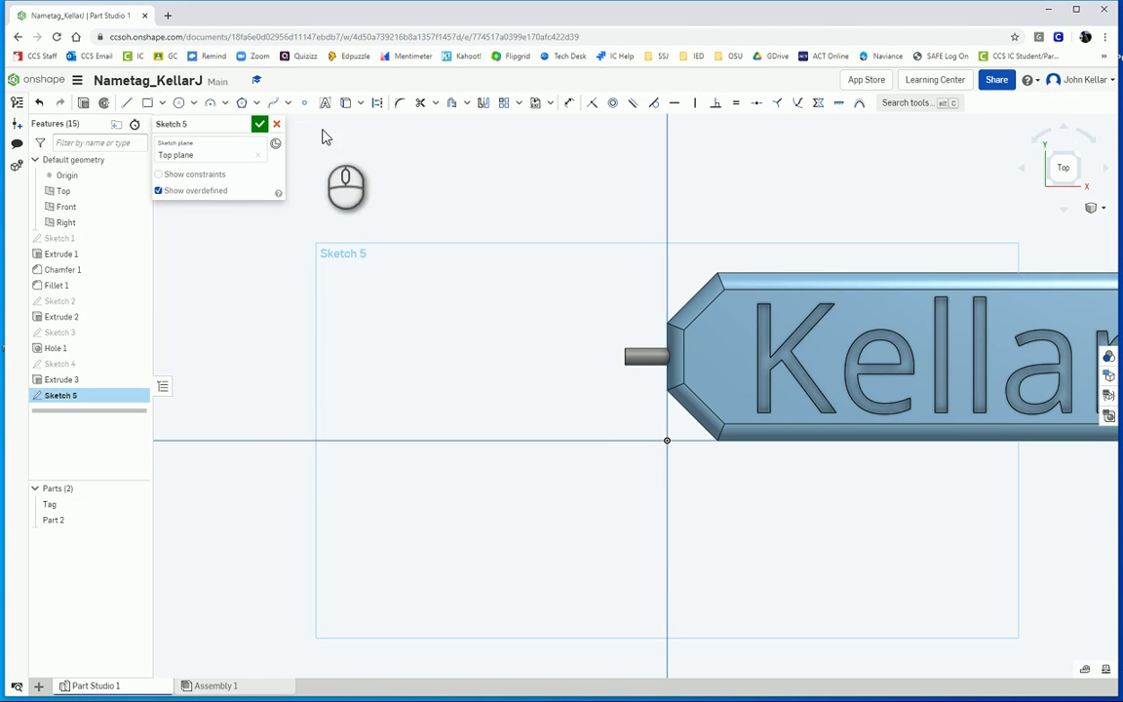
{"action": "left_click", "coordinate": [345, 102]}
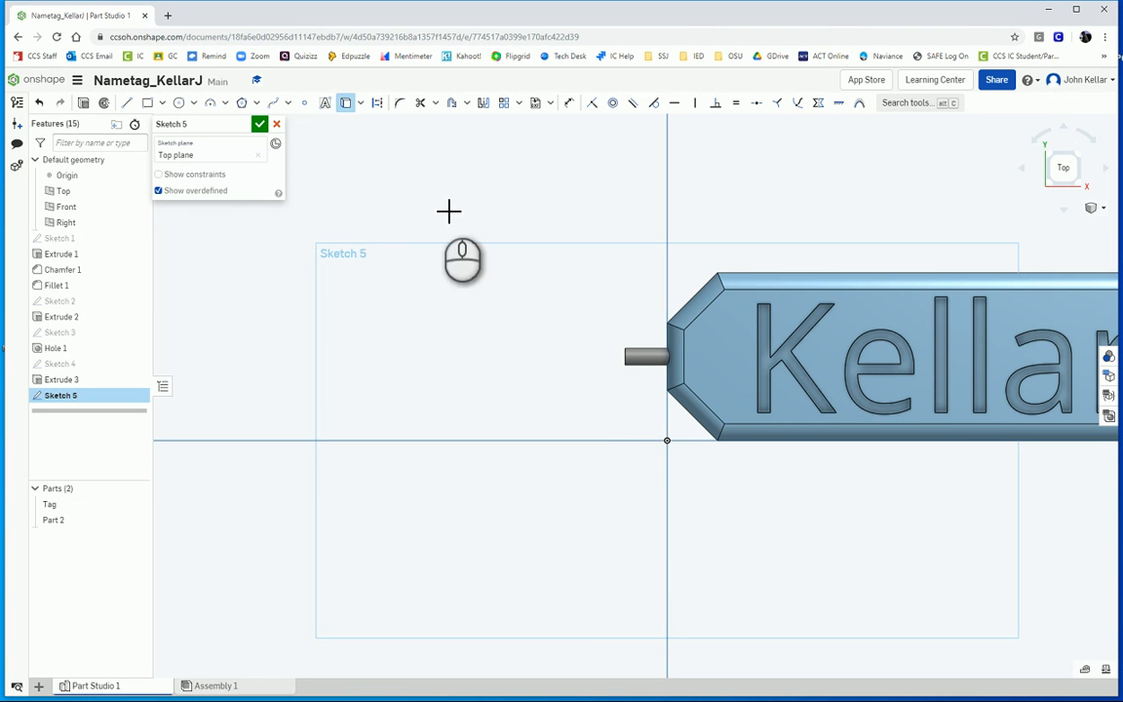
{"action": "left_click", "coordinate": [632, 357]}
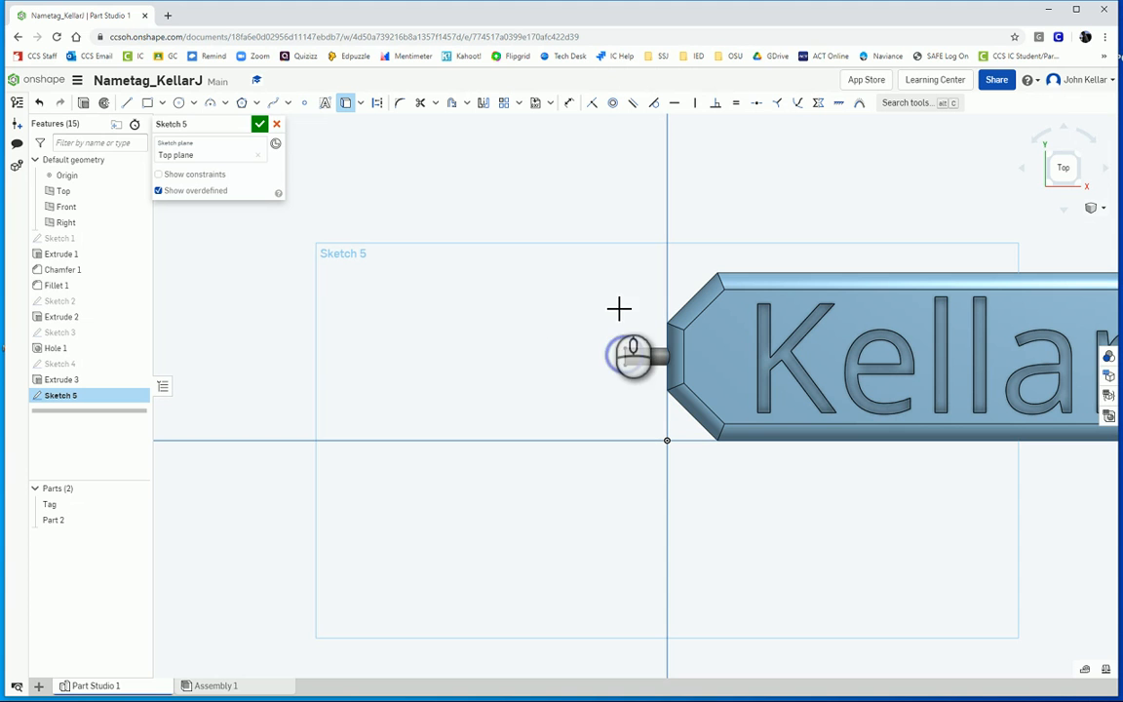
Draw a near-full circular arc between the ends of the projected pin edge, extending away from the tag, with a radius of 10 mm.
{"action": "left_click", "coordinate": [212, 104]}
{"action": "left_click", "coordinate": [632, 353]}
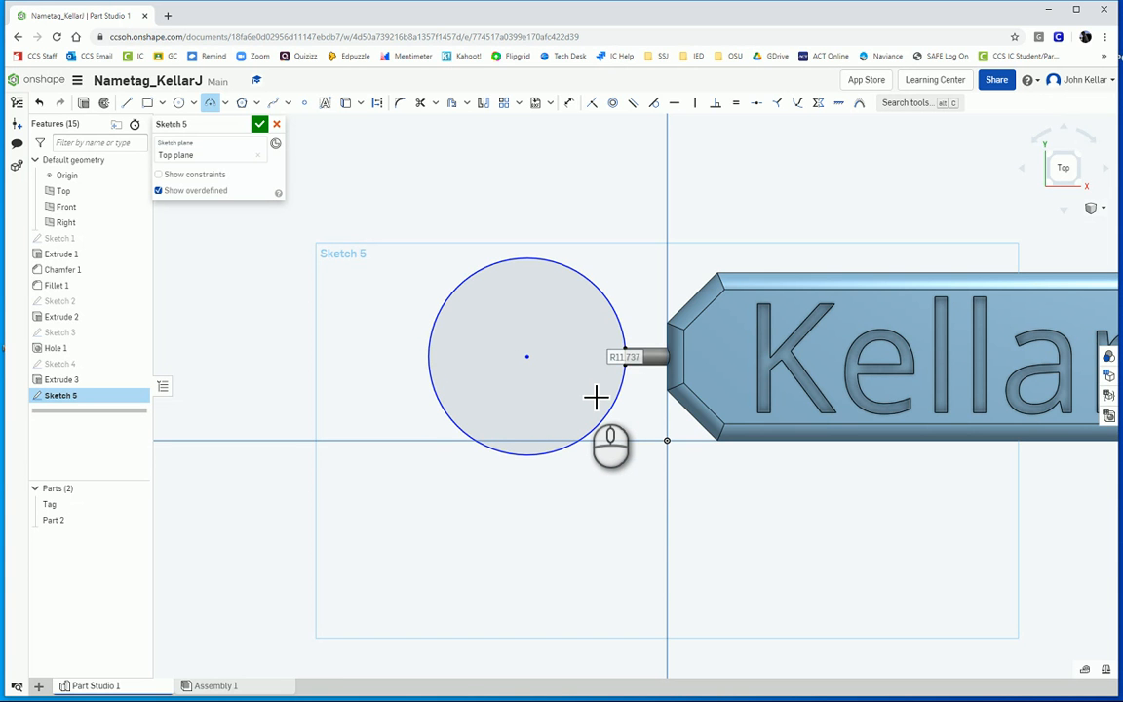
{"action": "type", "text": "10"}
{"action": "key", "text": "Return"}
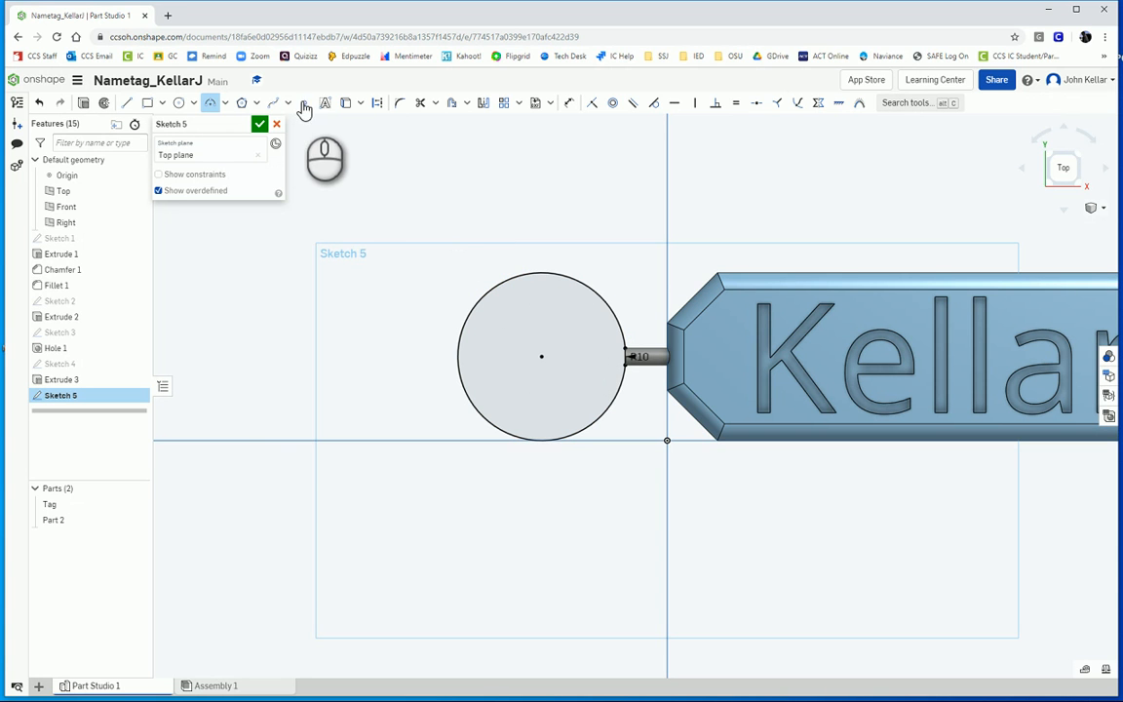
Offset the 10 mm radius arc inward by 4 mm and finish the sketch.
{"action": "left_click", "coordinate": [452, 105]}
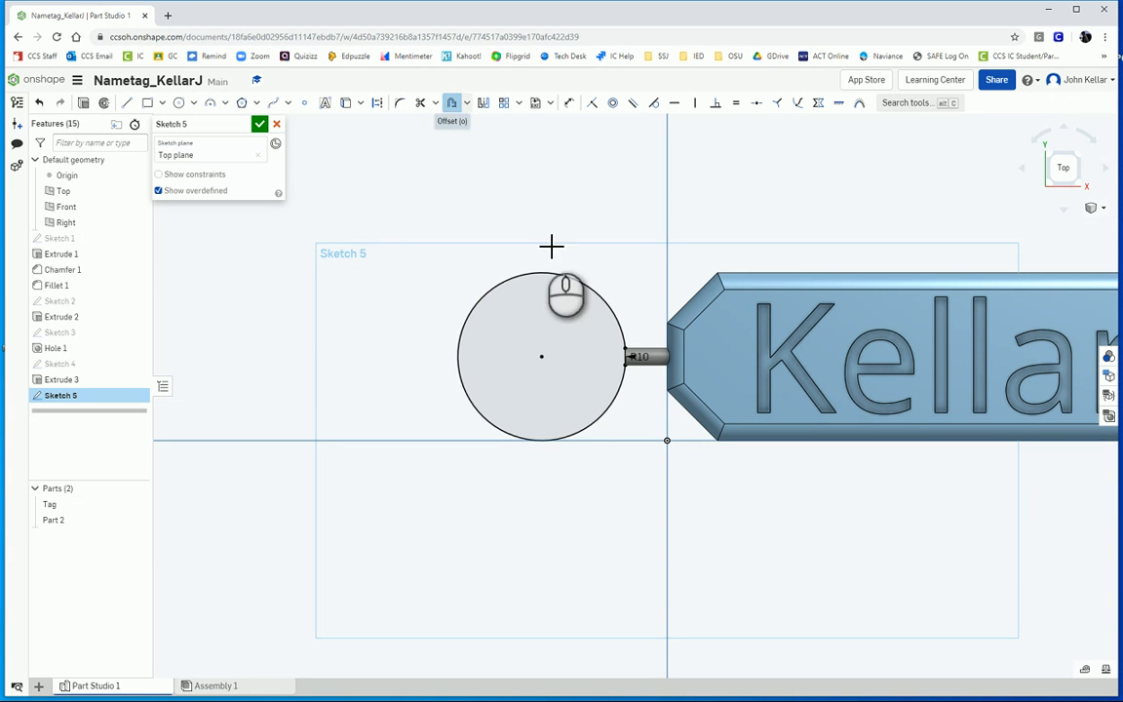
{"action": "left_click", "coordinate": [608, 305]}
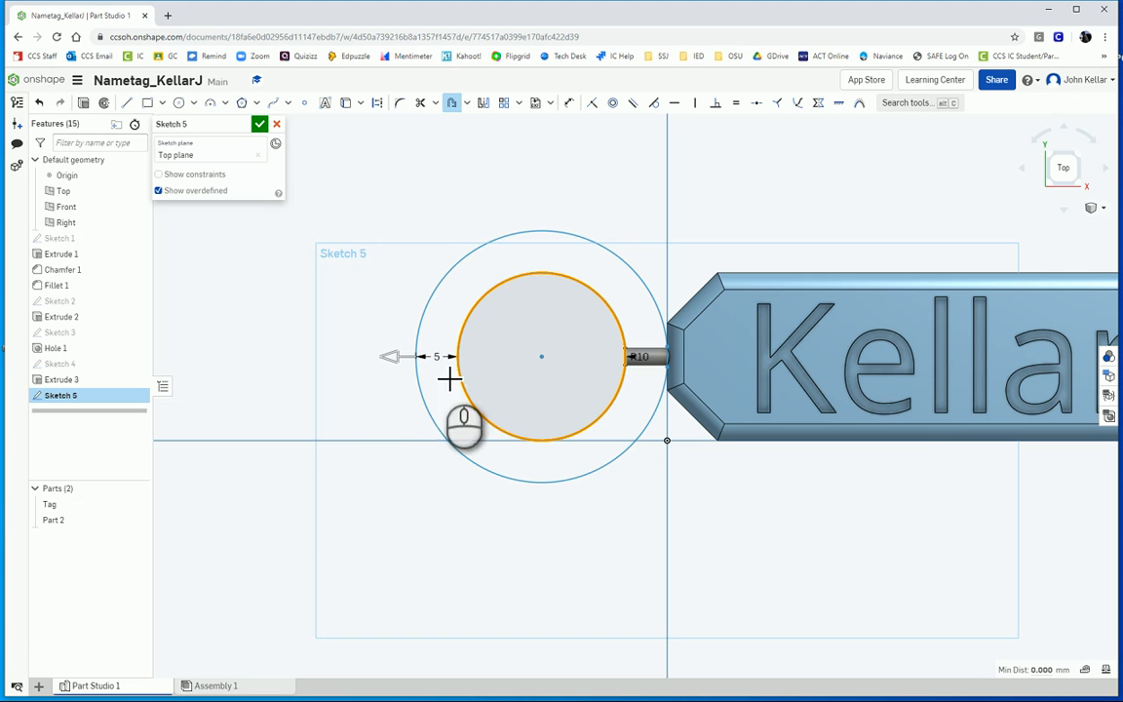
{"action": "left_click_drag", "start_coordinate": [400, 370], "coordinate": [479, 376]}
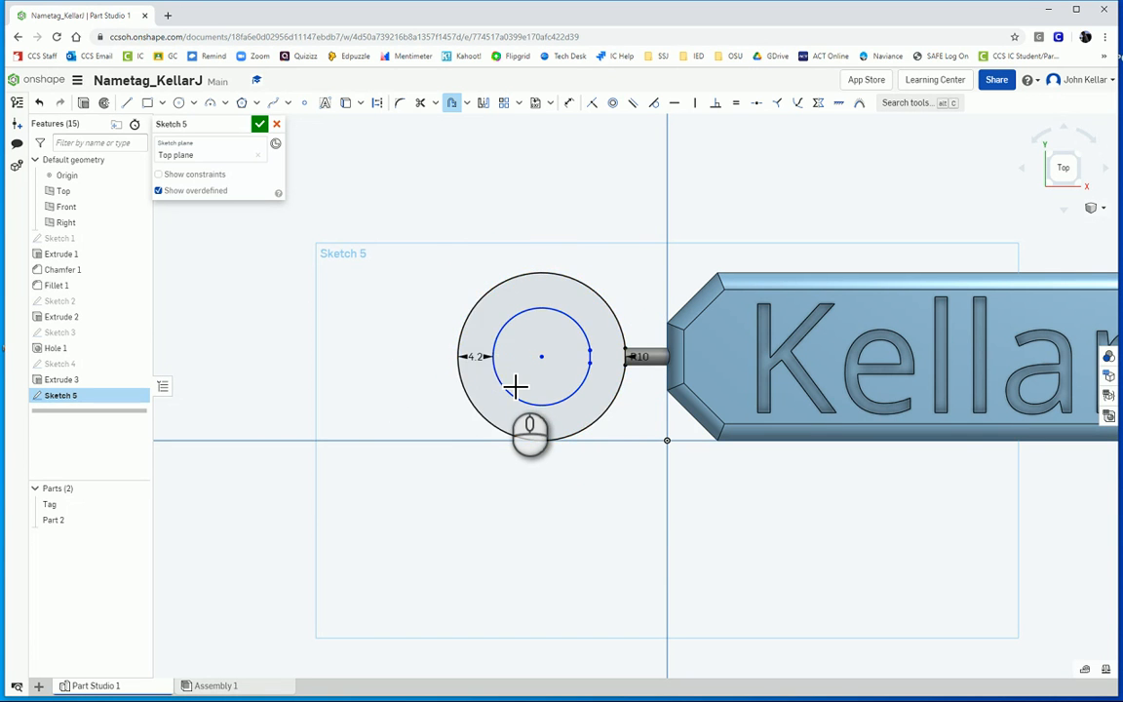
{"action": "double_click", "coordinate": [482, 360]}
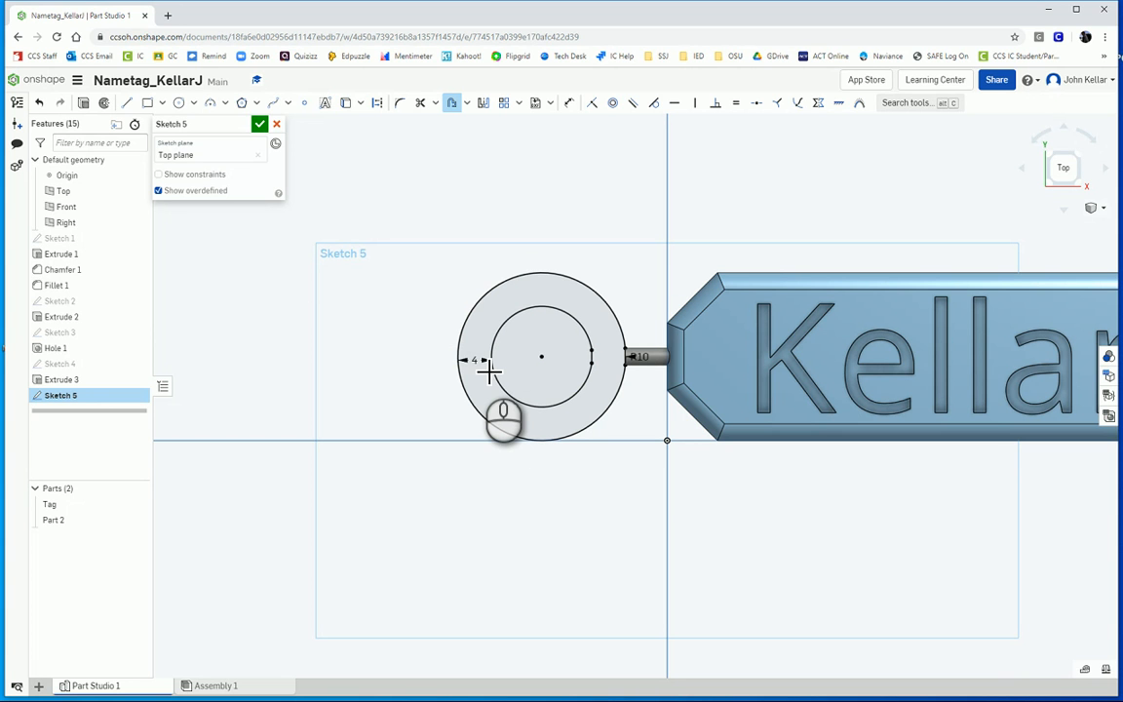
{"action": "type", "text": "4"}
{"action": "left_click", "coordinate": [259, 125]}
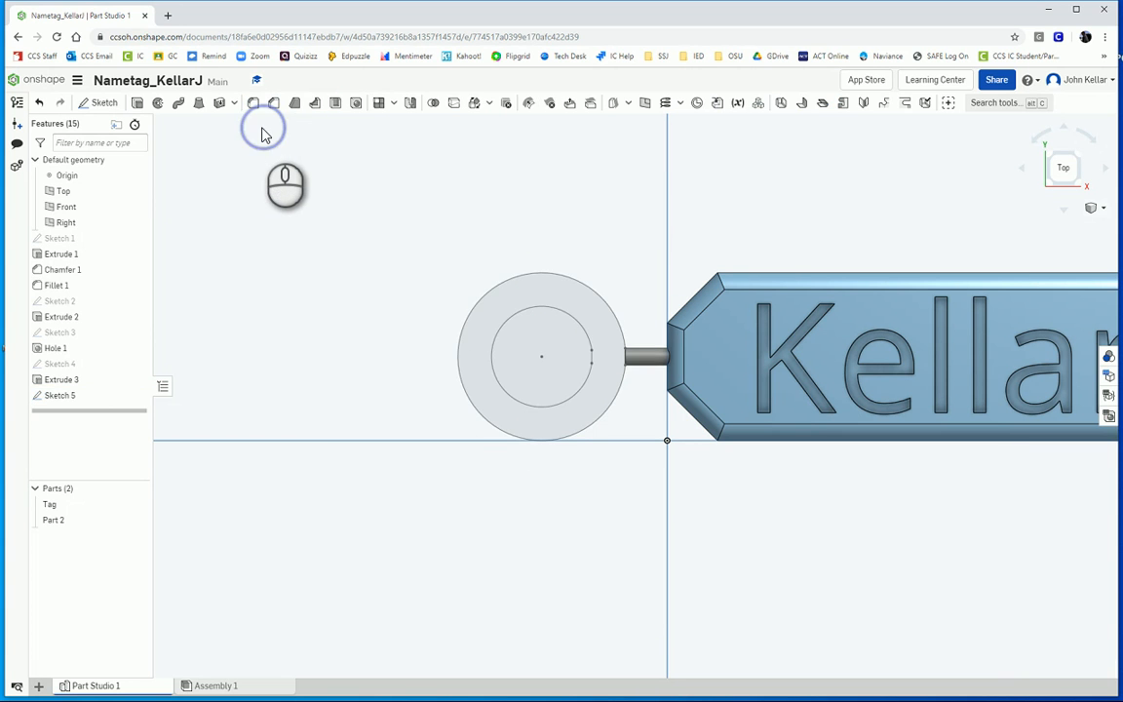
Extrude the ring region between the two arcs symmetrically to a depth of 4 mm, adding it to the pin part.
{"action": "left_click", "coordinate": [138, 104]}
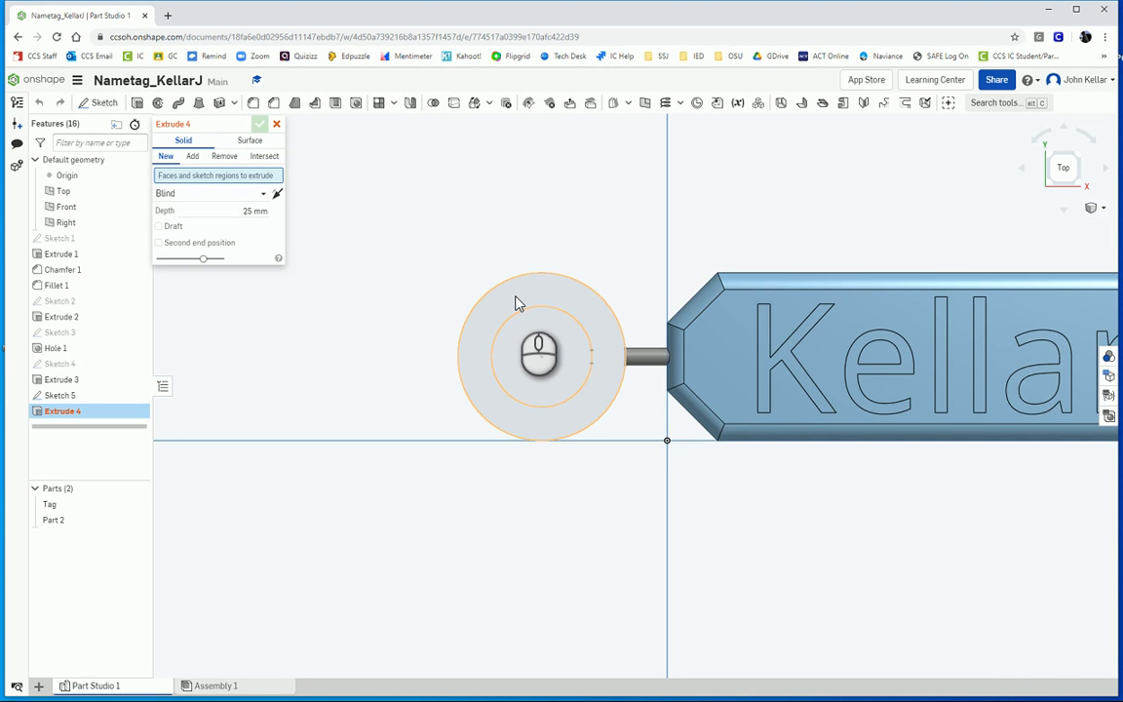
{"action": "left_click", "coordinate": [236, 193]}
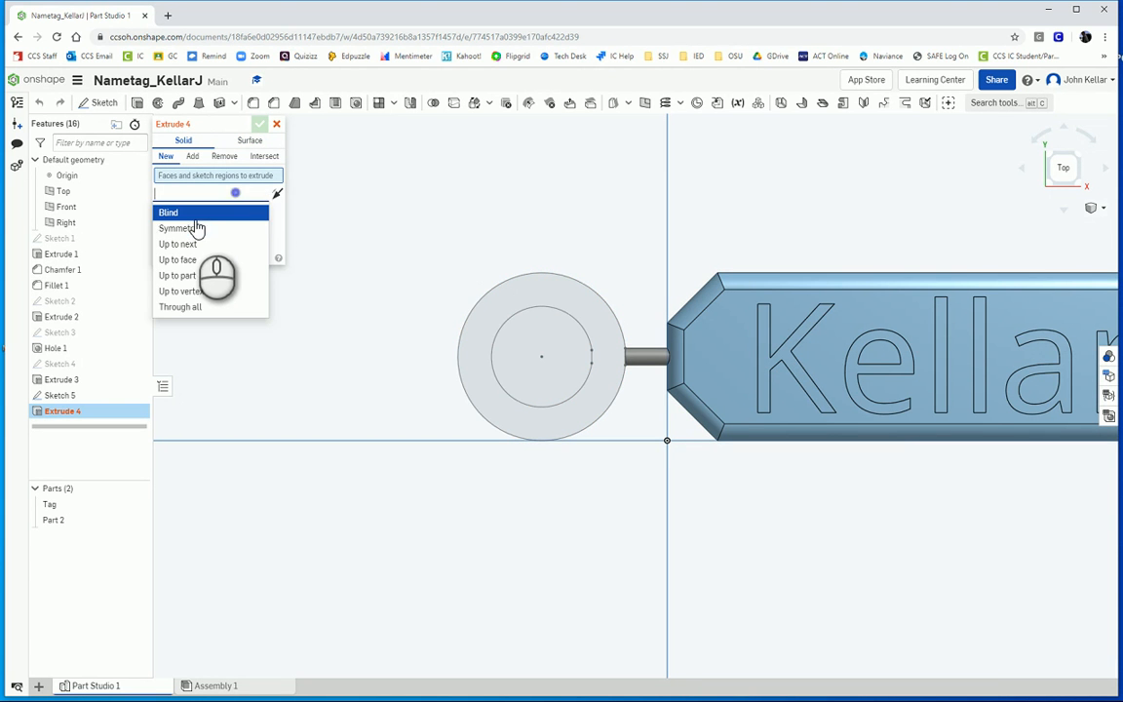
{"action": "left_click", "coordinate": [193, 231]}
{"action": "left_click", "coordinate": [250, 211]}
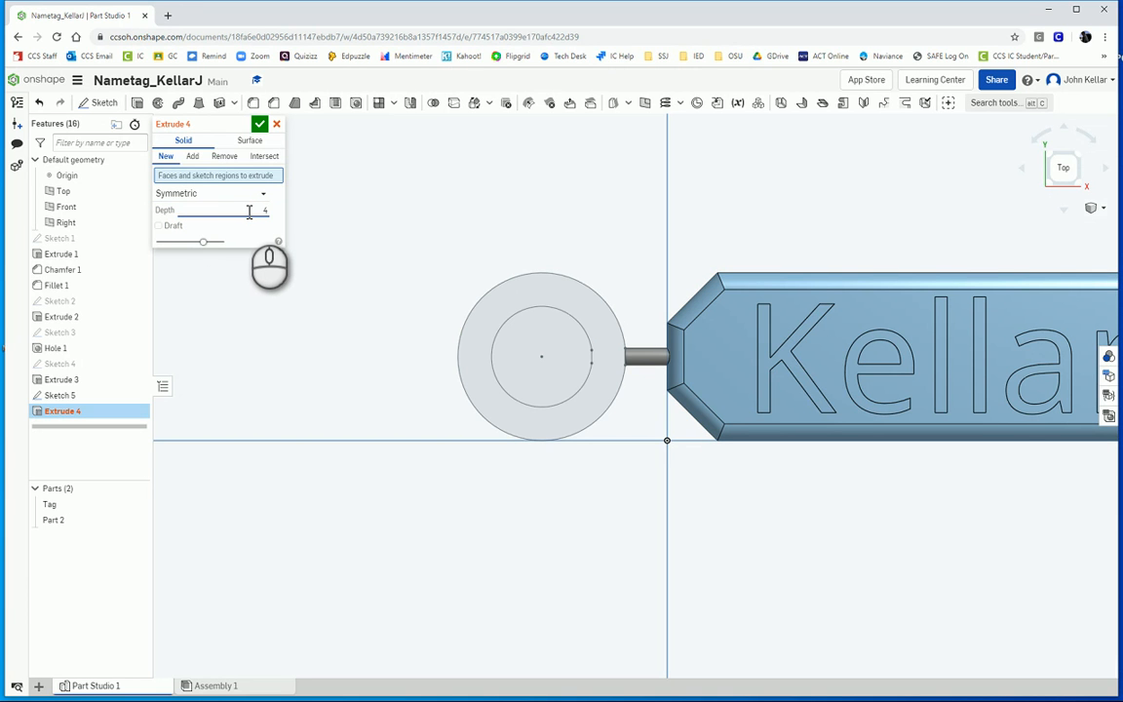
{"action": "type", "text": "4"}
{"action": "left_click", "coordinate": [193, 157]}
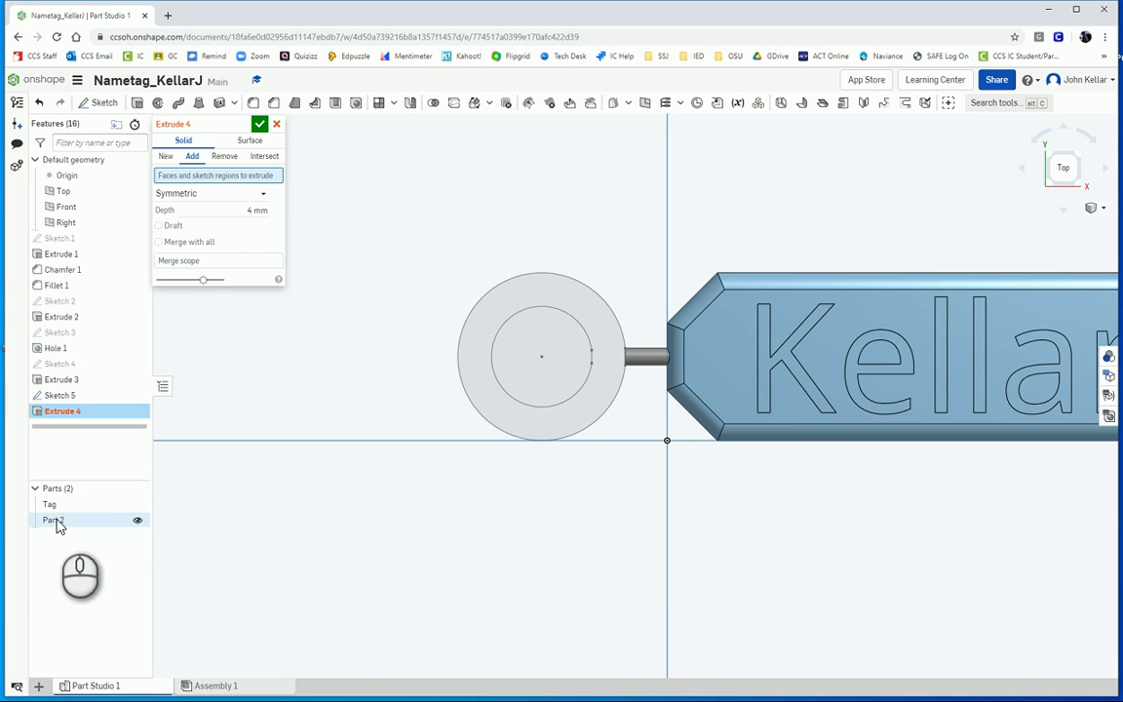
{"action": "left_click", "coordinate": [503, 304]}
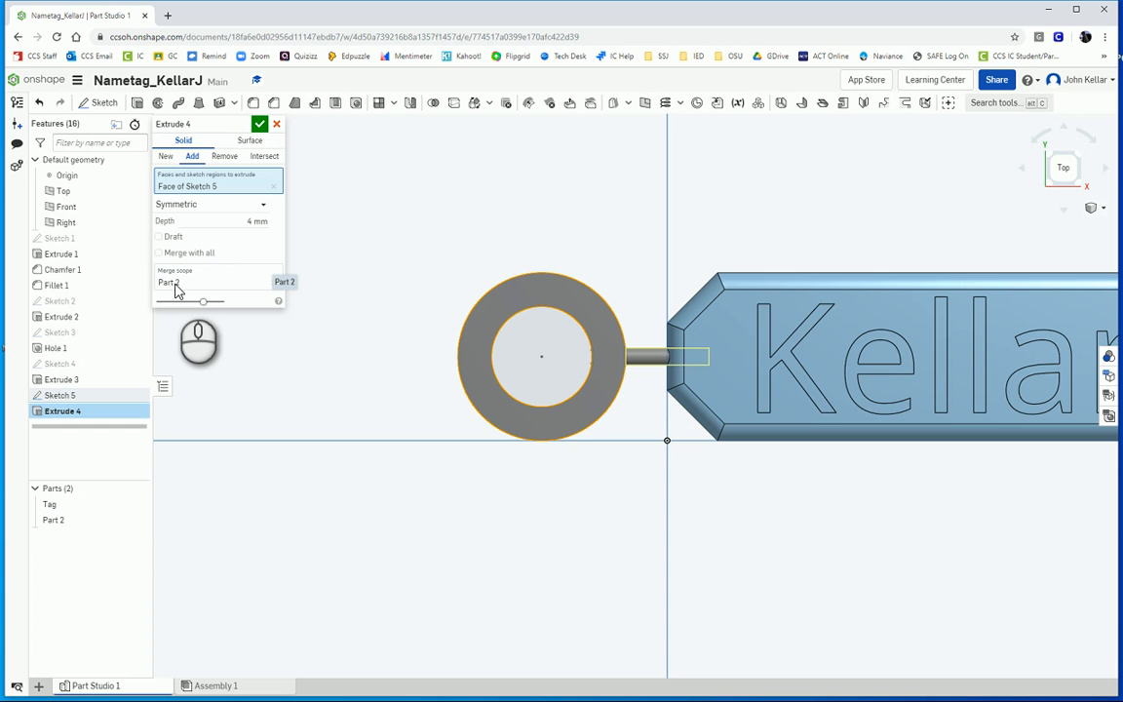
{"action": "left_click", "coordinate": [260, 125]}
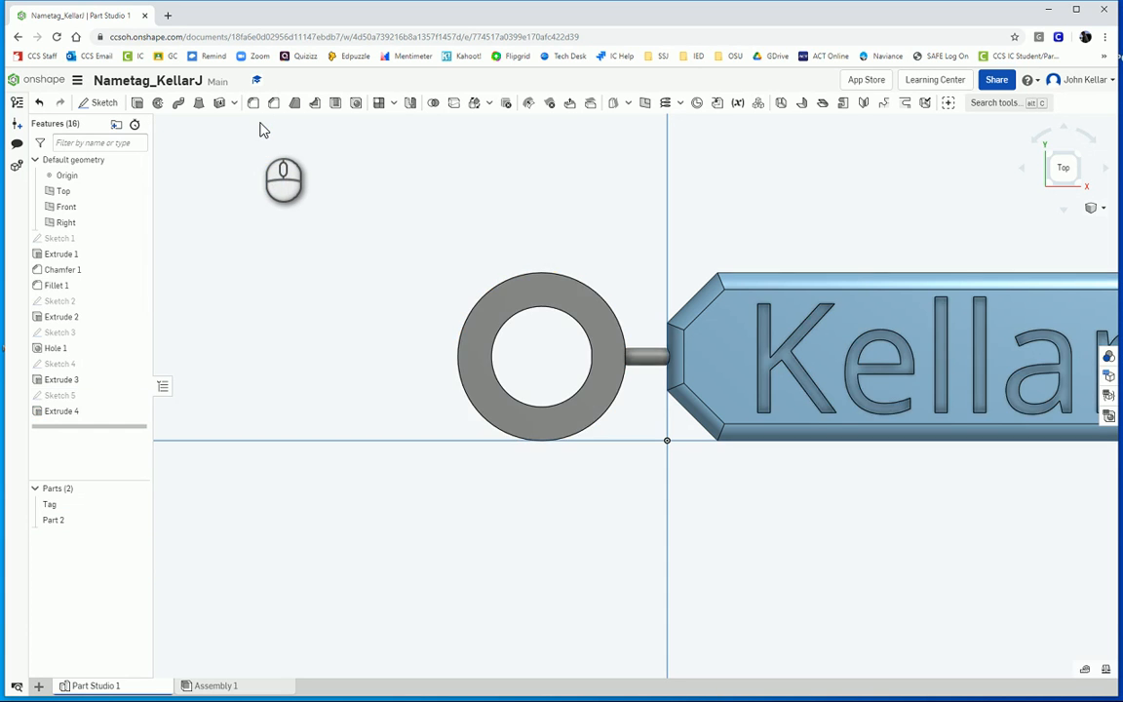
Rename the combined pin and ring part as Ring.
{"action": "left_click", "coordinate": [1049, 185]}
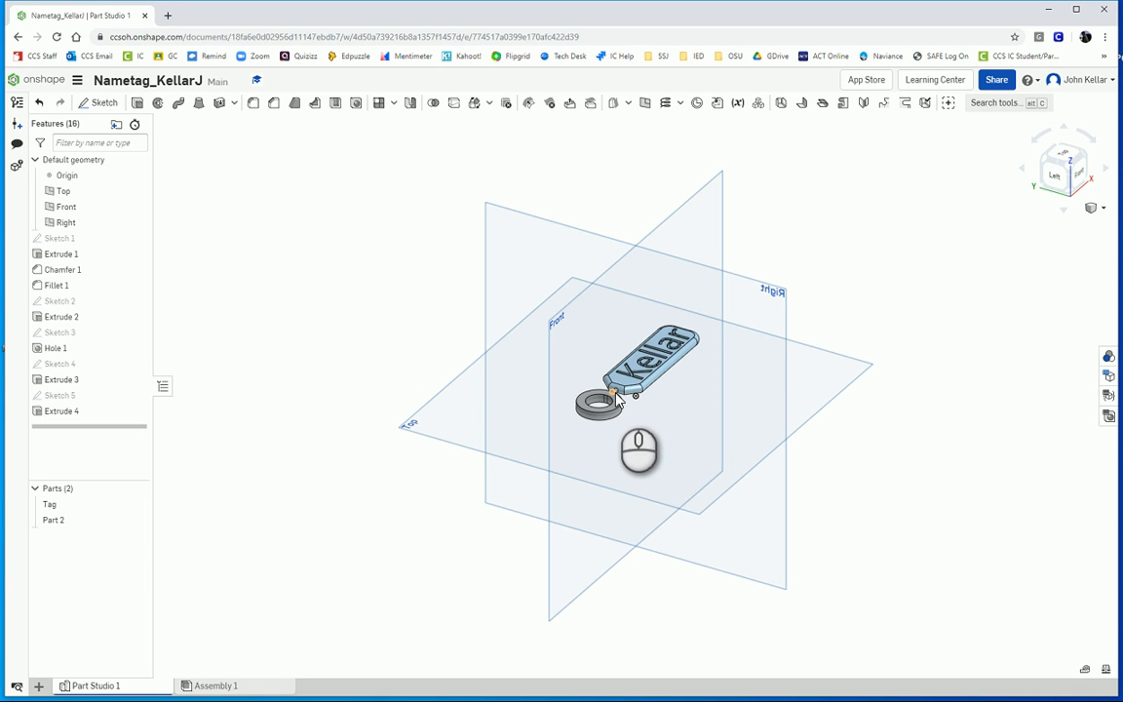
{"action": "right_click", "coordinate": [57, 522]}
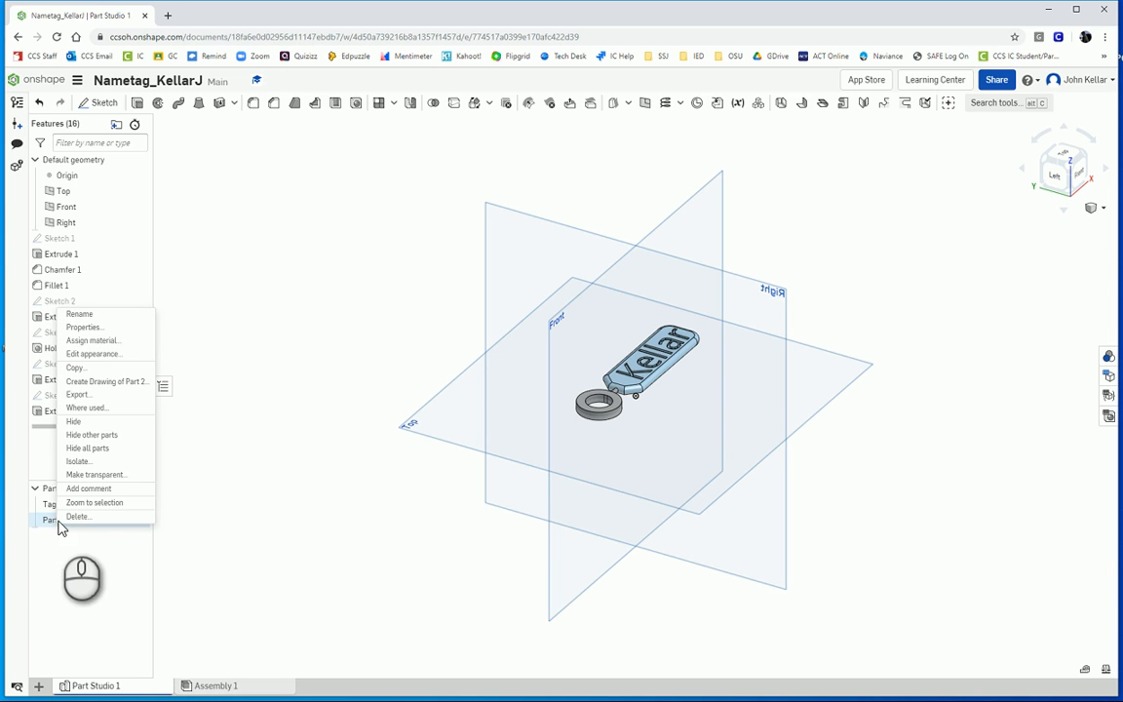
{"action": "left_click", "coordinate": [78, 314]}
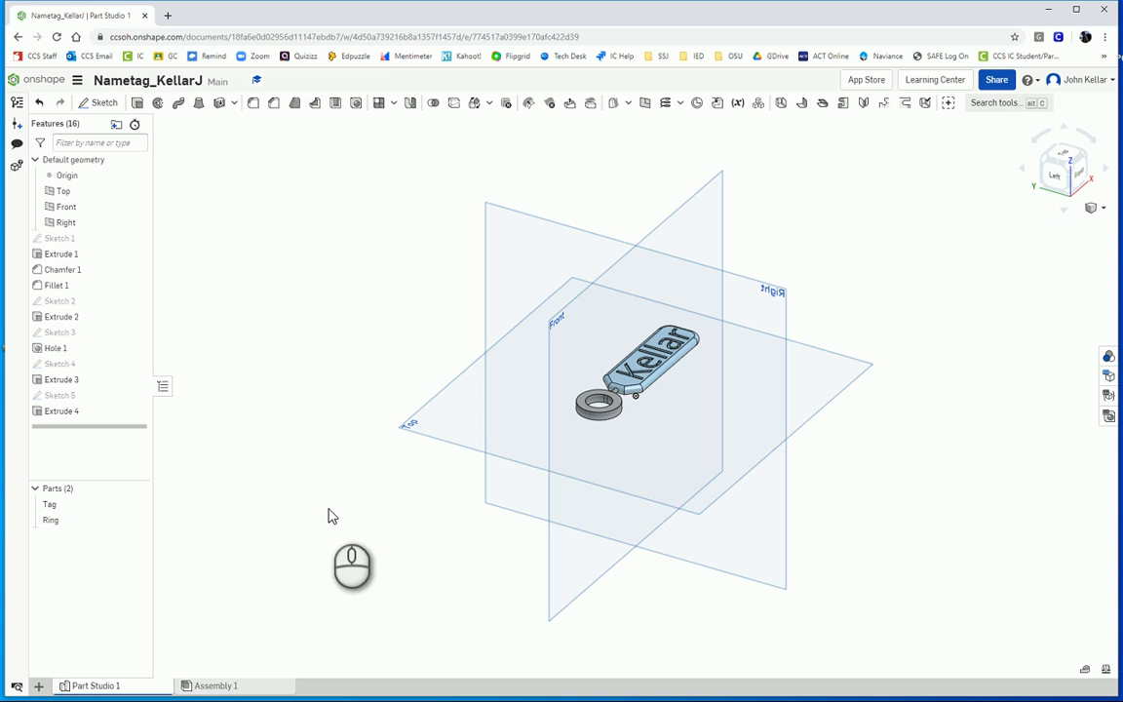
Insert one instance each of the Ring and Tag parts from Part Studio 1 into Assembly 1.
{"action": "left_click", "coordinate": [1084, 151]}
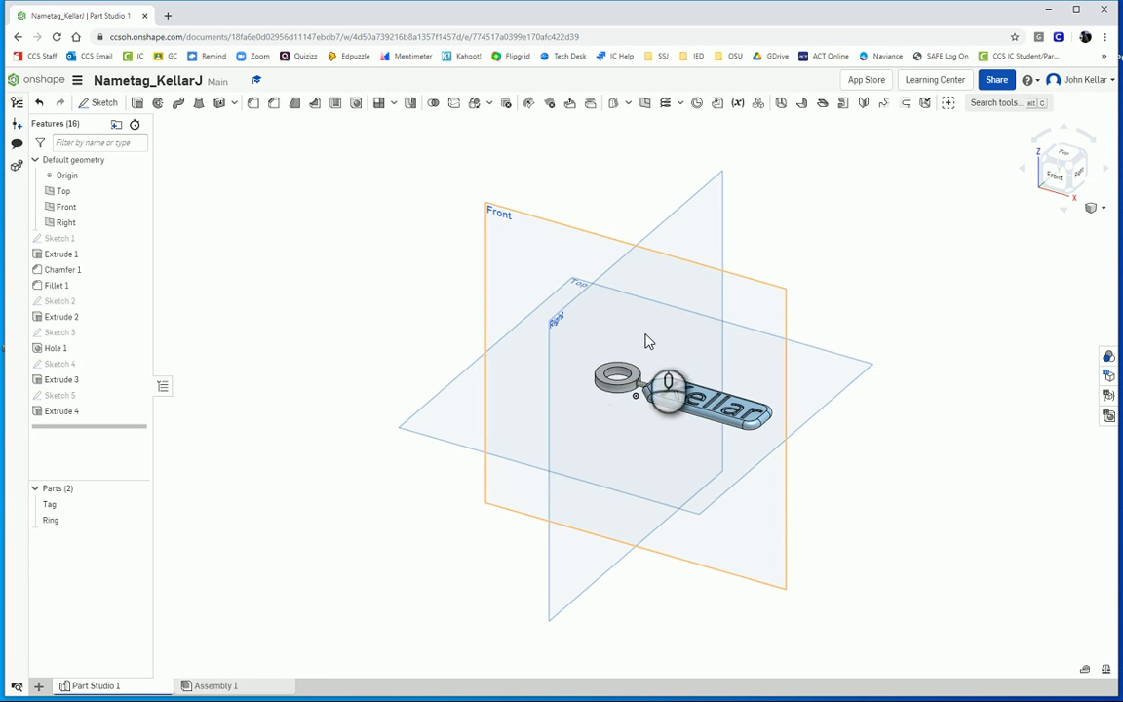
{"action": "left_click", "coordinate": [222, 687]}
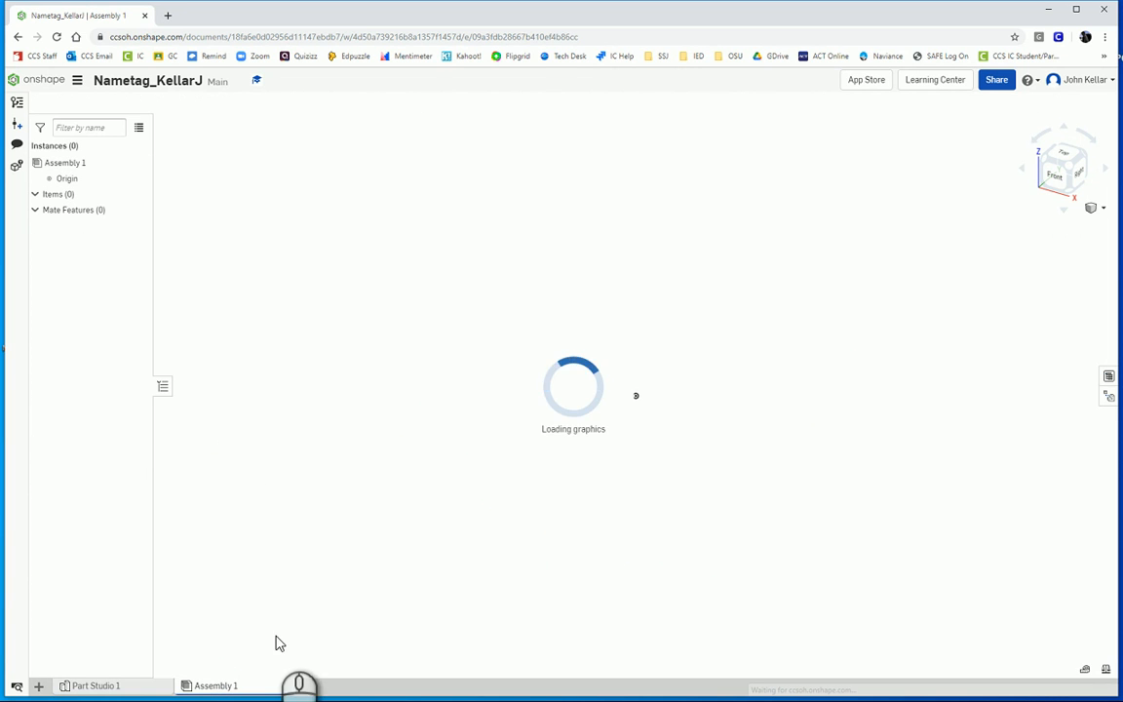
{"action": "left_click", "coordinate": [123, 103]}
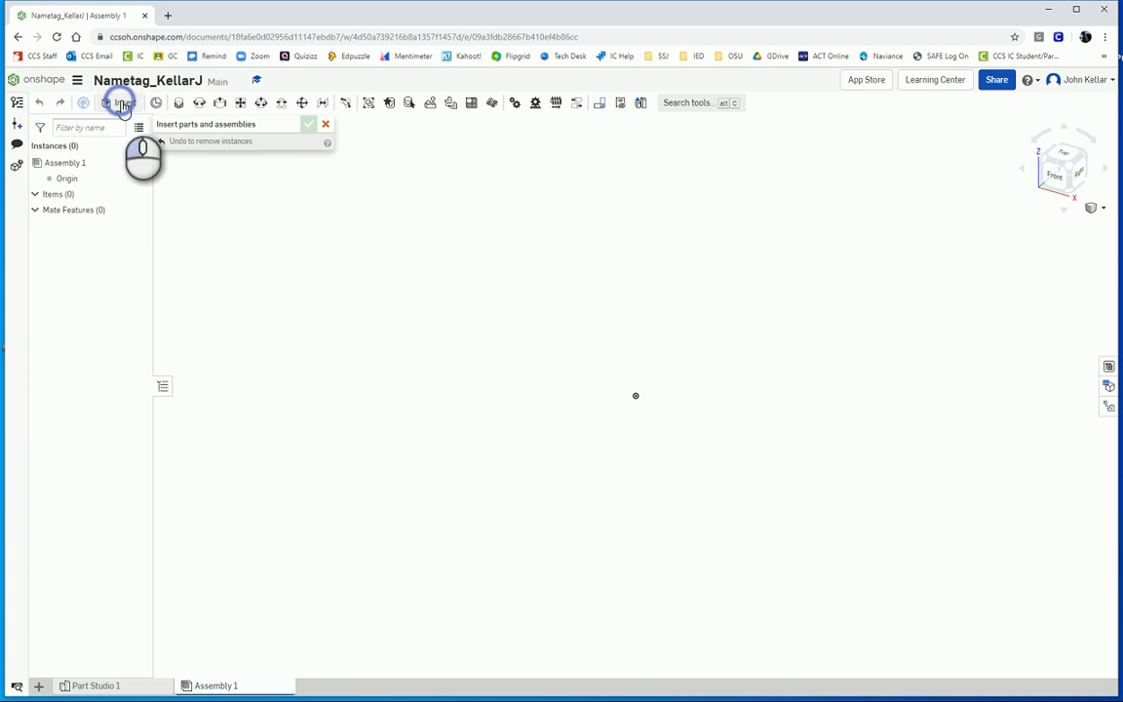
{"action": "left_click", "coordinate": [222, 295]}
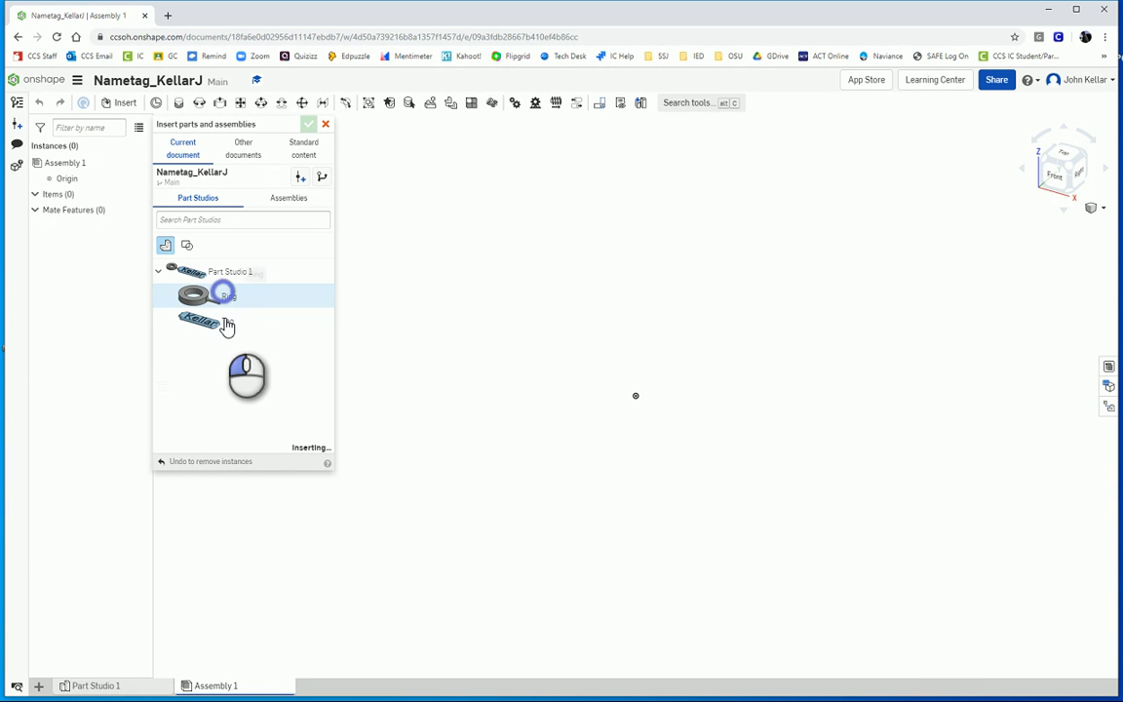
{"action": "left_click", "coordinate": [222, 324]}
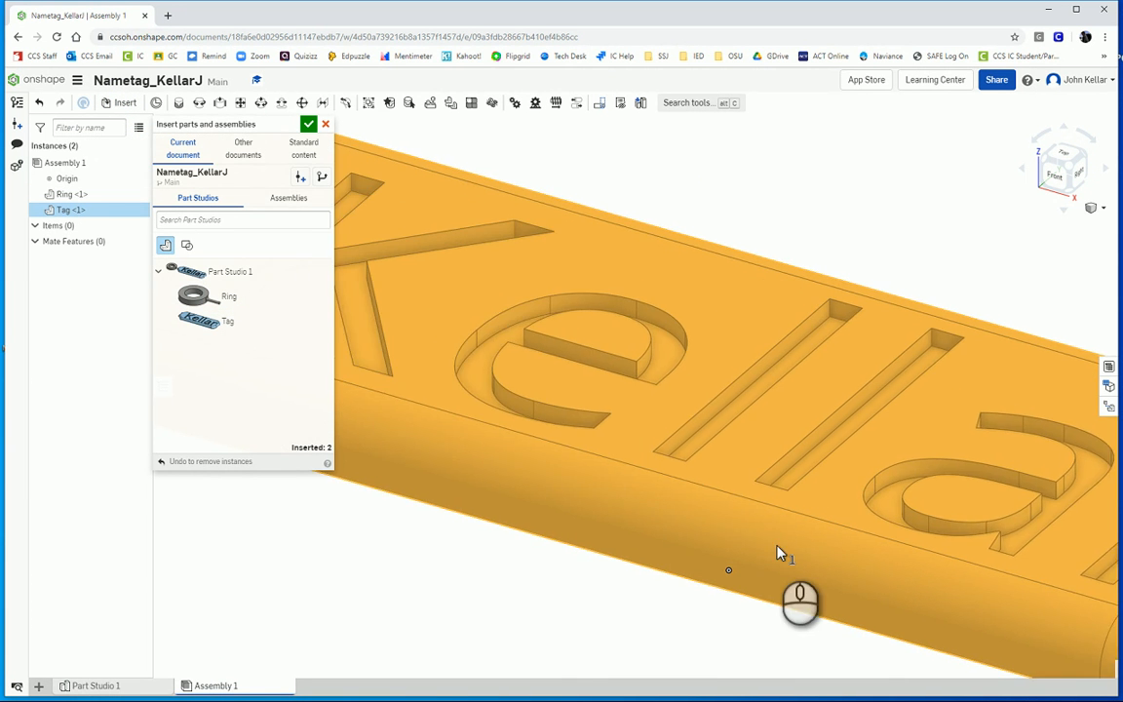
{"action": "left_click", "coordinate": [833, 609]}
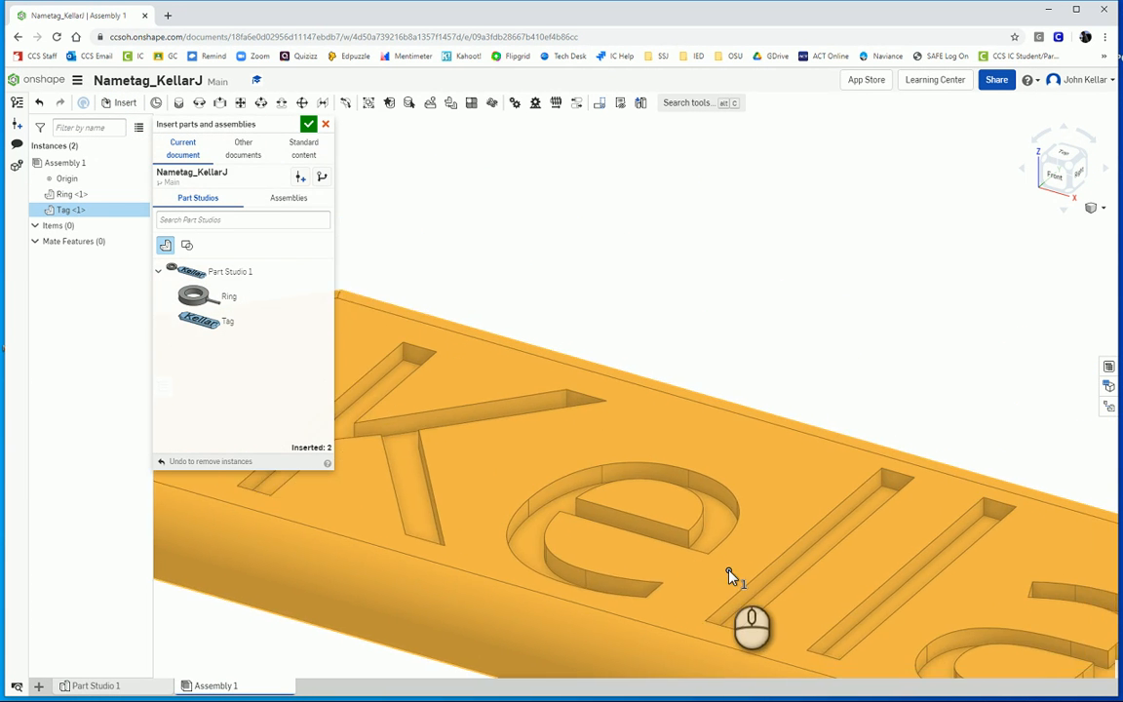
{"action": "left_click", "coordinate": [729, 571]}
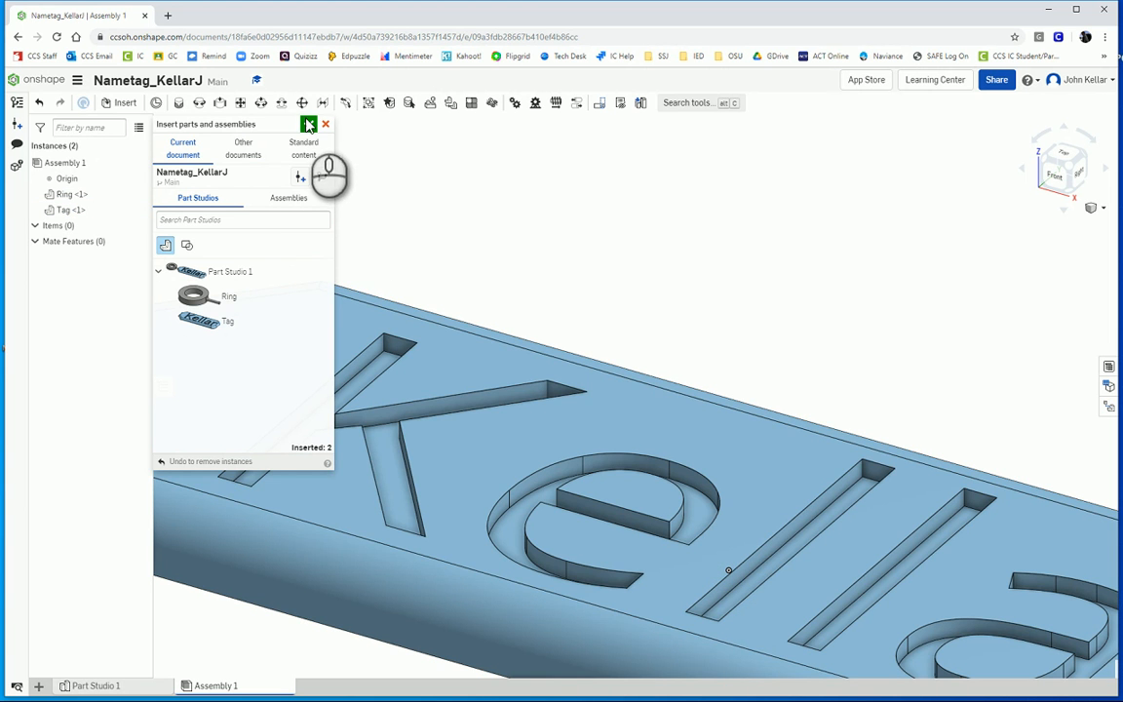
{"action": "left_click", "coordinate": [310, 125]}
{"action": "scroll", "coordinate": [637, 408], "scroll_direction": "down", "scroll_amount": 10}
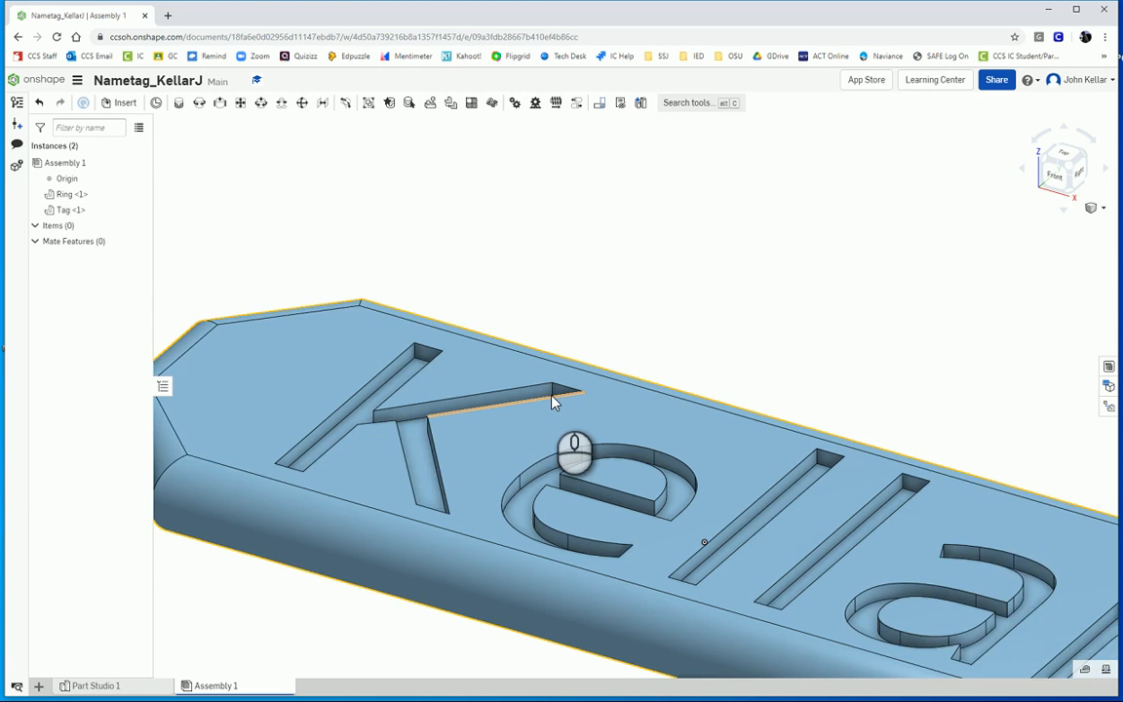
Move the Ring clear of the Tag and join its pin's free end to the Tag's end hole with a revolute mate.
{"action": "left_click_drag", "start_coordinate": [389, 376], "coordinate": [322, 489]}
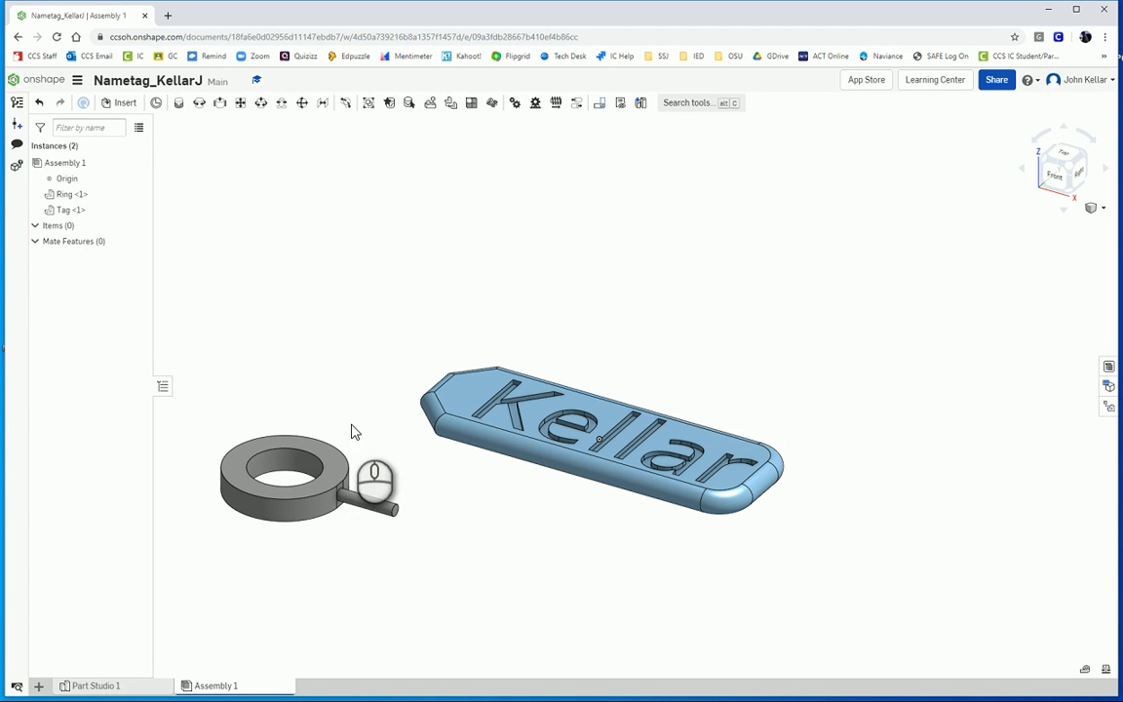
{"action": "left_click", "coordinate": [200, 104]}
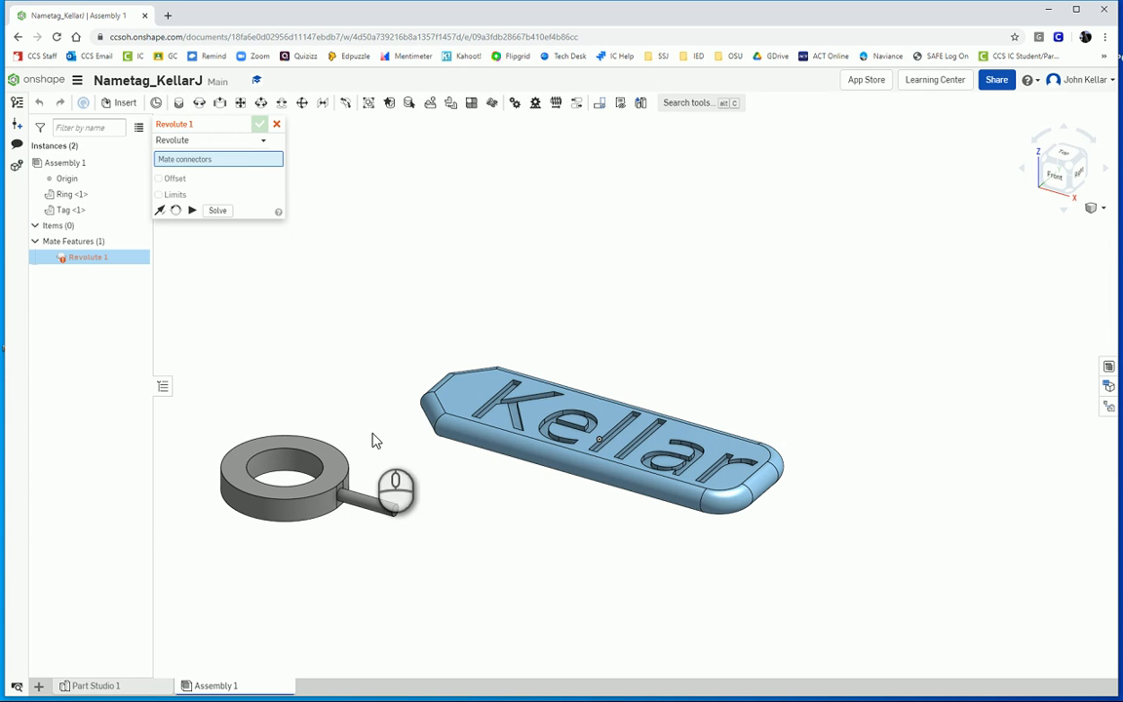
{"action": "scroll", "coordinate": [411, 507], "scroll_direction": "up", "scroll_amount": 2}
{"action": "scroll", "coordinate": [408, 506], "scroll_direction": "up", "scroll_amount": 1}
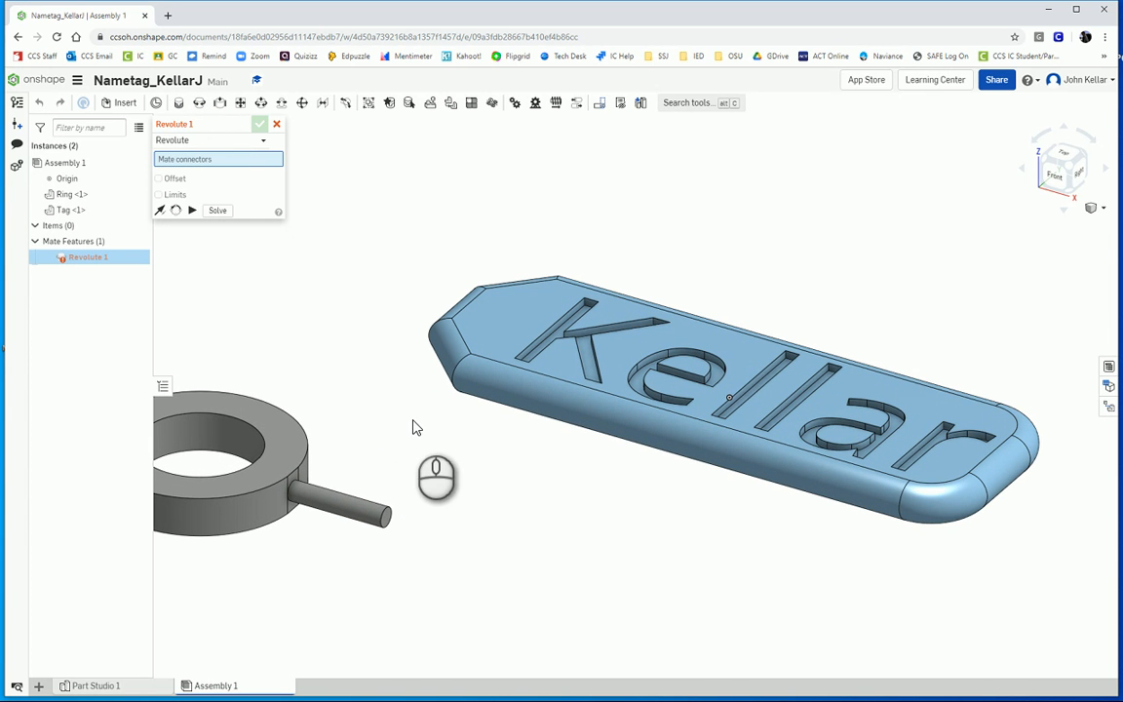
{"action": "left_click", "coordinate": [387, 518]}
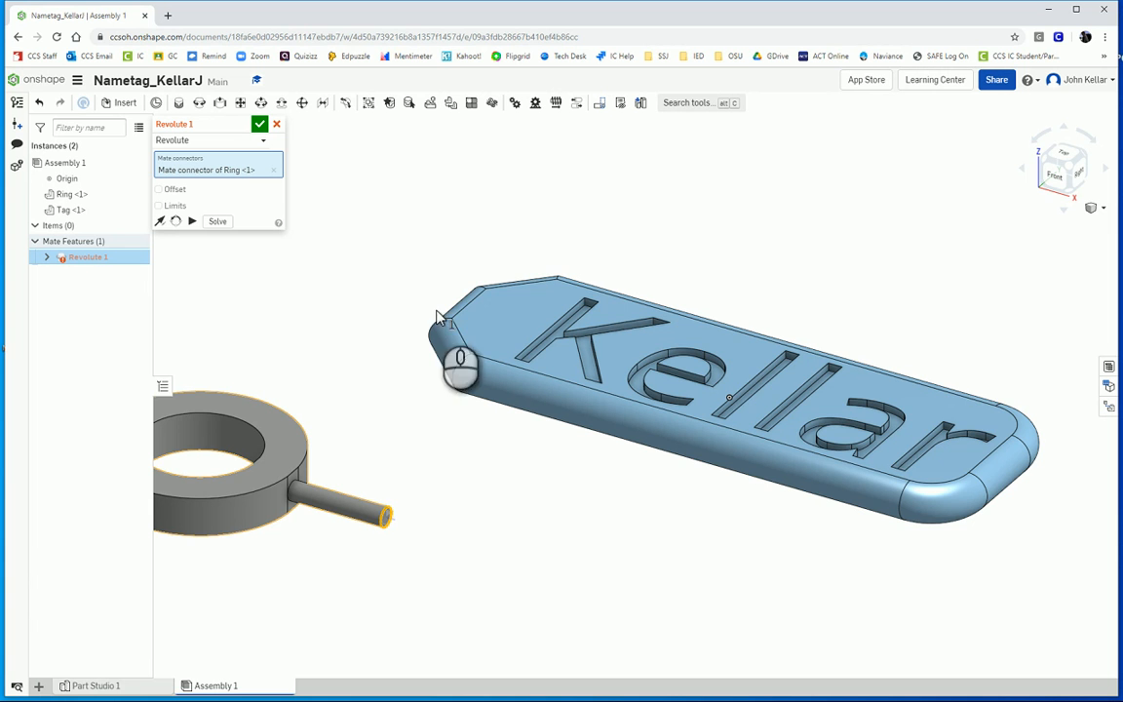
{"action": "left_click", "coordinate": [338, 328]}
{"action": "right_click_drag", "start_coordinate": [338, 332], "coordinate": [483, 388]}
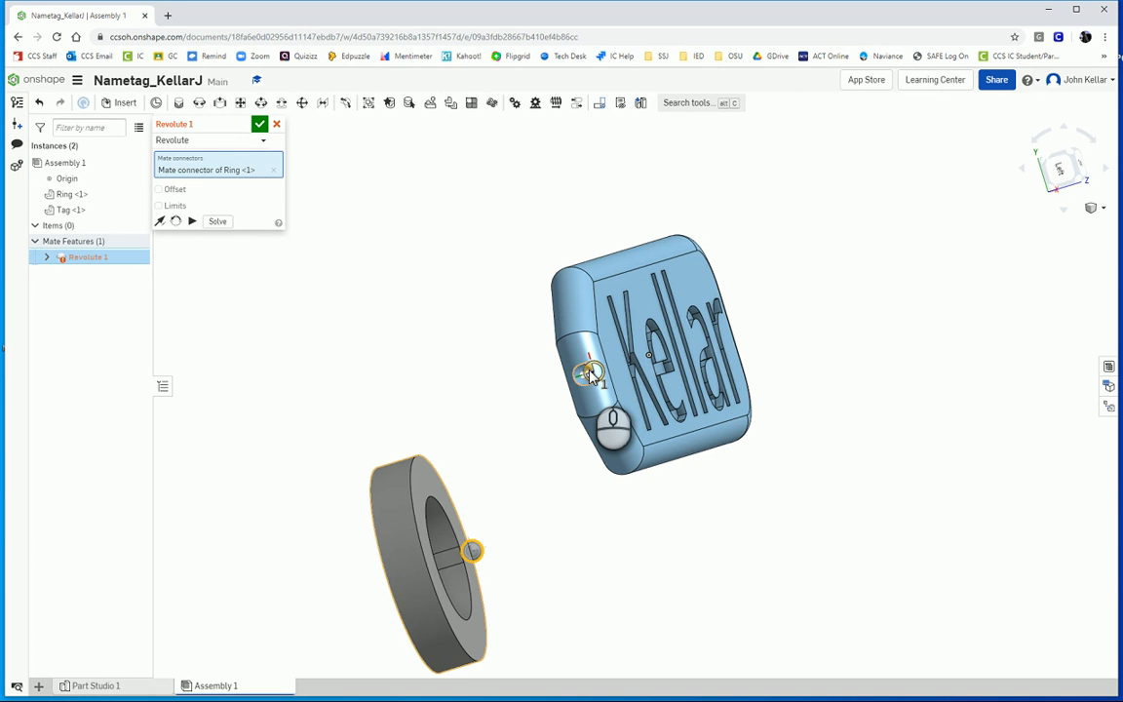
{"action": "left_click", "coordinate": [591, 375]}
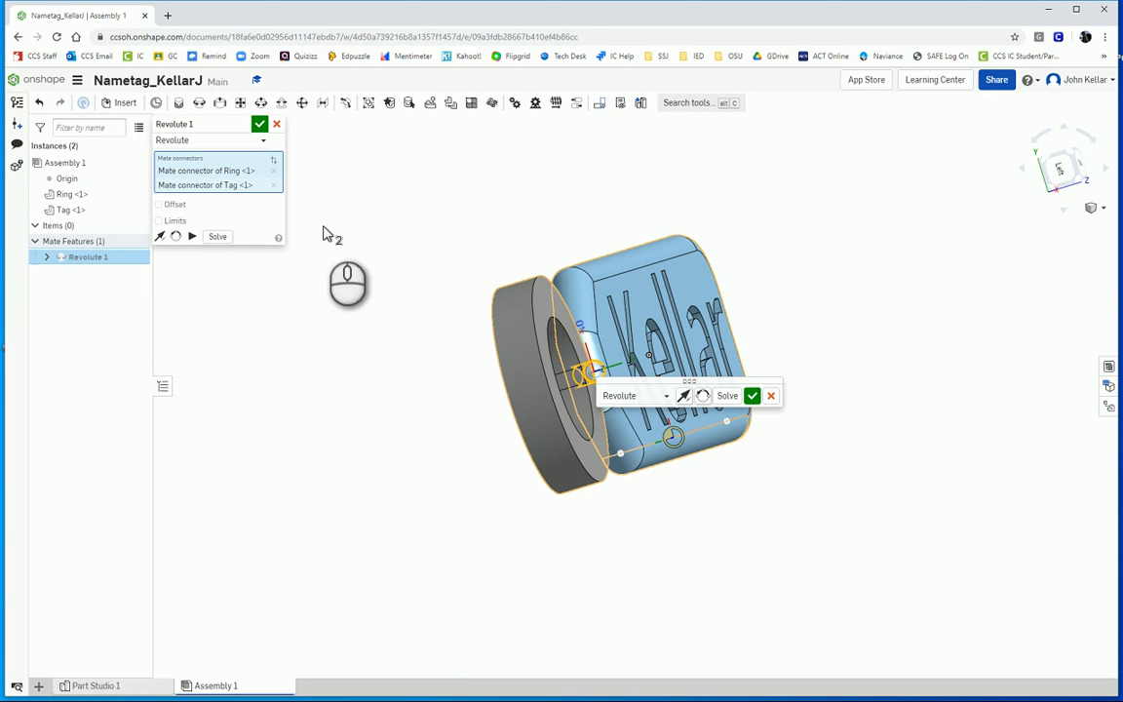
{"action": "left_click", "coordinate": [259, 125]}
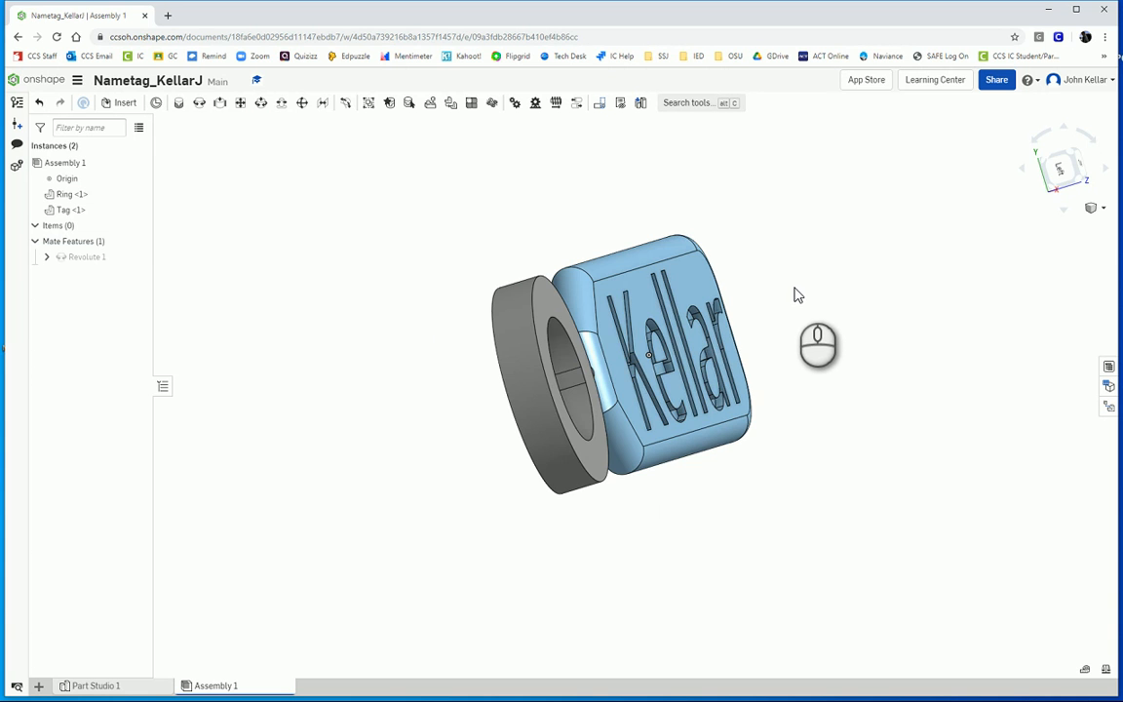
Show the assembly in isometric view and shift the mated Tag and Ring together slightly.
{"action": "key", "text": "shift+7"}
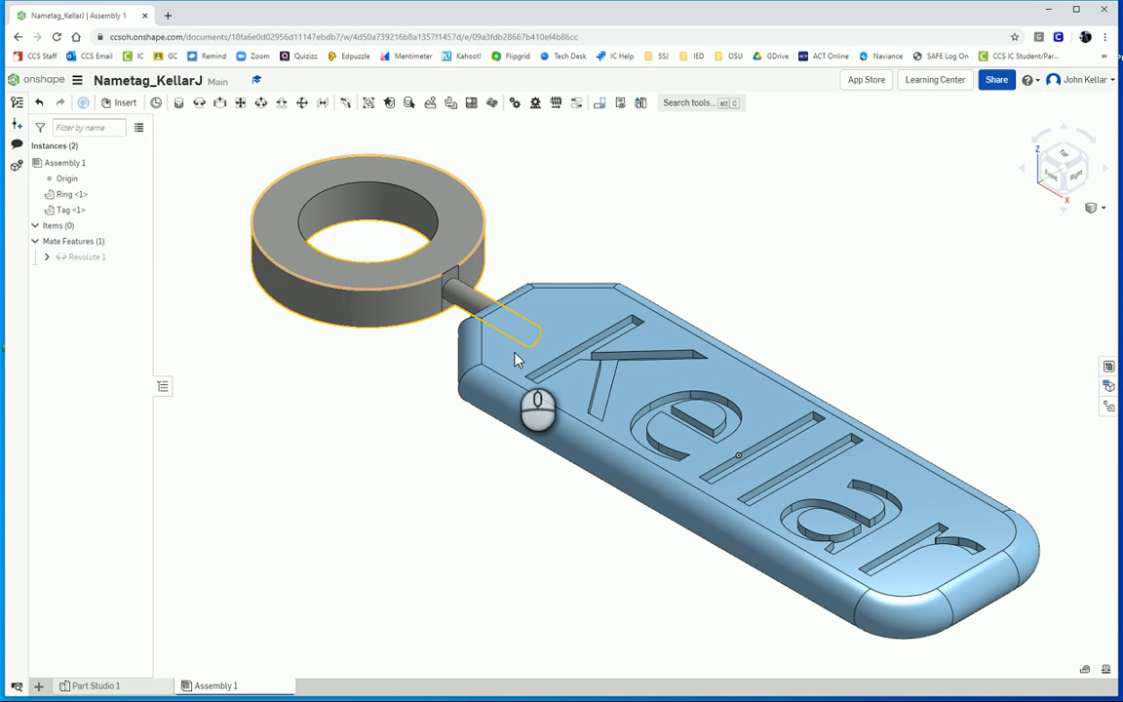
{"action": "left_click_drag", "start_coordinate": [509, 359], "coordinate": [496, 388]}
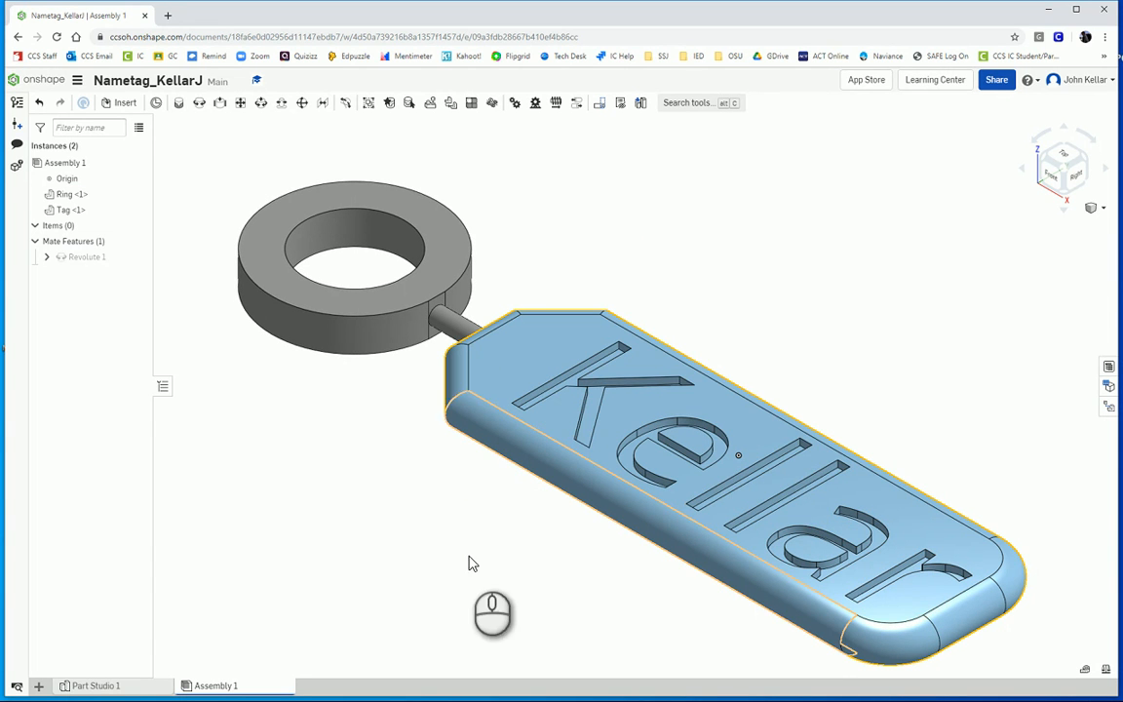